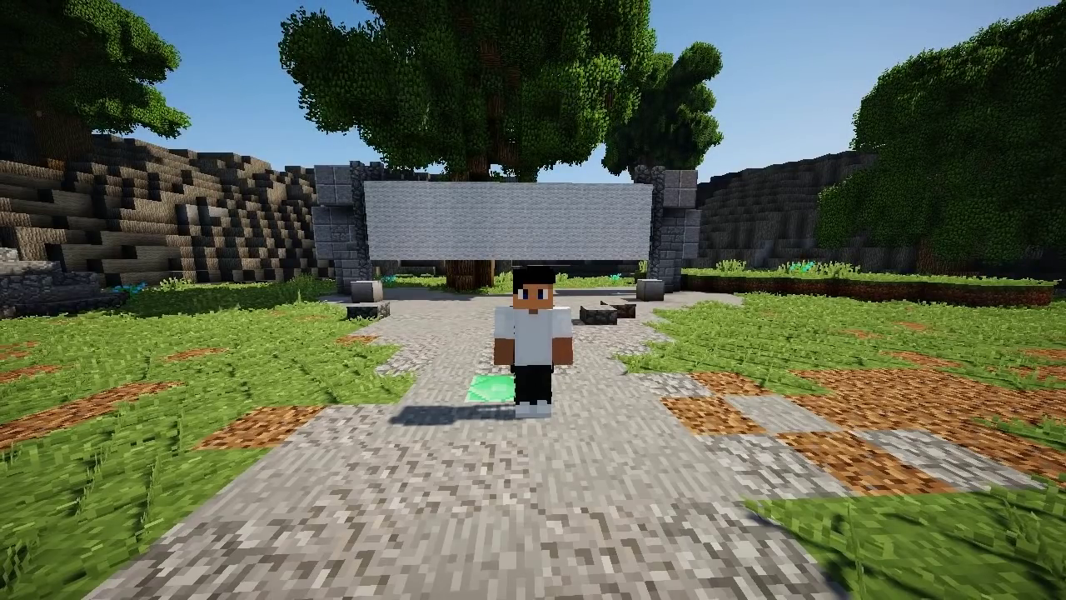
Switch to first-person view with the hotbar shown and look around the lobby with its path, trees and row of stone pedestals.
{"action": "key", "text": "F5"}
{"action": "key", "text": "F1"}
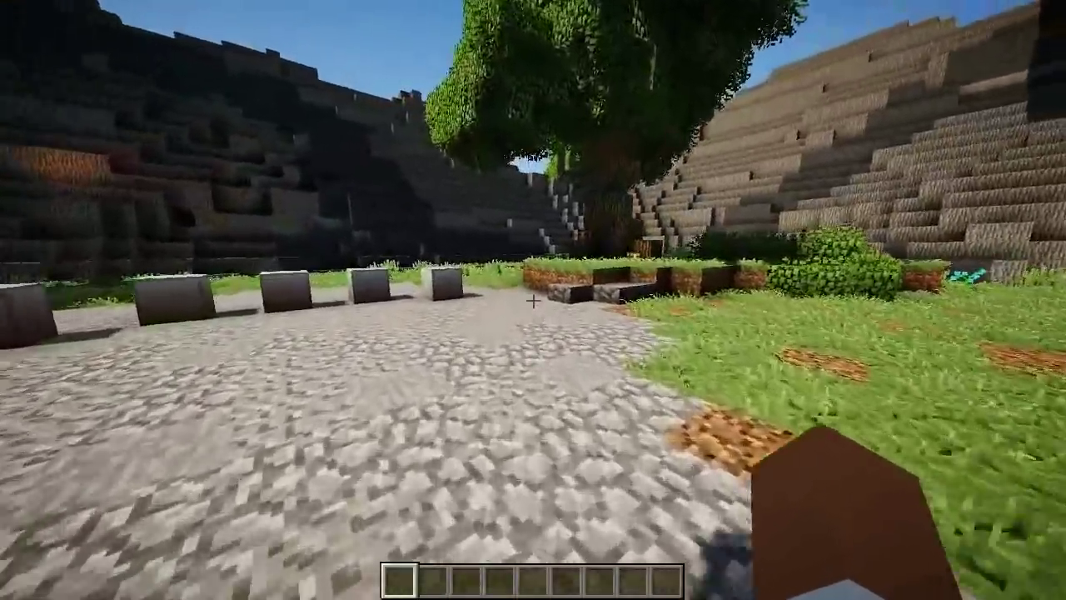
{"action": "key", "text": "w"}
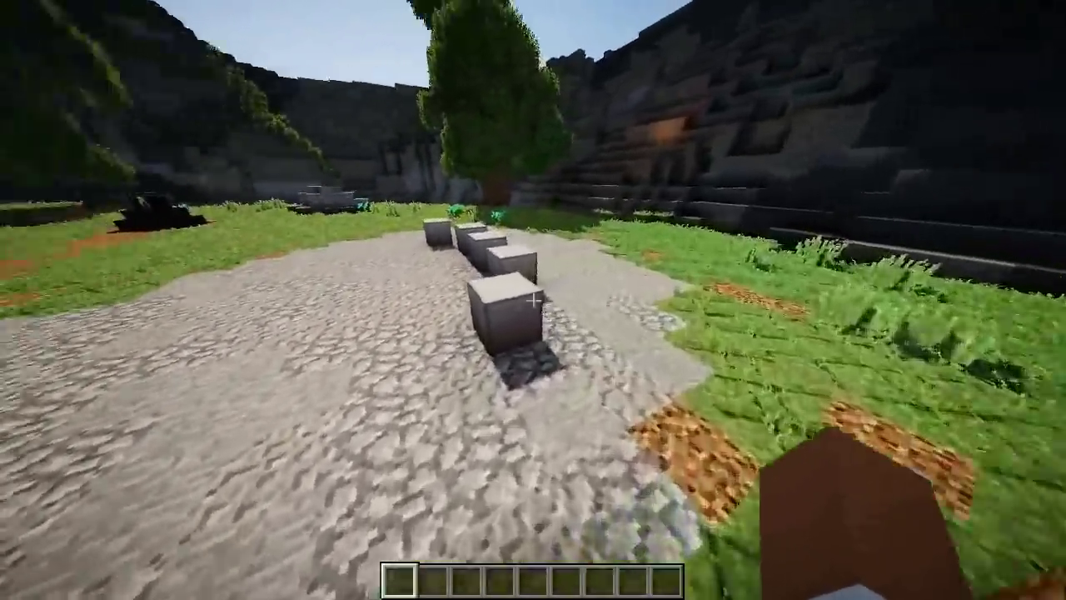
{"action": "key", "text": "w"}
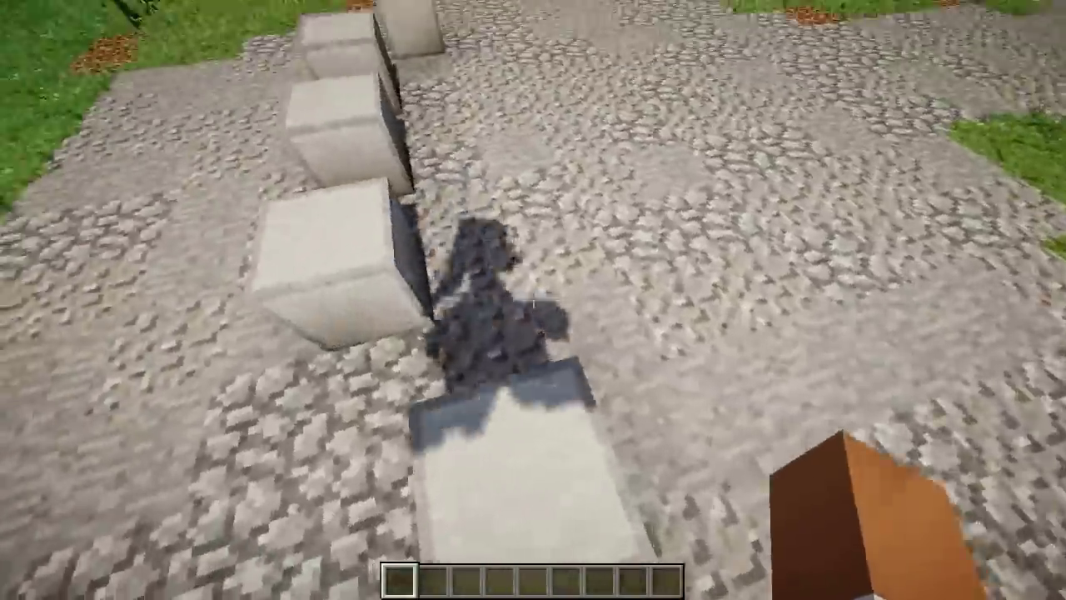
{"action": "key", "text": "w"}
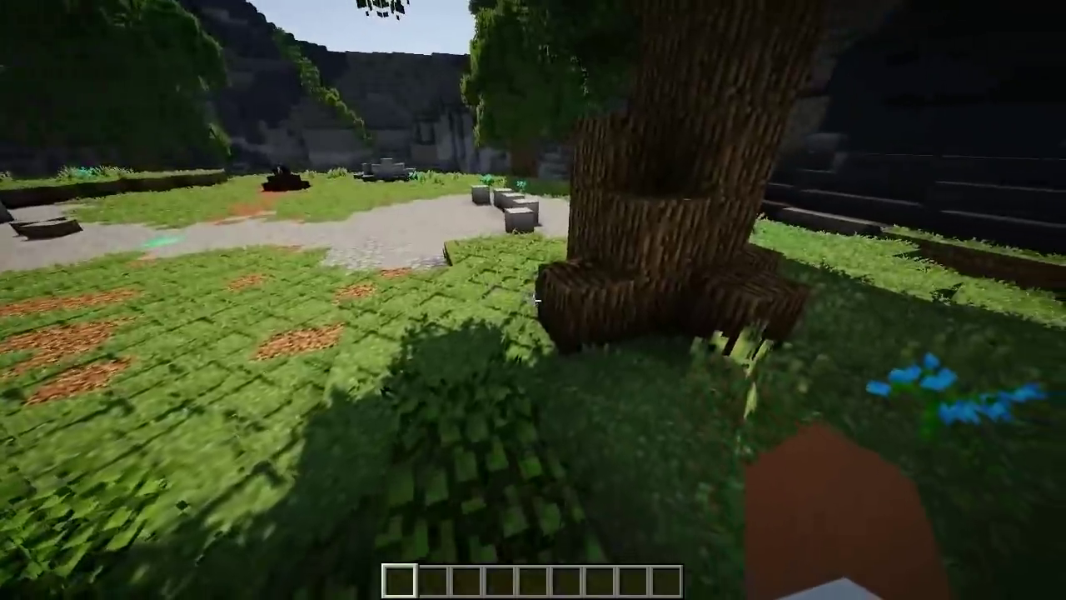
{"action": "key", "text": "w"}
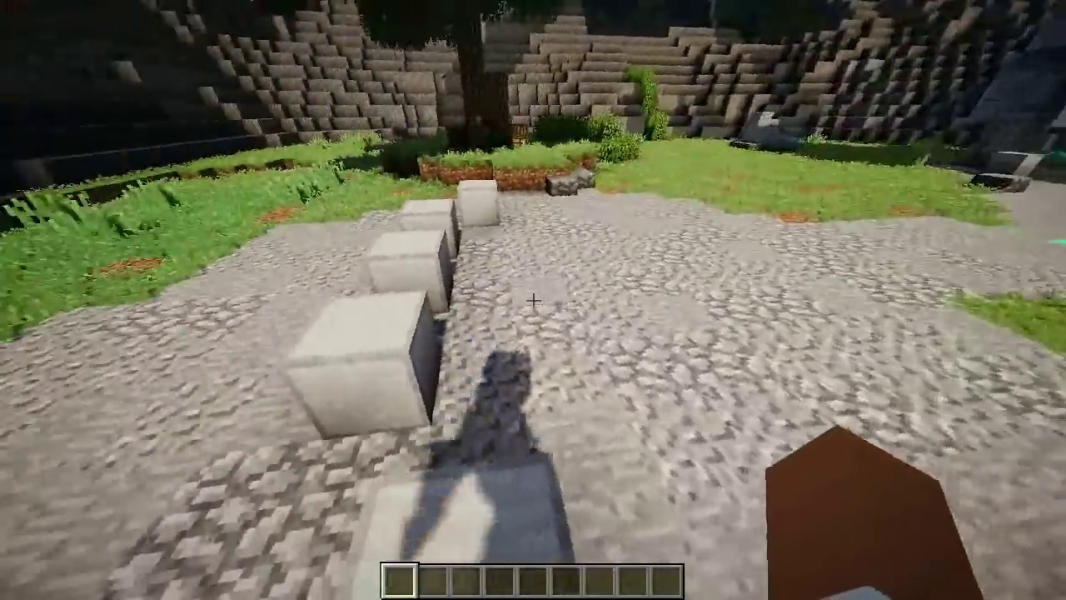
{"action": "key", "text": "w"}
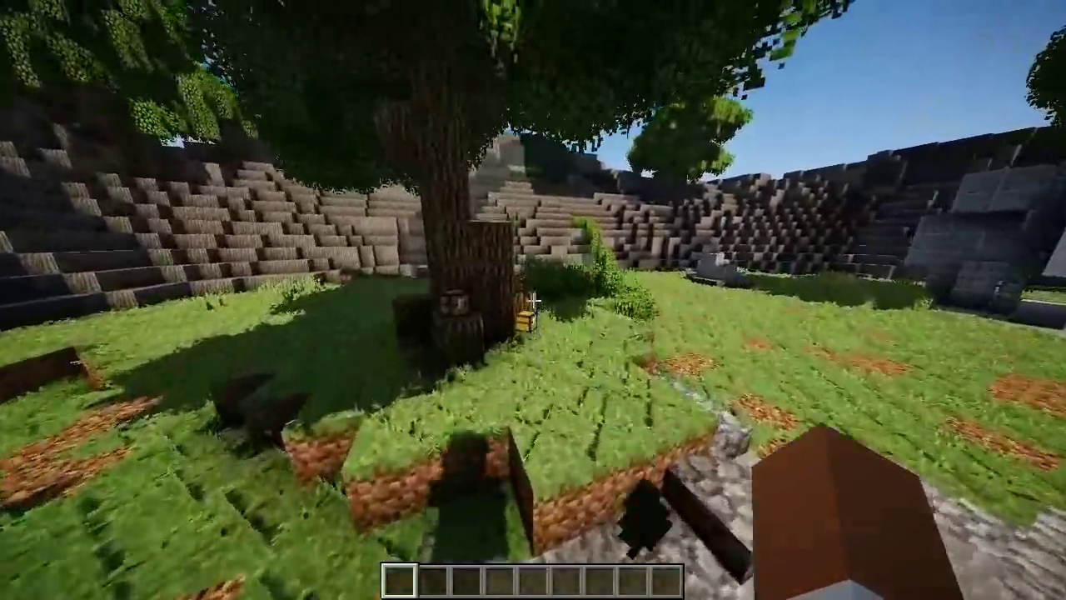
{"action": "key", "text": "w"}
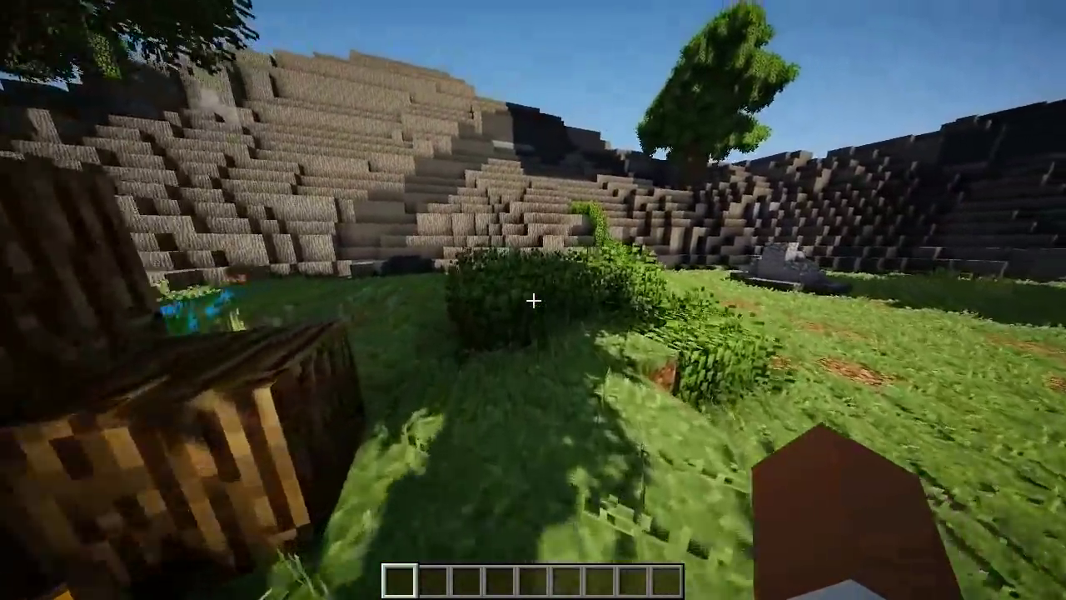
{"action": "key", "text": "w"}
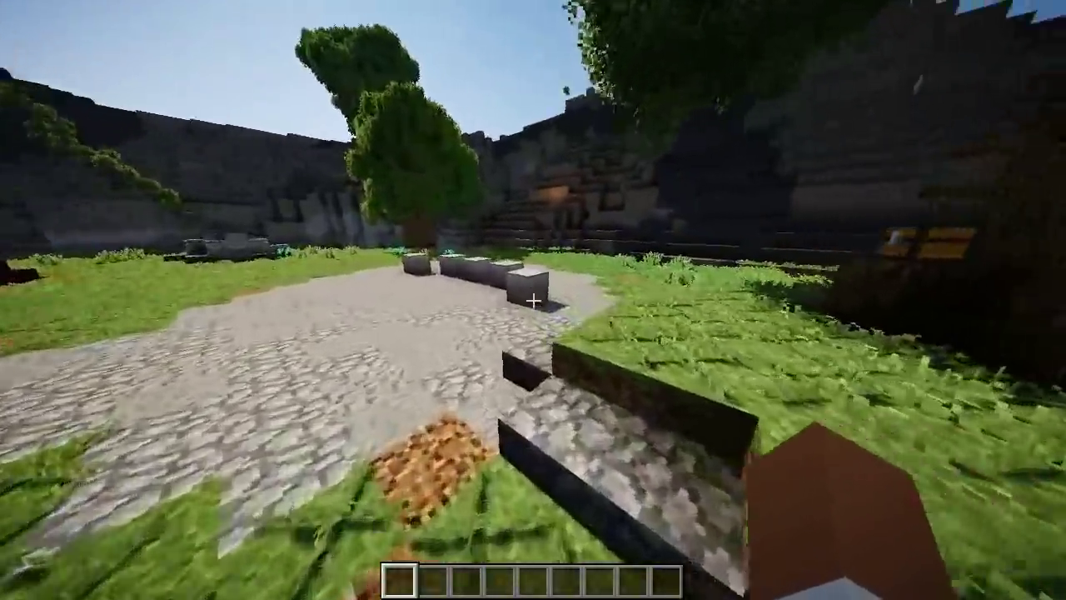
{"action": "key", "text": "w"}
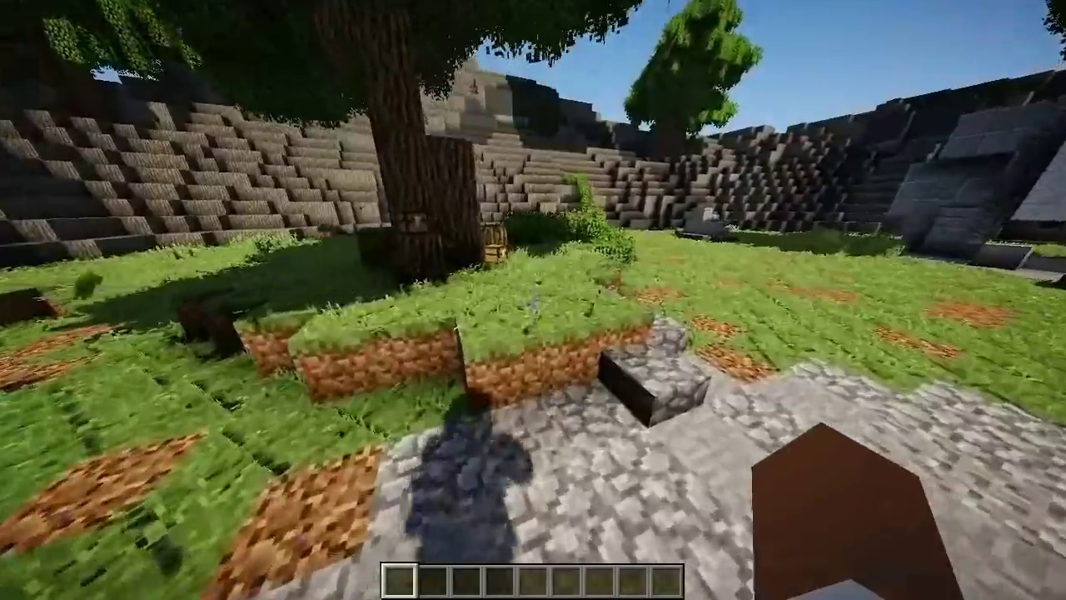
{"action": "key", "text": "w"}
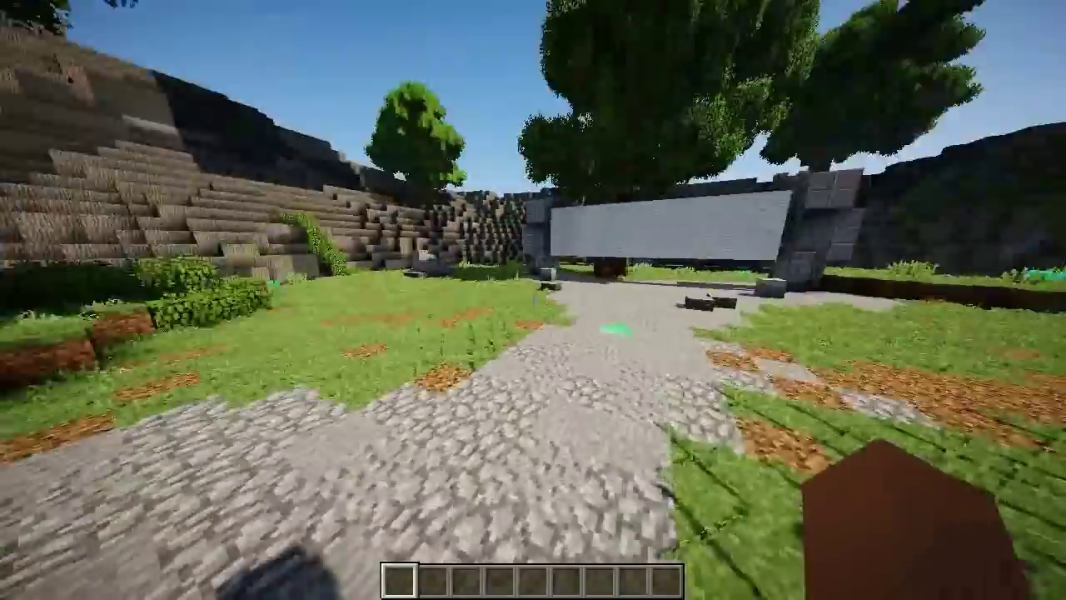
Stand on the middle pedestal in front-facing third-person view, start a new NPC with /bnpc create and choose its type.
{"action": "key", "text": "w"}
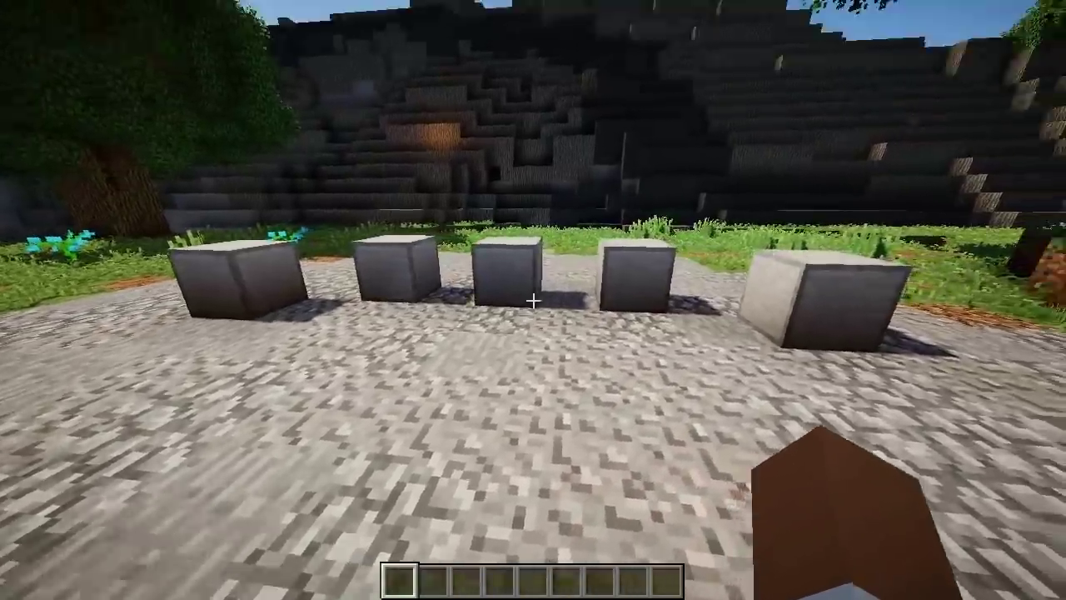
{"action": "key", "text": "F5"}
{"action": "key", "text": "F5"}
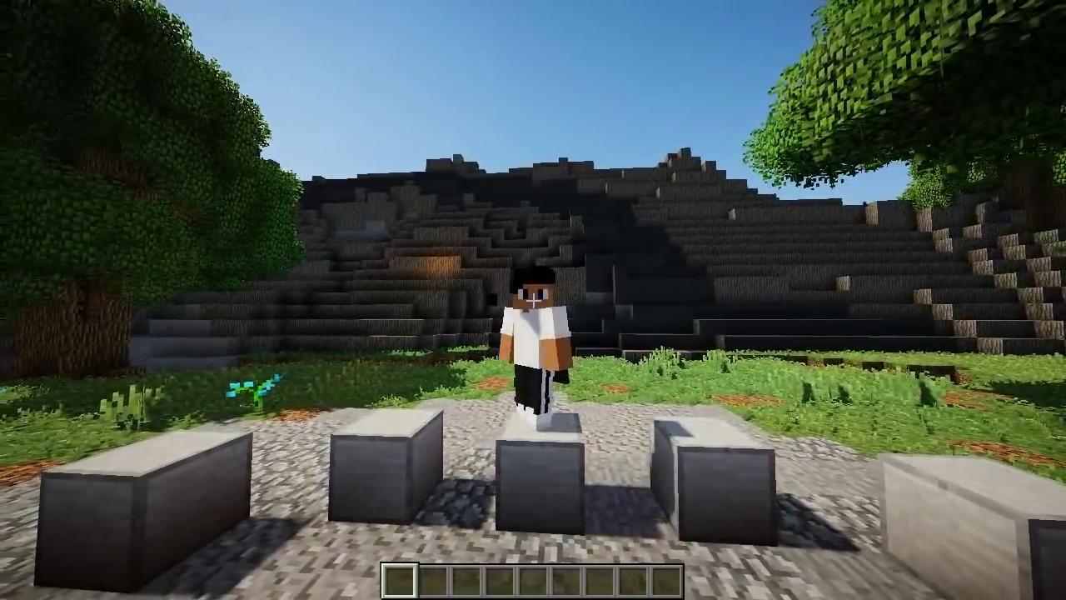
{"action": "key", "text": "slash"}
{"action": "type", "text": "bnpc create"}
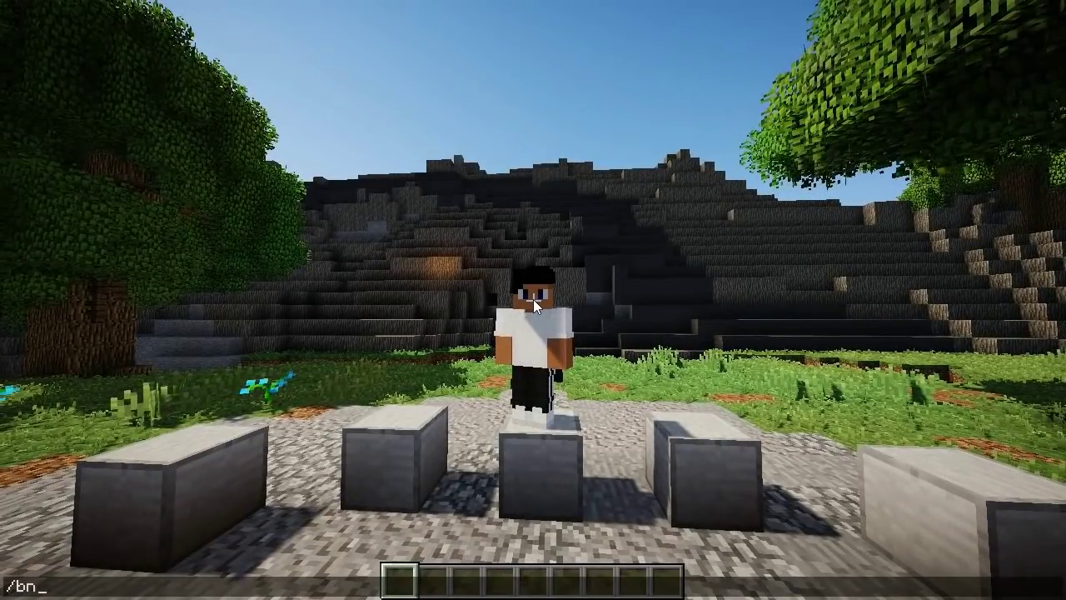
{"action": "key", "text": "Return"}
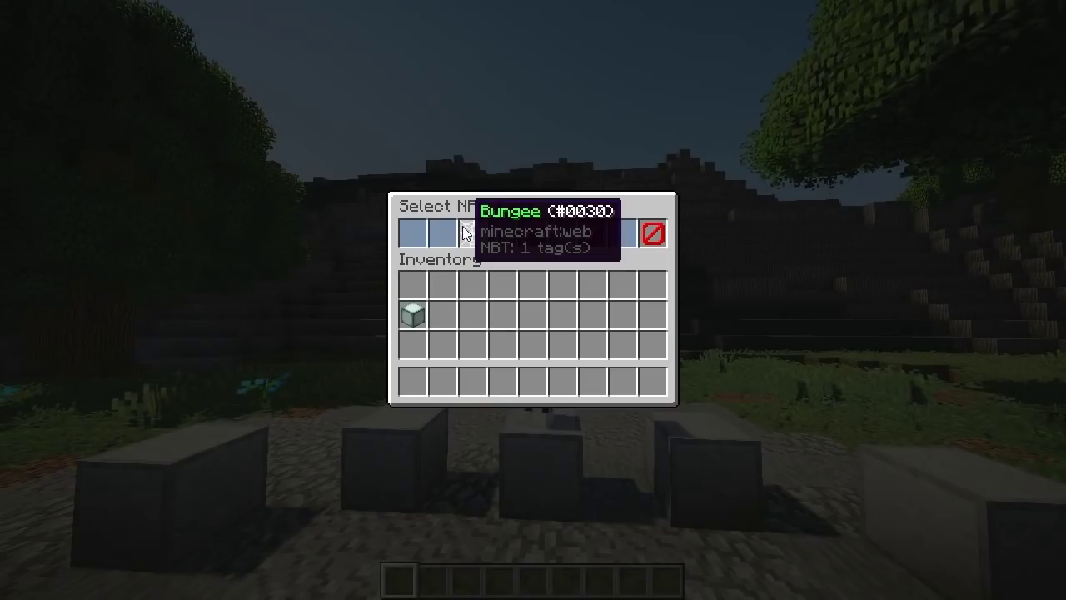
{"action": "left_click", "coordinate": [519, 234]}
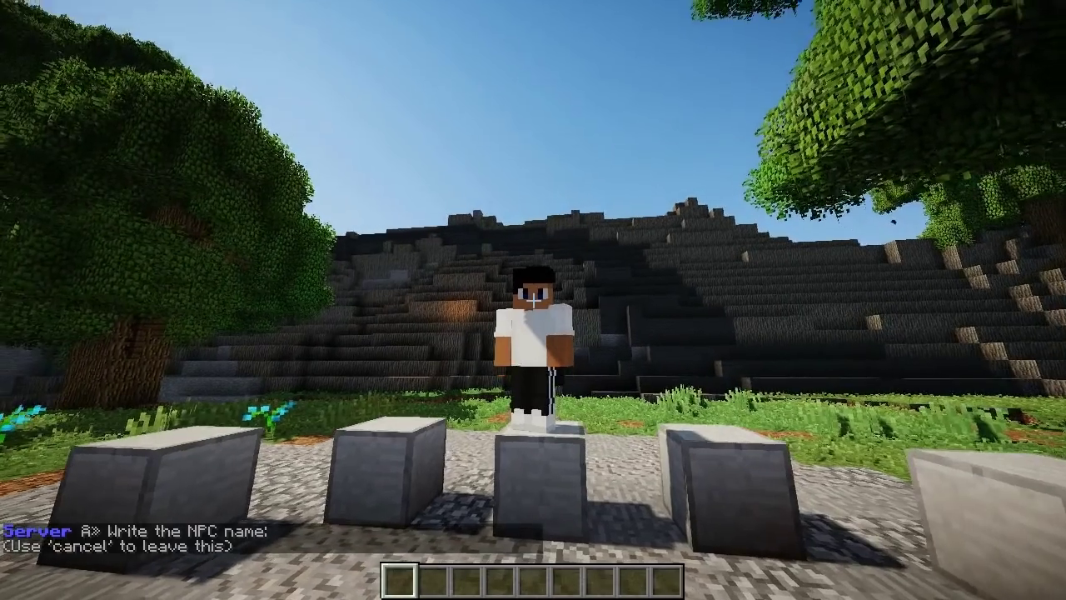
Name the new NPC "Survival".
{"action": "key", "text": "t"}
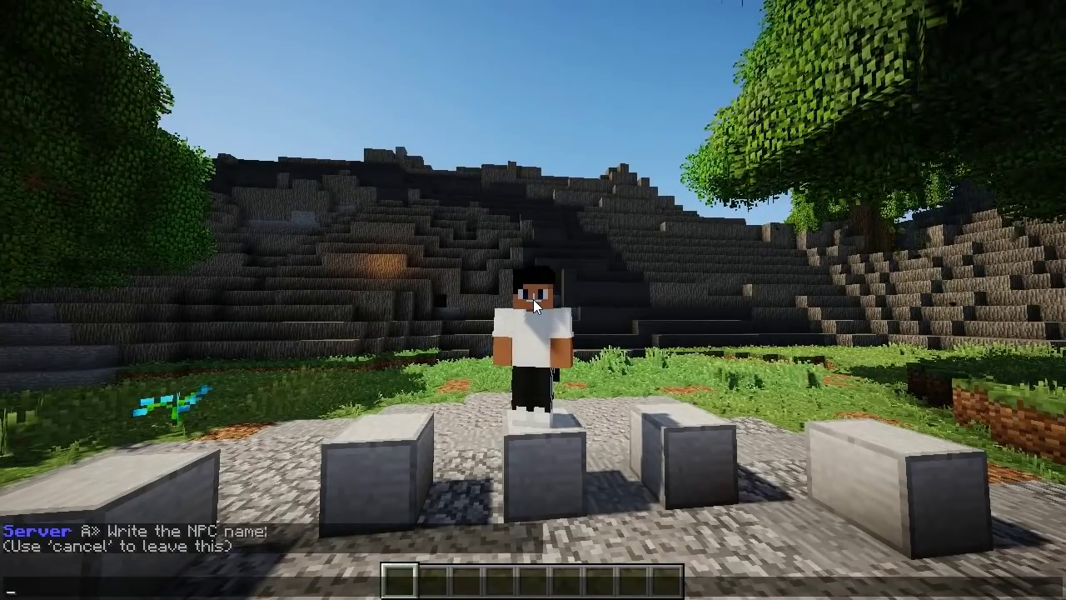
{"action": "type", "text": "Survivial"}
{"action": "key", "text": "BackSpace"}
{"action": "type", "text": "al"}
{"action": "key", "text": "Return"}
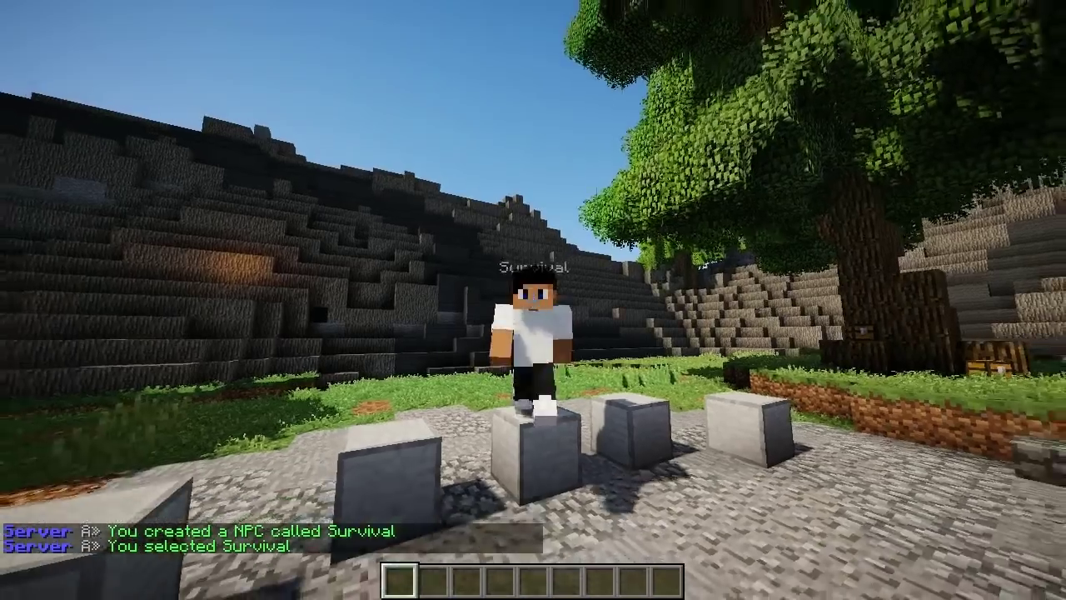
Return to first-person view, select the NPC on the middle pedestal and open its editor with /bnpc edit.
{"action": "key", "text": "w"}
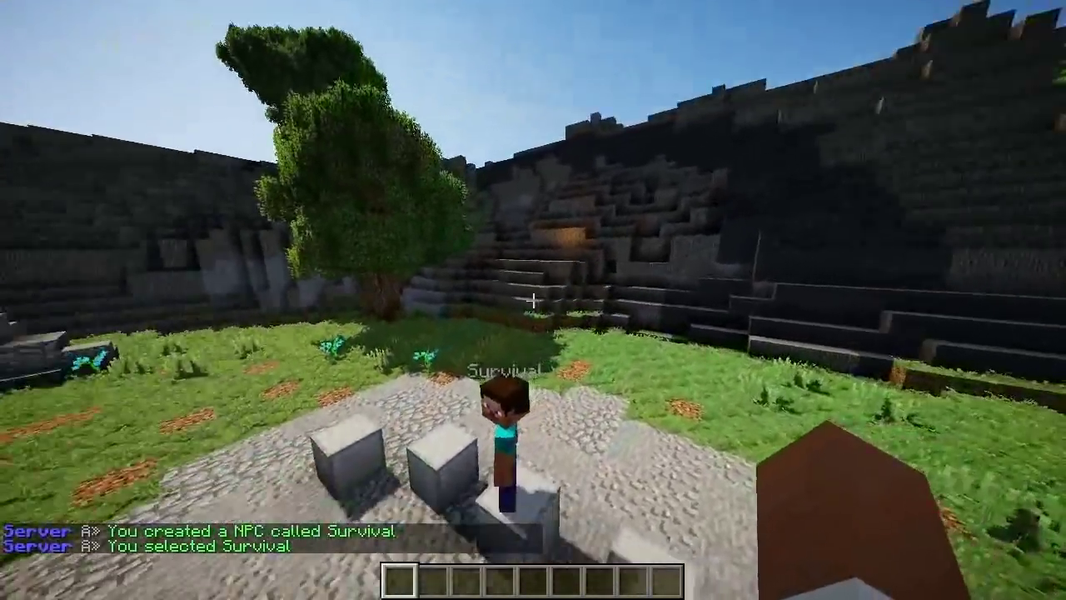
{"action": "key", "text": "s"}
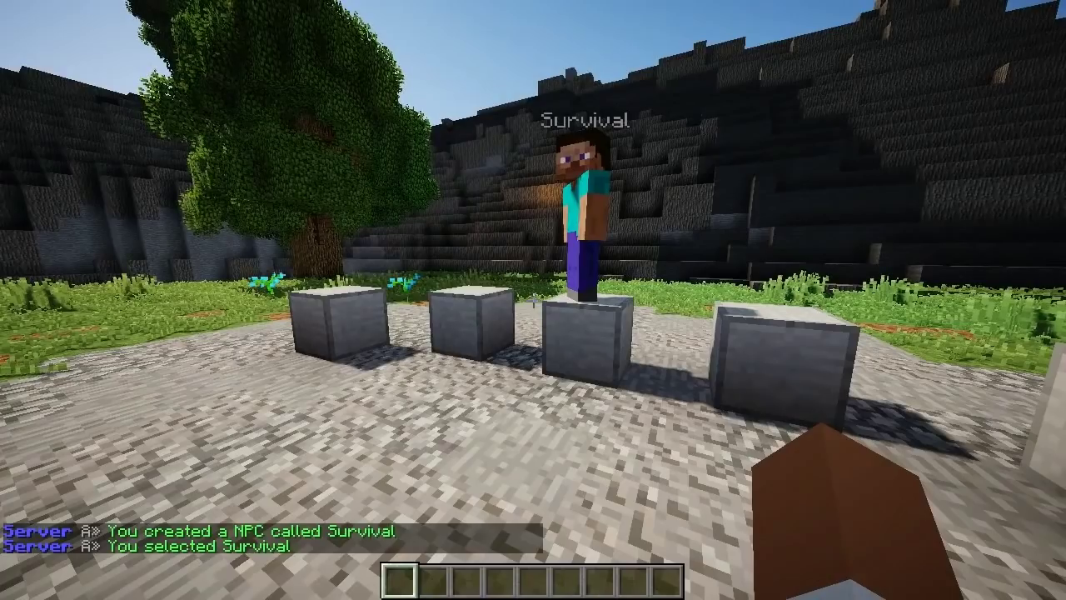
{"action": "key", "text": "w"}
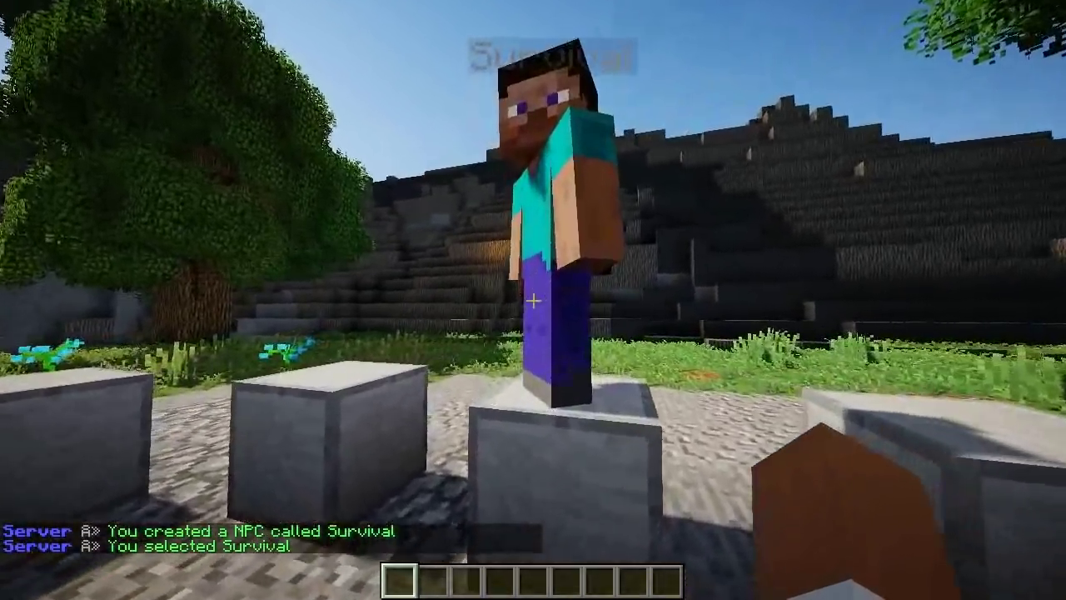
{"action": "right_click", "coordinate": [533, 300]}
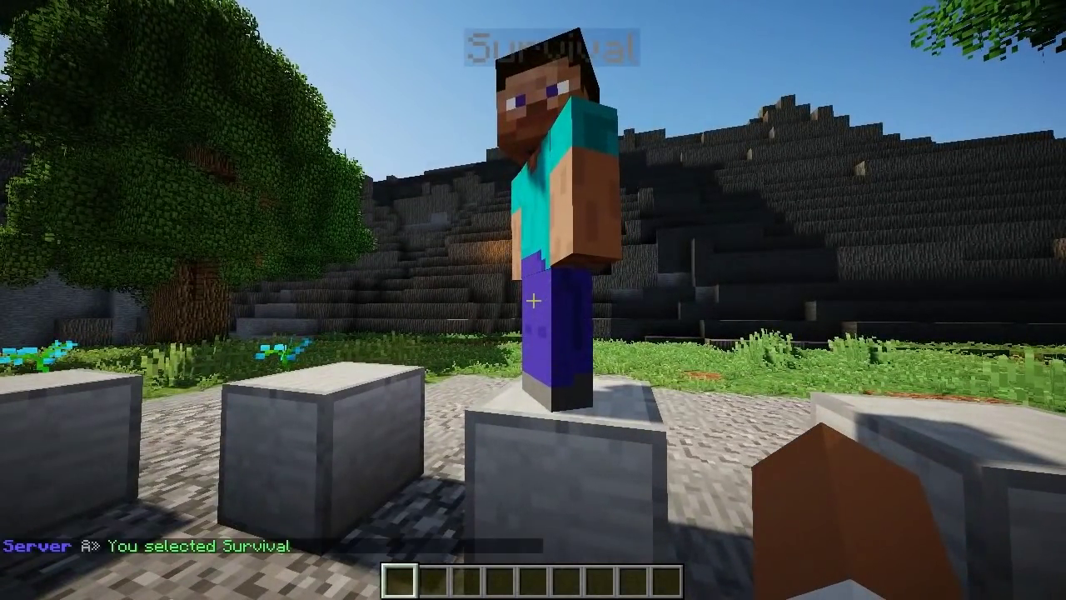
{"action": "key", "text": "s"}
{"action": "key", "text": "t"}
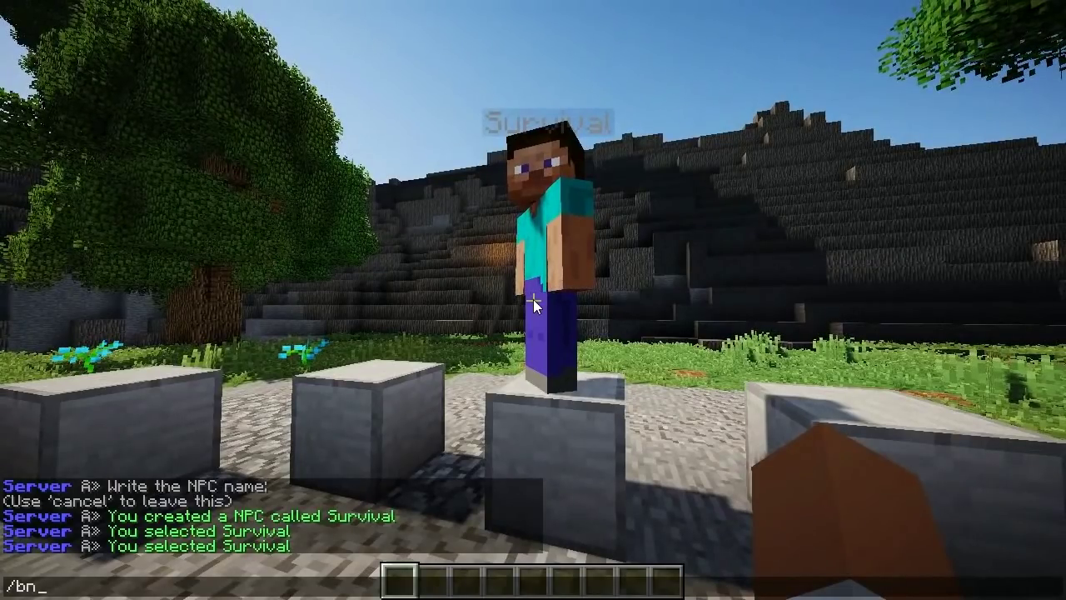
{"action": "key", "text": "Return"}
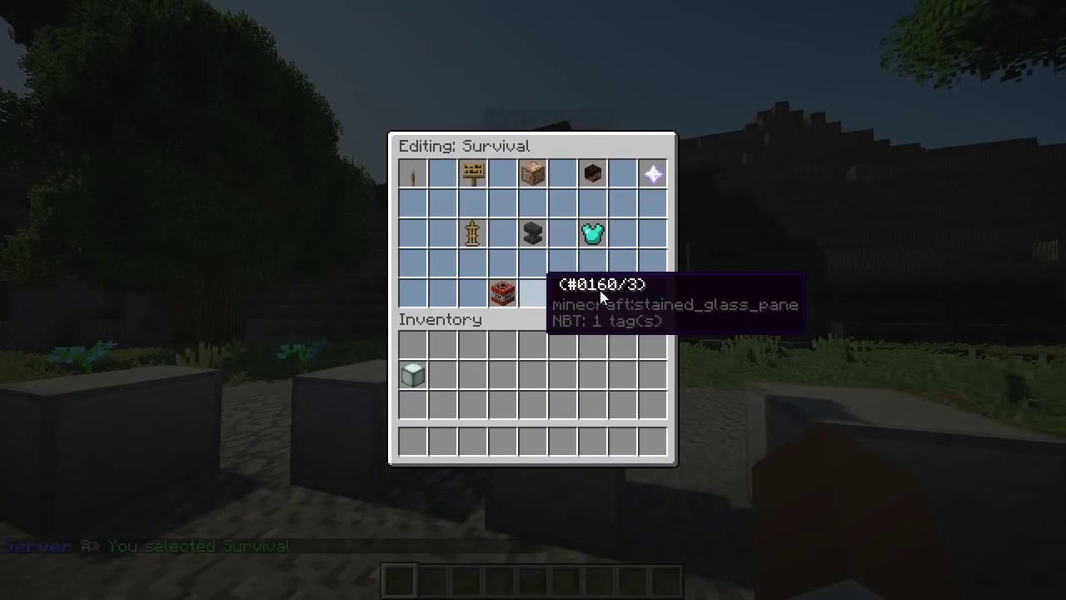
Set the second hologram line above the Survival NPC to "test".
{"action": "left_click", "coordinate": [472, 237]}
{"action": "left_click", "coordinate": [440, 208]}
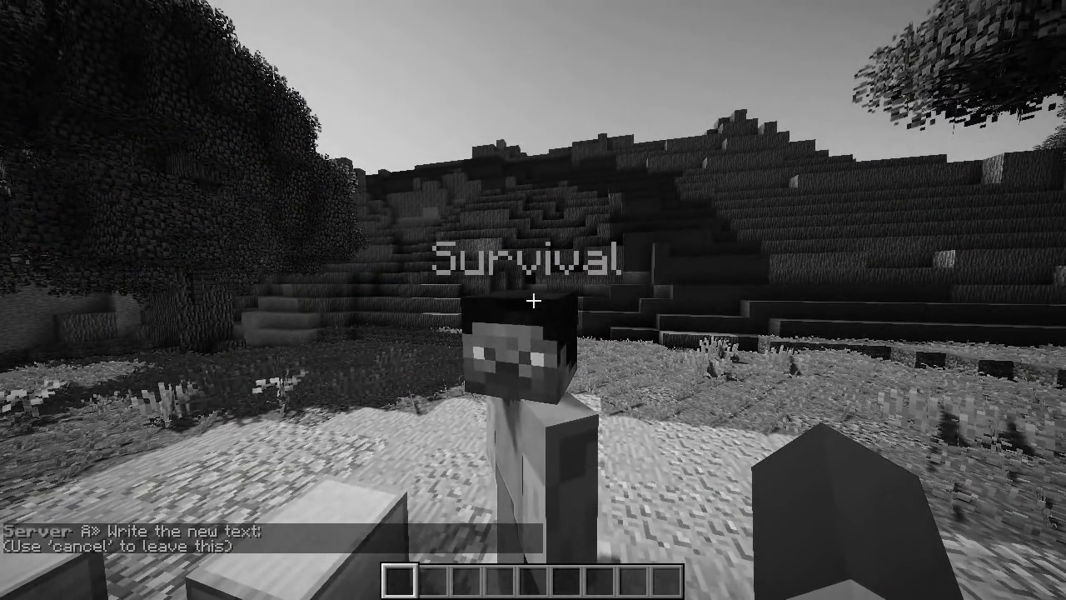
{"action": "key", "text": "s"}
{"action": "key", "text": "t"}
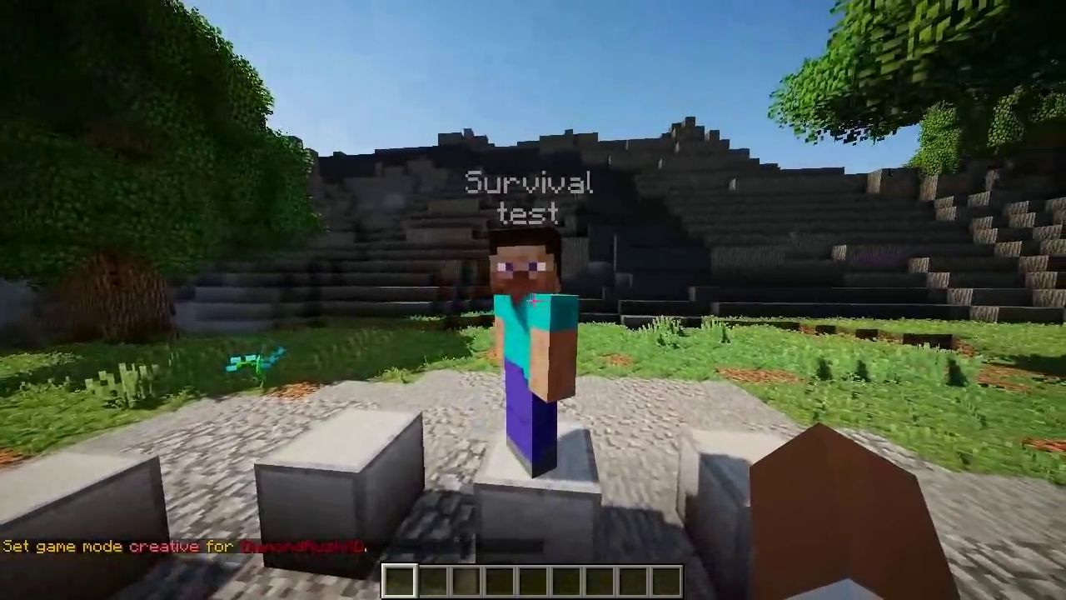
{"action": "key", "text": "s"}
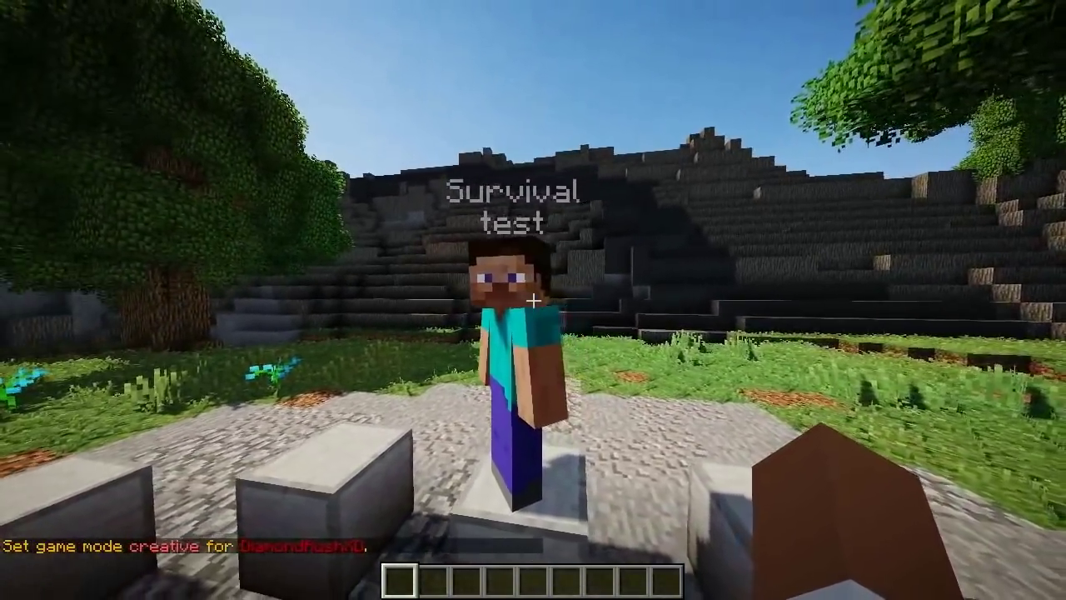
{"action": "type", "text": "tt"}
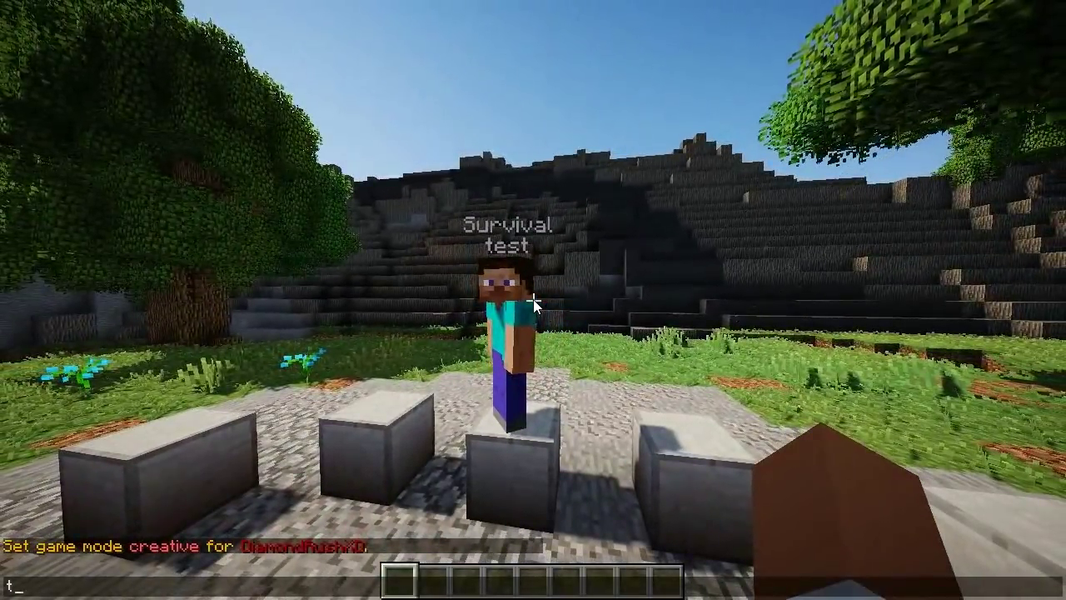
{"action": "type", "text": "/"}
{"action": "key", "text": "Escape"}
{"action": "key", "text": "slash"}
{"action": "key", "text": "Escape"}
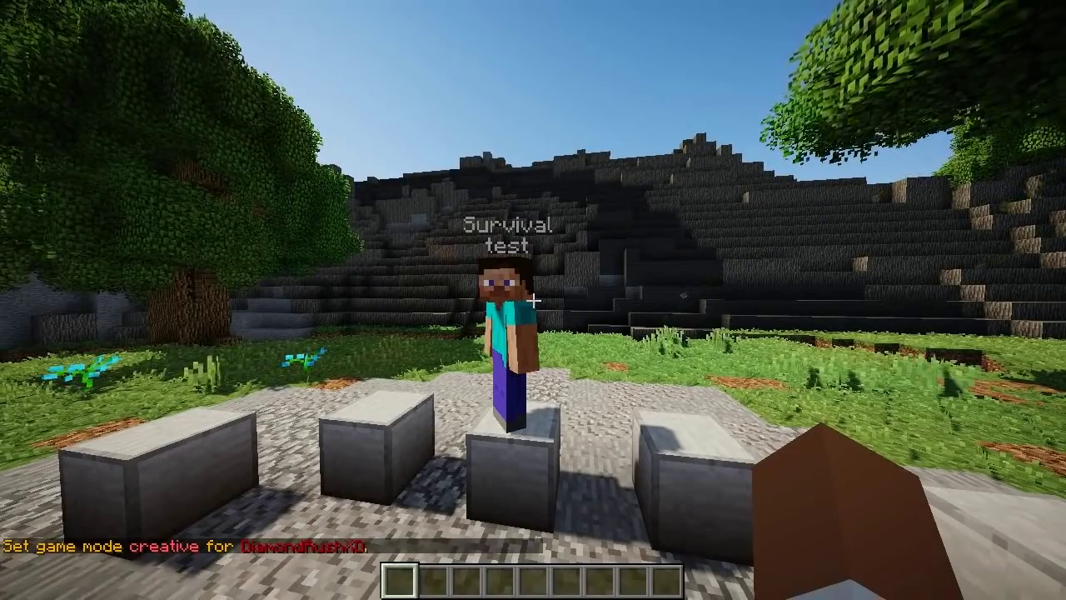
Select the Survival NPC again and open its hologram line editor through /bnpc edit.
{"action": "key", "text": "w"}
{"action": "right_click", "coordinate": [533, 300]}
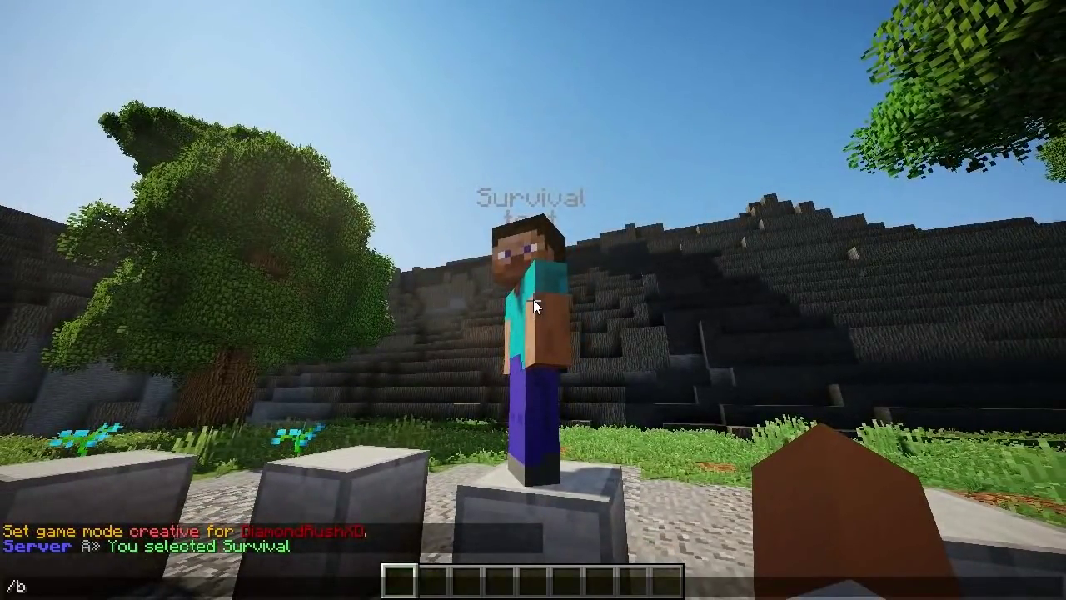
{"action": "type", "text": "/bnpc ed"}
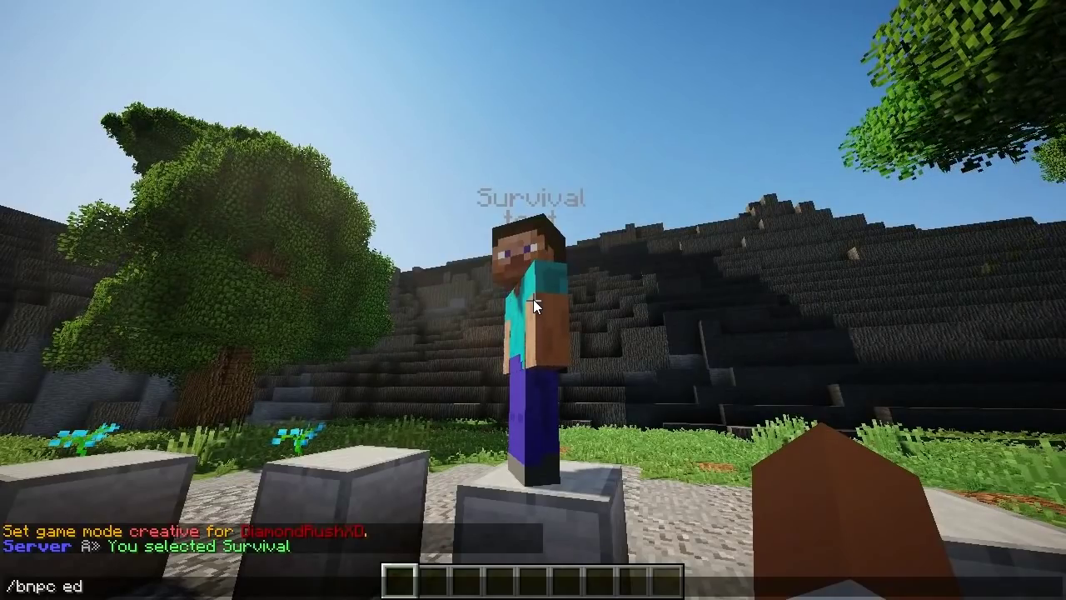
{"action": "type", "text": "it"}
{"action": "key", "text": "Return"}
{"action": "left_click", "coordinate": [476, 233]}
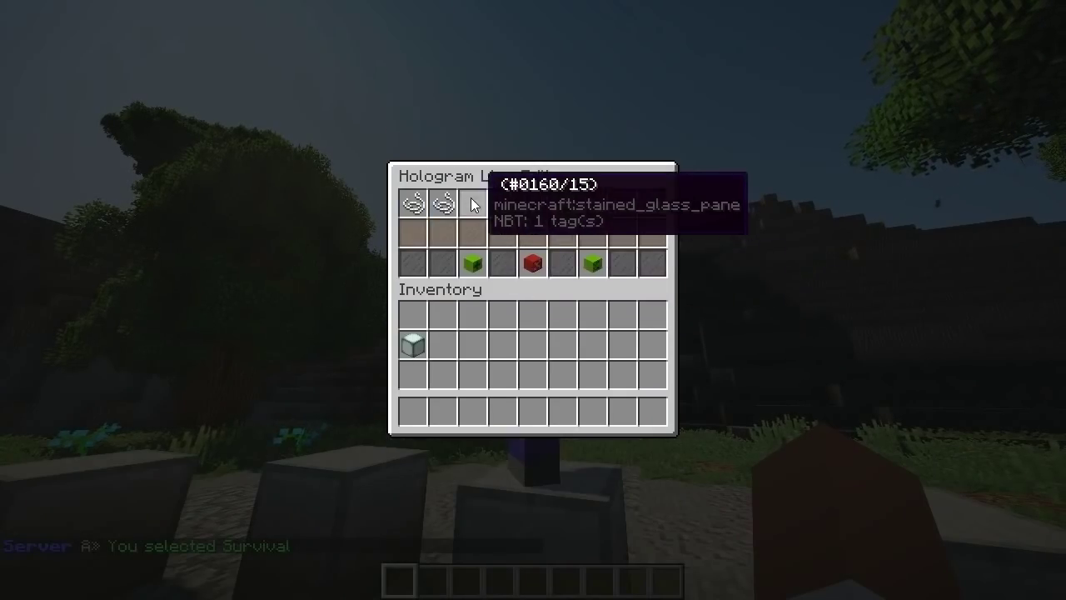
Change the NPC's first hologram line to "&b&lSURVIVAL" and leave the editor.
{"action": "left_click", "coordinate": [413, 197]}
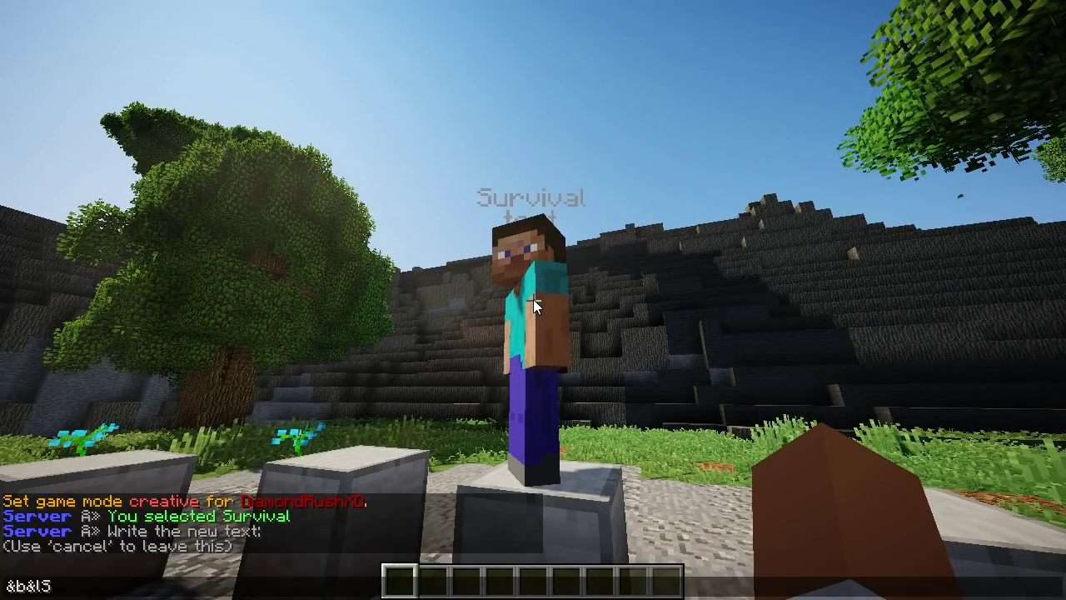
{"action": "type", "text": "VIVAL"}
{"action": "key", "text": "Return"}
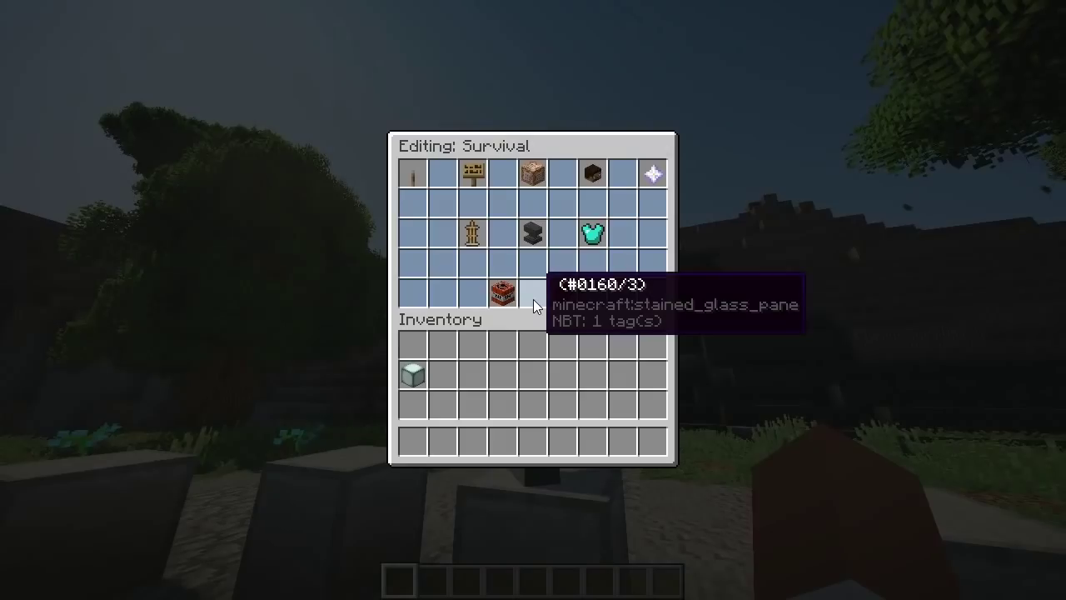
{"action": "key", "text": "Escape"}
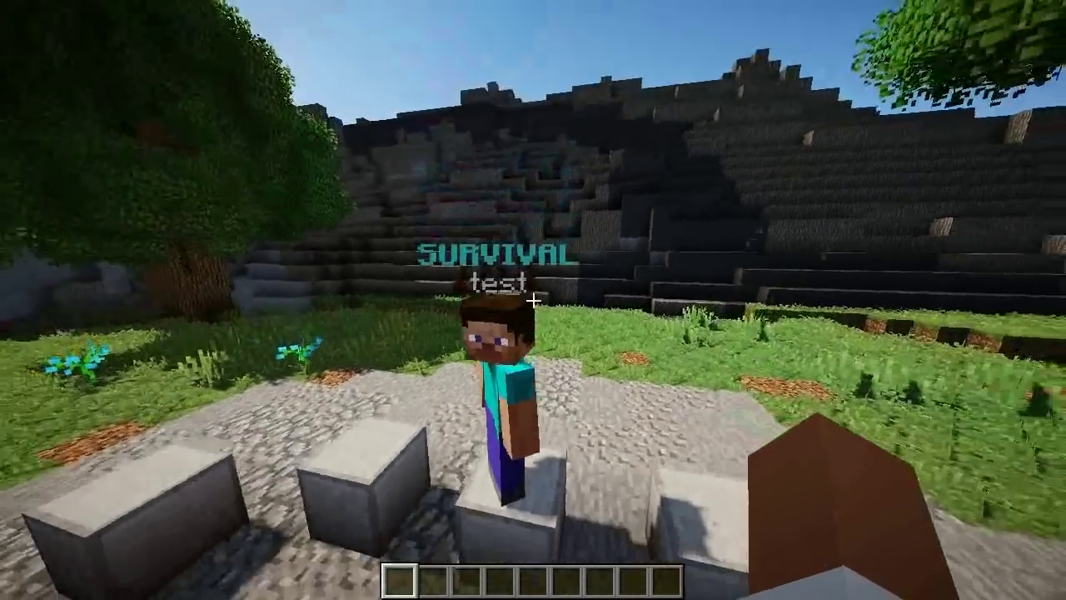
{"action": "key", "text": "w"}
{"action": "key", "text": "a"}
{"action": "key", "text": "s"}
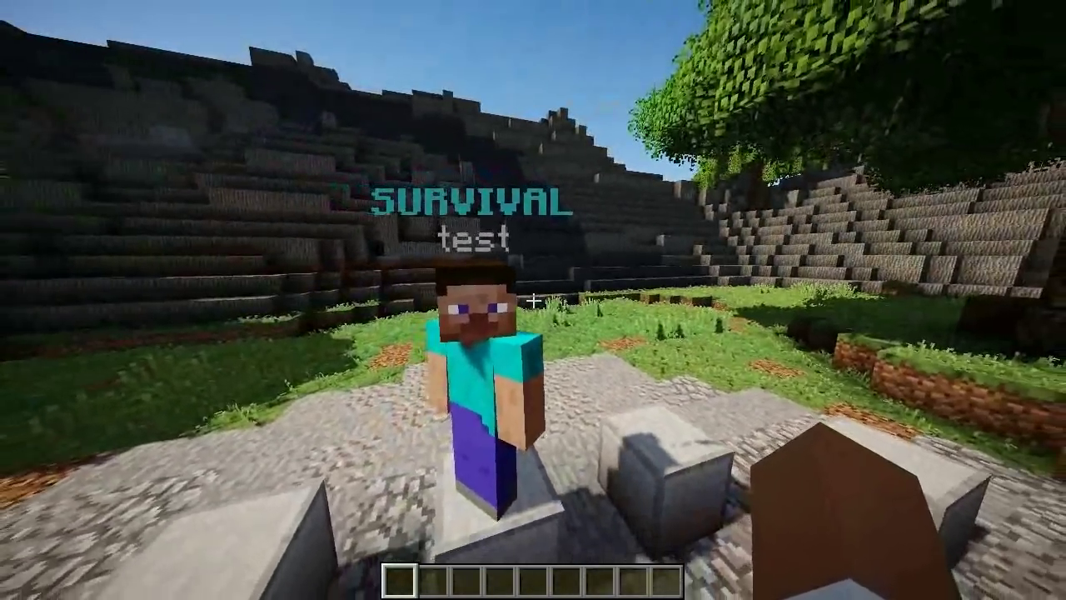
Change the second hologram line above the Survival NPC to a green "Players online: &f15" and leave the editor.
{"action": "key", "text": "t"}
{"action": "key", "text": "Up"}
{"action": "key", "text": "Up"}
{"action": "key", "text": "Return"}
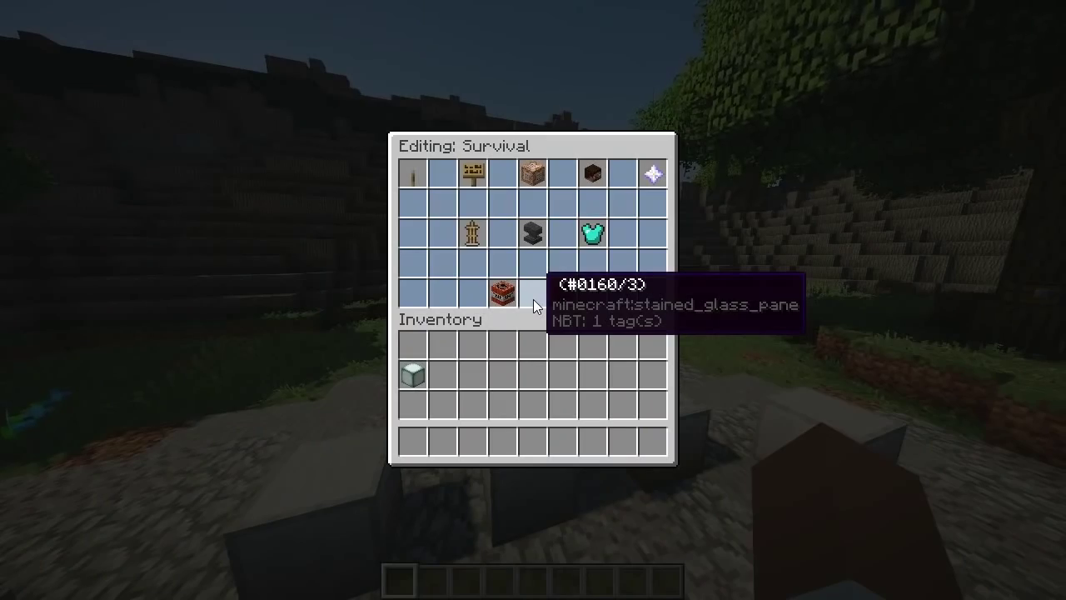
{"action": "left_click", "coordinate": [485, 245]}
{"action": "left_click", "coordinate": [445, 206]}
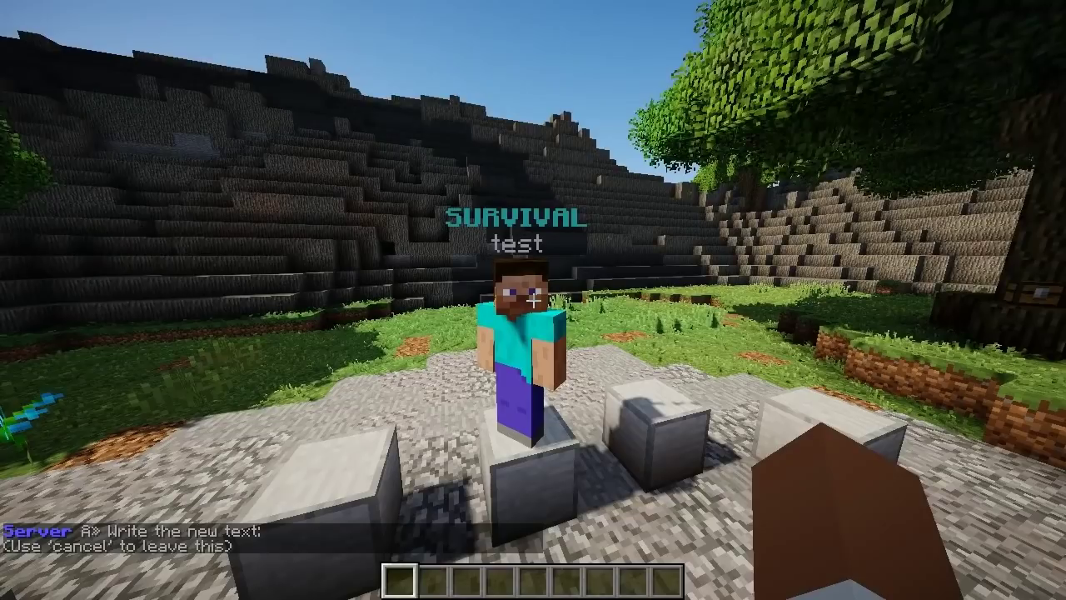
{"action": "key", "text": "t"}
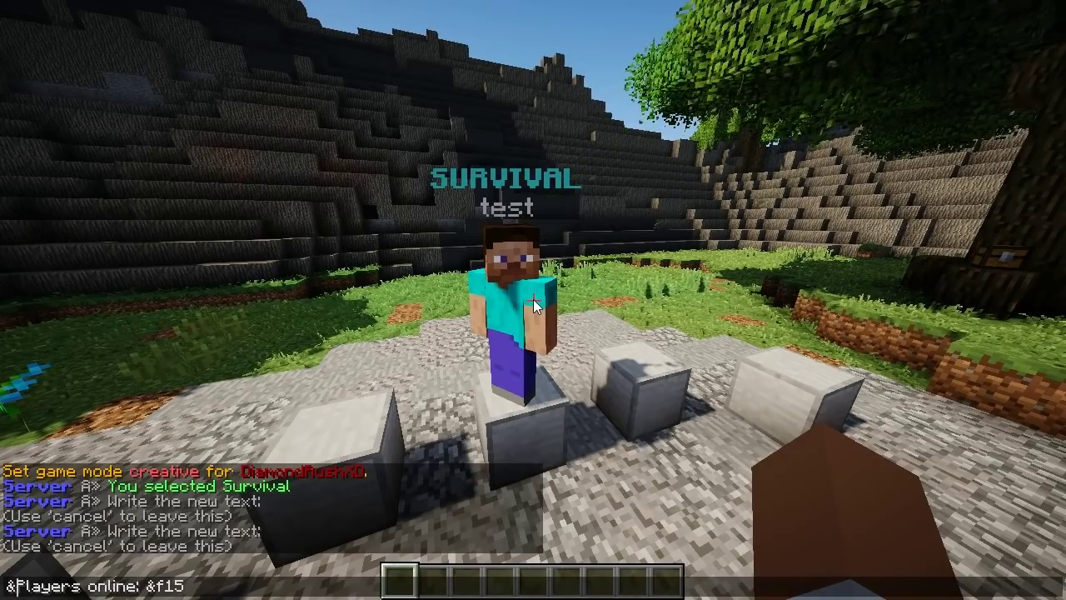
{"action": "key", "text": "Return"}
{"action": "left_click", "coordinate": [533, 263]}
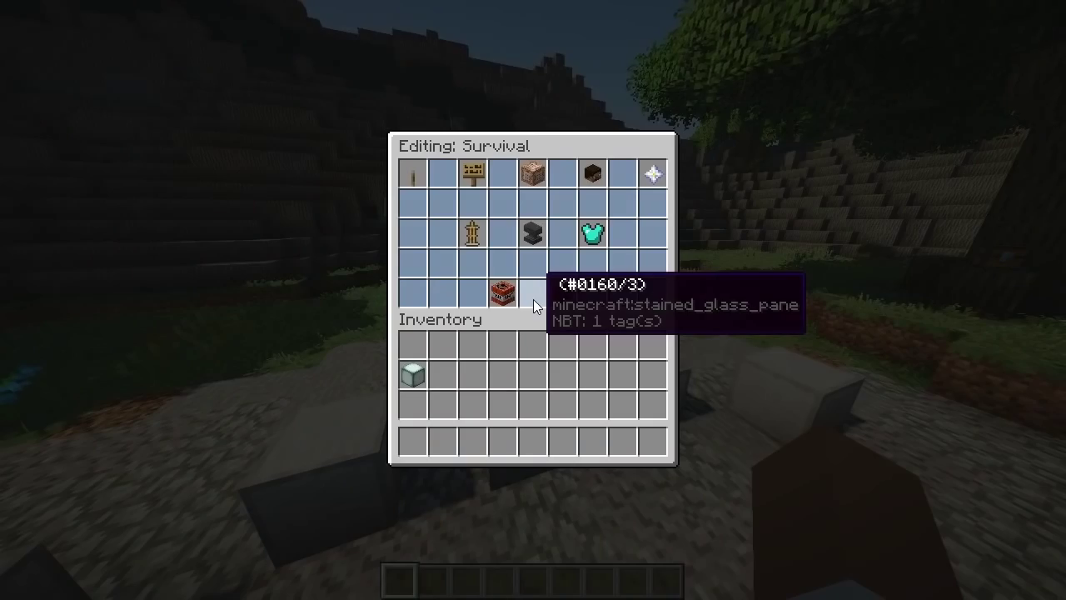
{"action": "key", "text": "Escape"}
{"action": "key", "text": "w"}
{"action": "key", "text": "d"}
{"action": "key", "text": "a"}
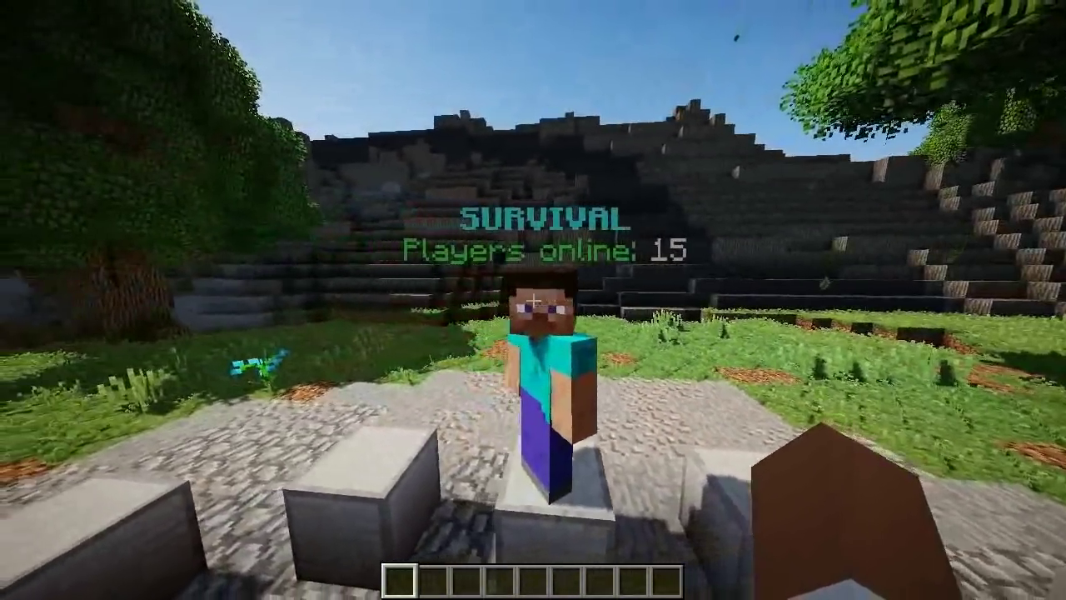
Add a third hologram line reading "&lRIGHT CLICK" to the Survival NPC.
{"action": "key", "text": "t"}
{"action": "key", "text": "Up"}
{"action": "key", "text": "Up"}
{"action": "key", "text": "Up"}
{"action": "key", "text": "Return"}
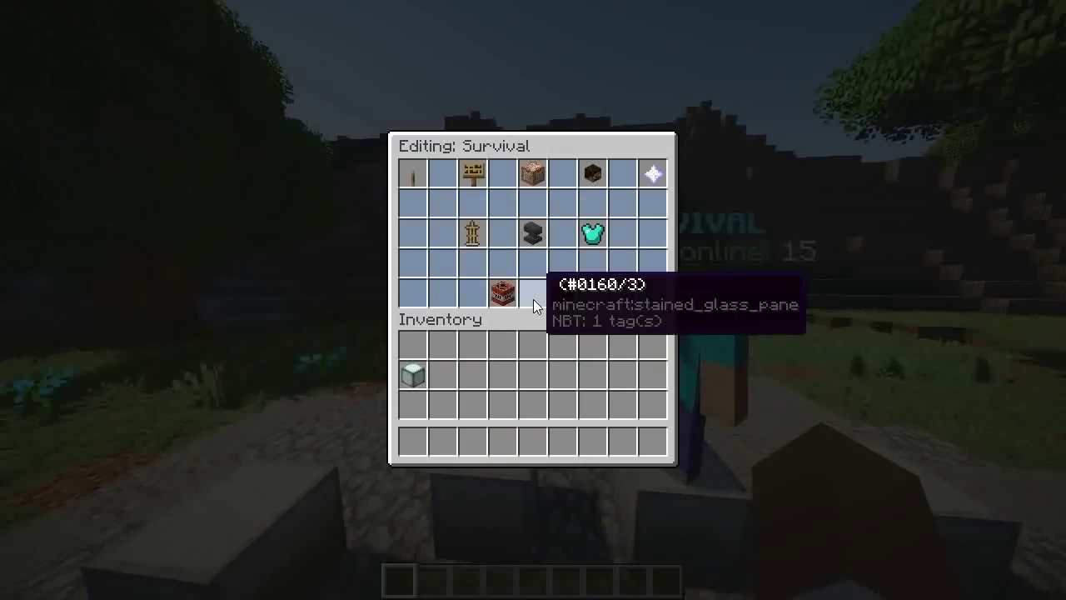
{"action": "left_click", "coordinate": [523, 262]}
{"action": "left_click", "coordinate": [474, 261]}
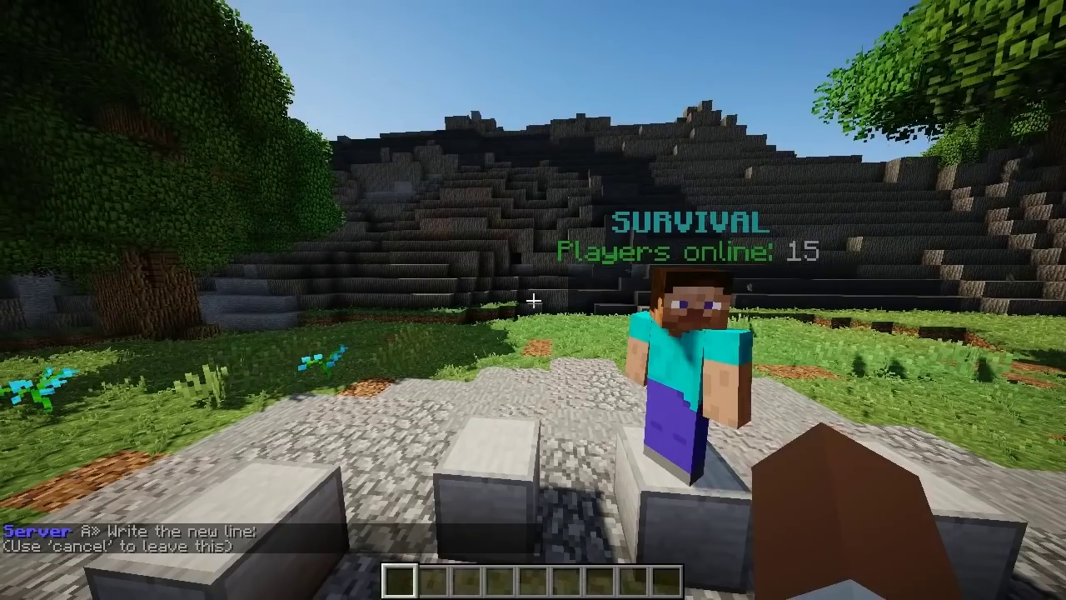
{"action": "key", "text": "t"}
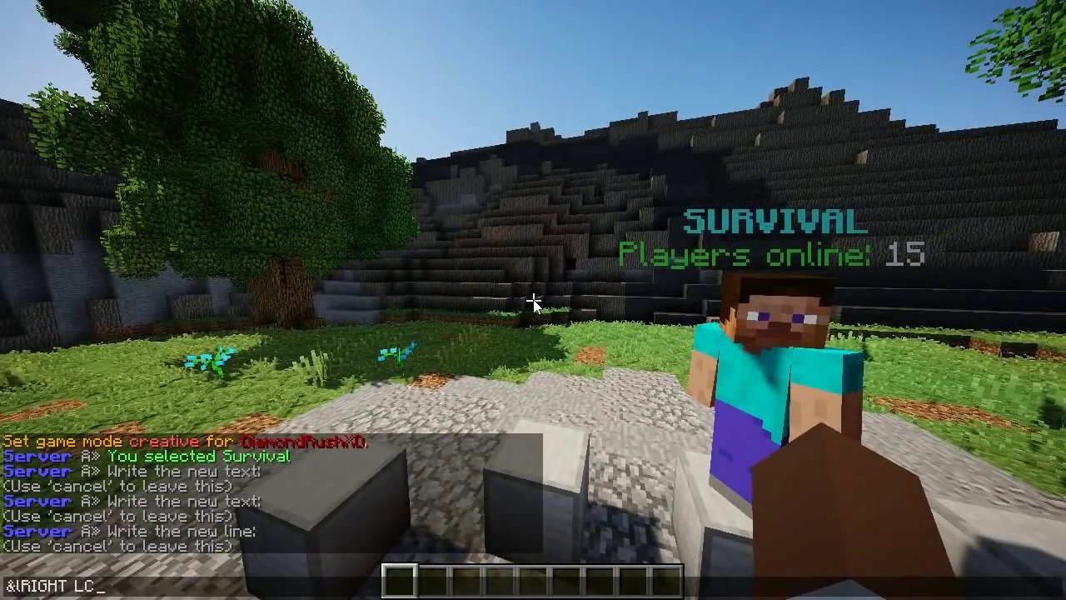
{"action": "type", "text": "&lRIGHT CLO"}
{"action": "key", "text": "BackSpace"}
{"action": "type", "text": "ICK"}
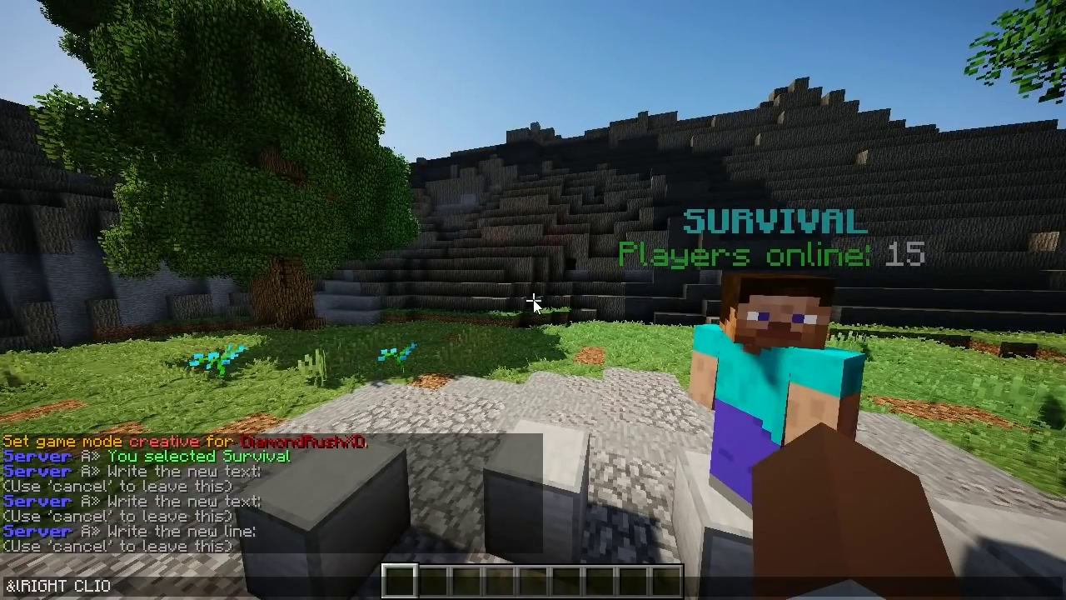
{"action": "key", "text": "Return"}
{"action": "key", "text": "Escape"}
{"action": "key", "text": "s"}
{"action": "key", "text": "a"}
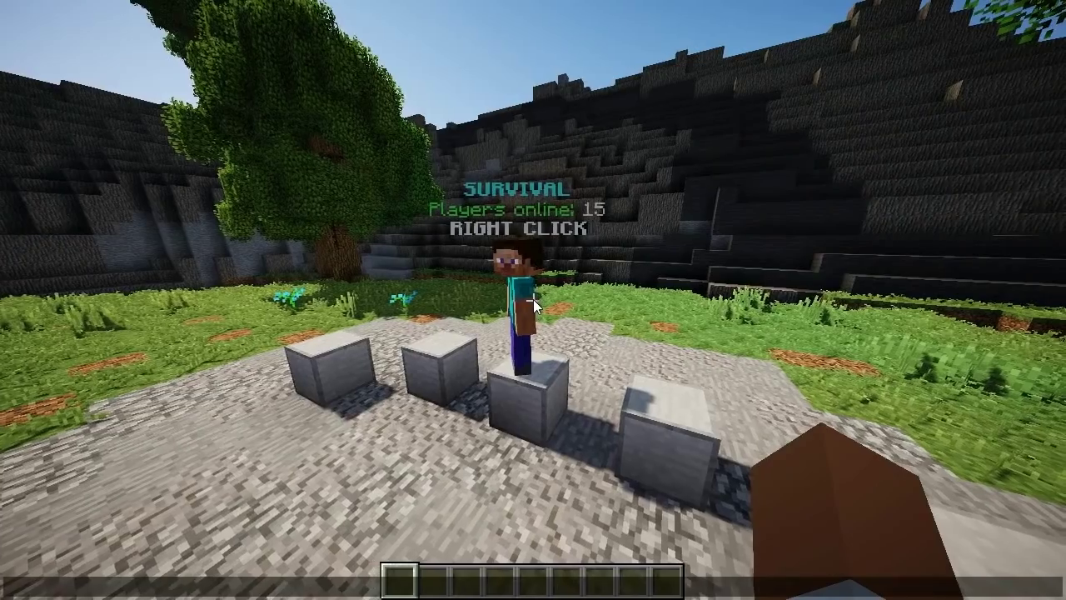
Open the Survival NPC's editor with /bnpc edit, toggle on the skin selector's Mirror mode and leave the editor.
{"action": "type", "text": "t/"}
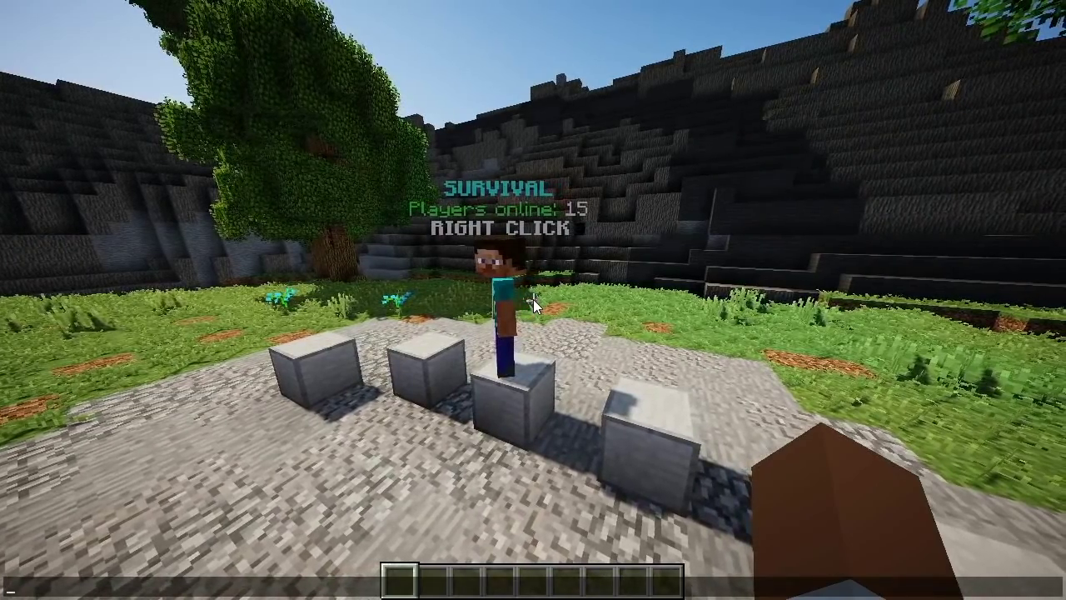
{"action": "type", "text": "bnpc edi"}
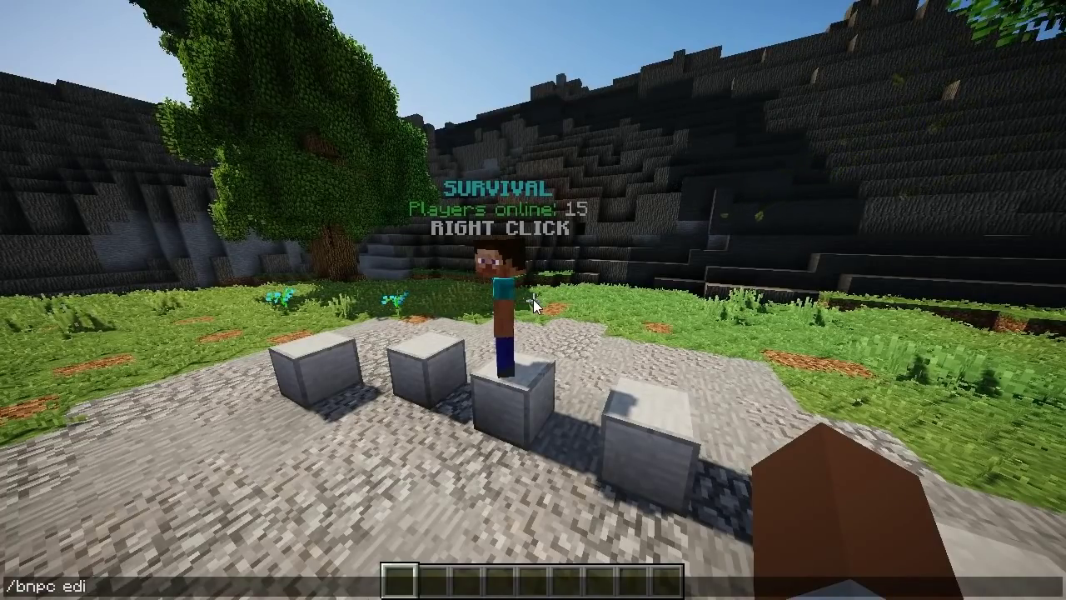
{"action": "type", "text": "t"}
{"action": "key", "text": "Return"}
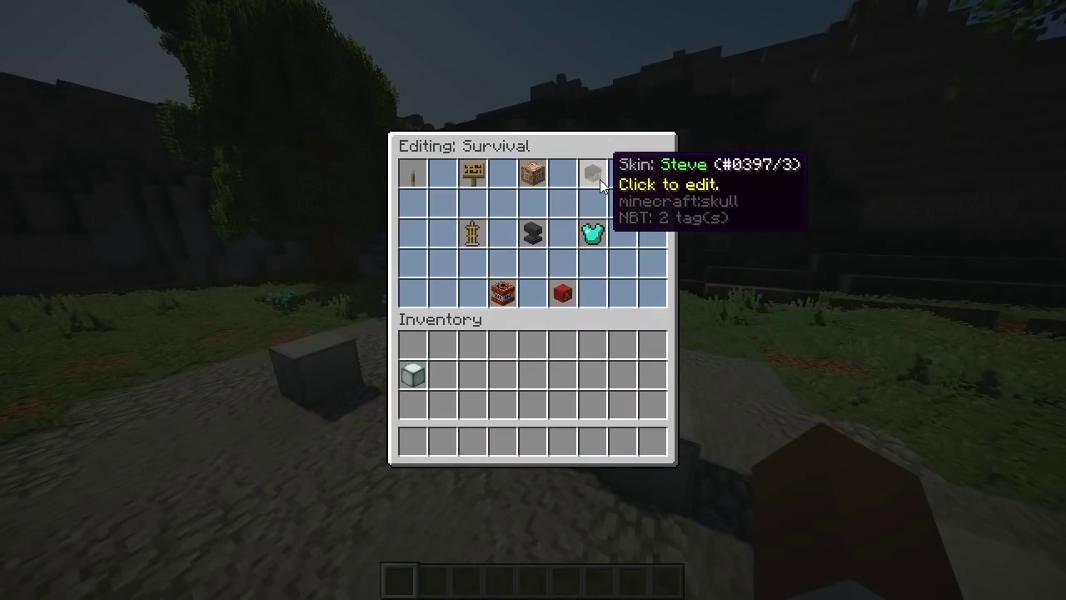
{"action": "left_click", "coordinate": [600, 179]}
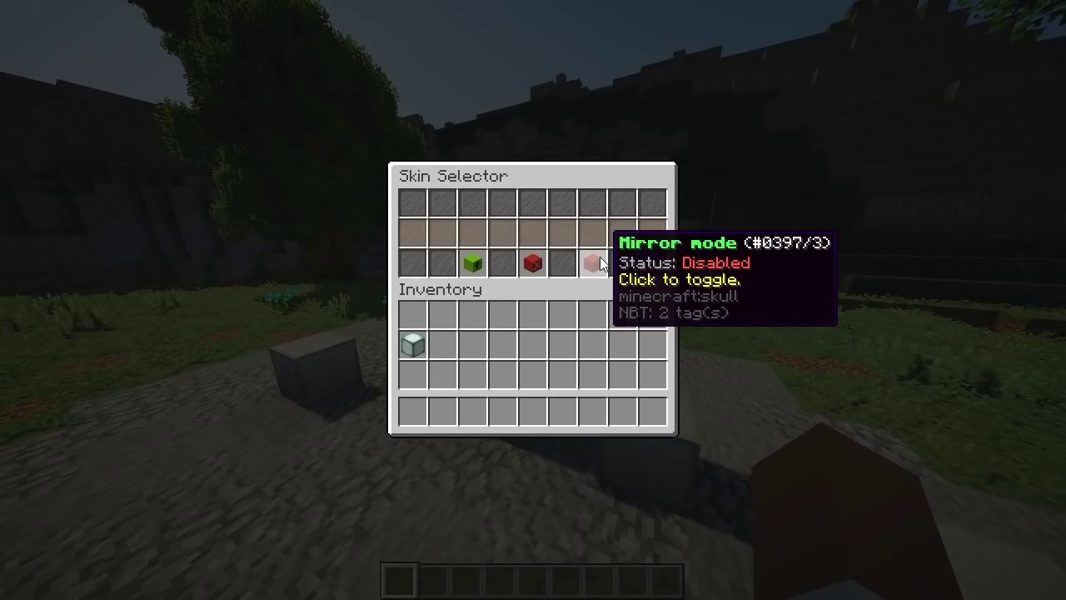
{"action": "left_click", "coordinate": [599, 257]}
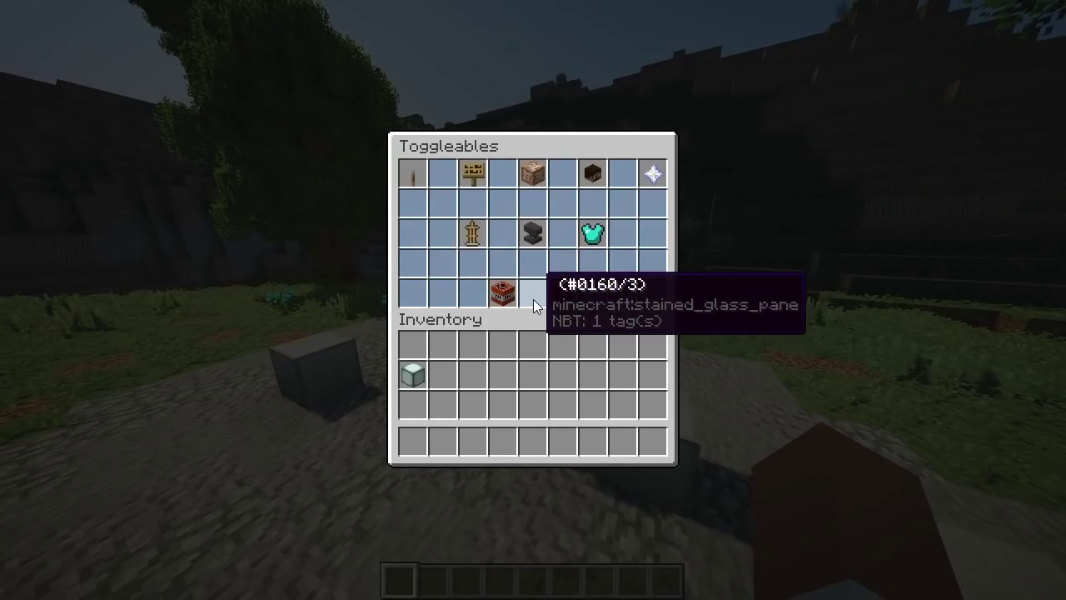
{"action": "key", "text": "Escape"}
Walk around the pedestals and examine the Survival NPC's mirrored skin and hologram from several sides and distances.
{"action": "key", "text": "w"}
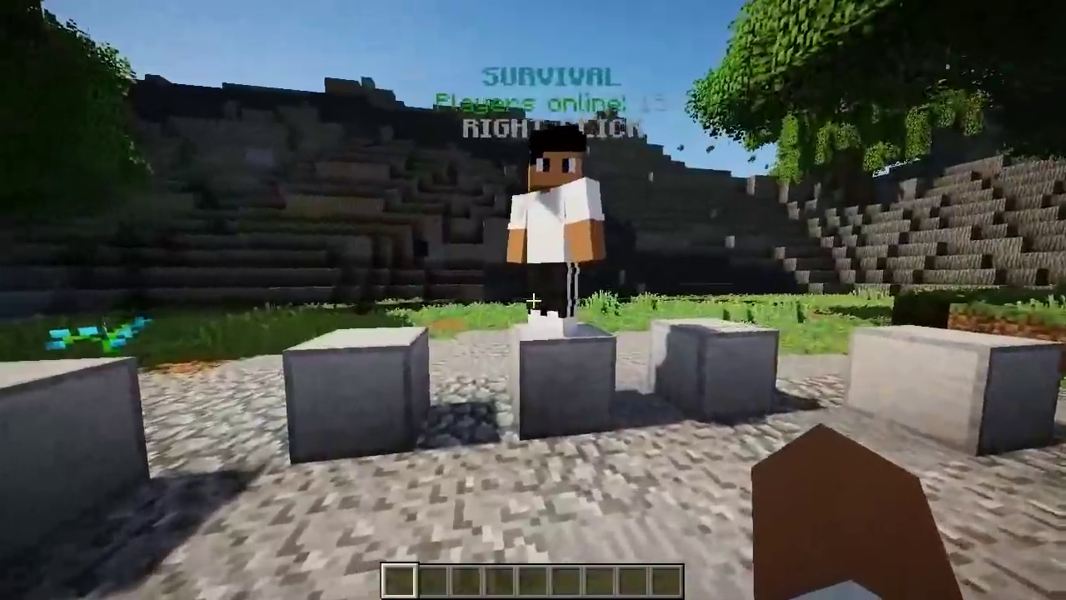
{"action": "key", "text": "w"}
{"action": "key", "text": "space"}
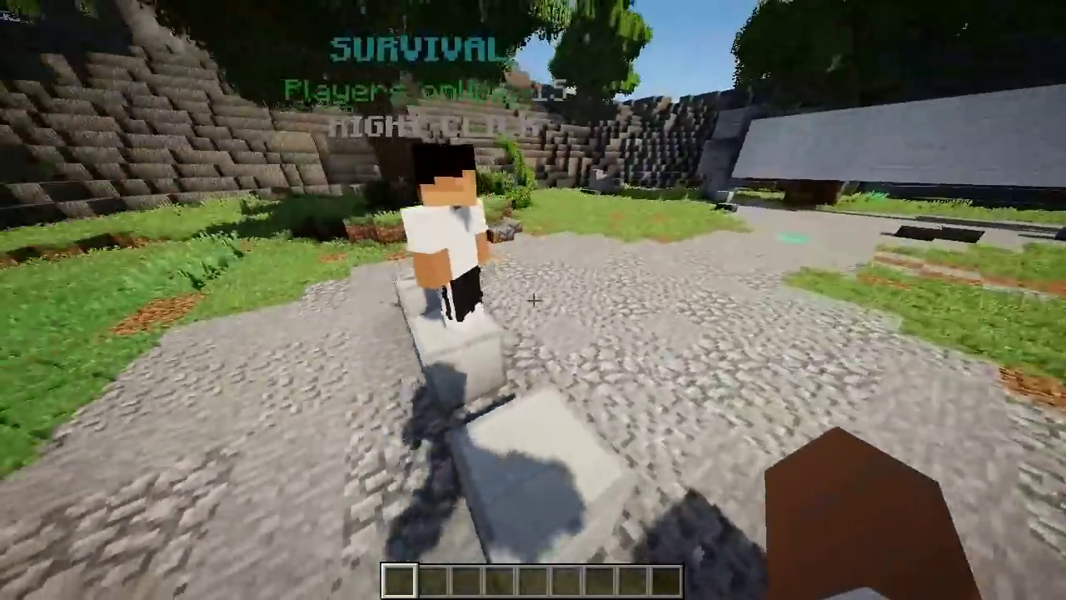
{"action": "key", "text": "d"}
{"action": "key", "text": "s"}
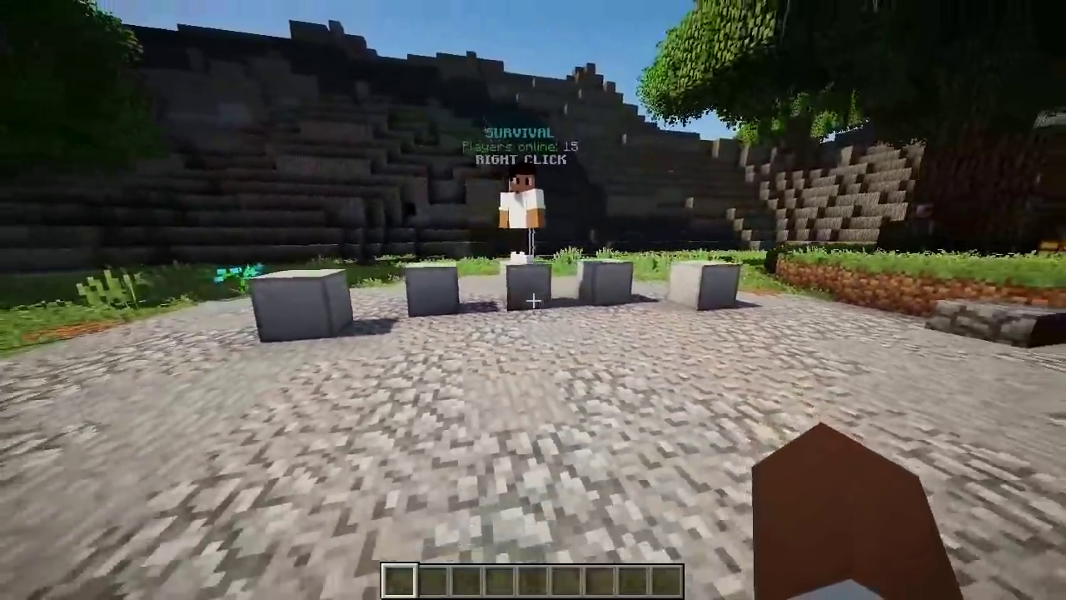
{"action": "key", "text": "w"}
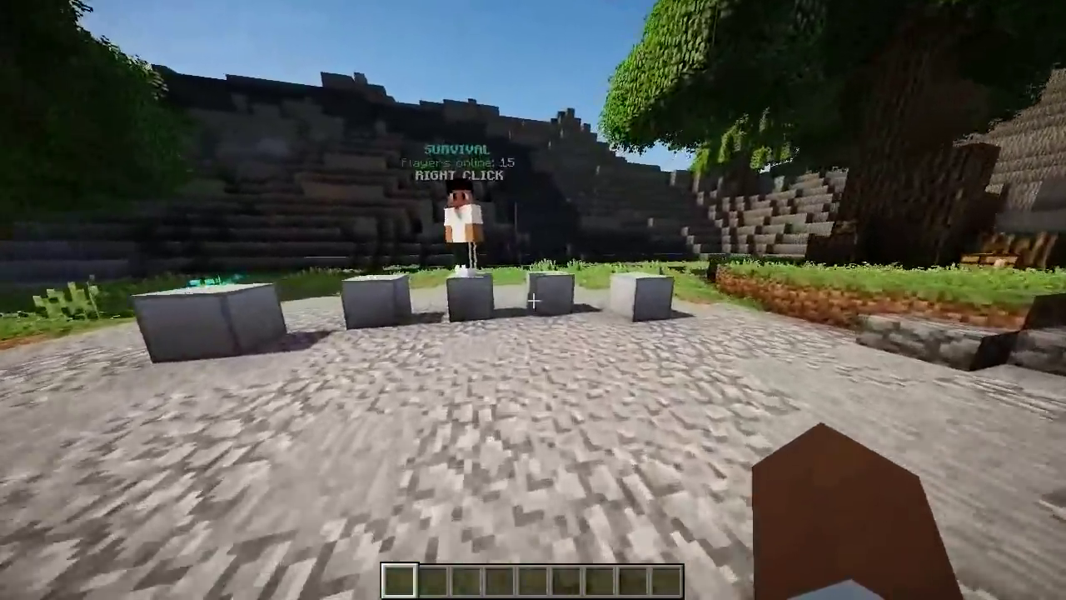
{"action": "key", "text": "w"}
{"action": "key", "text": "w"}
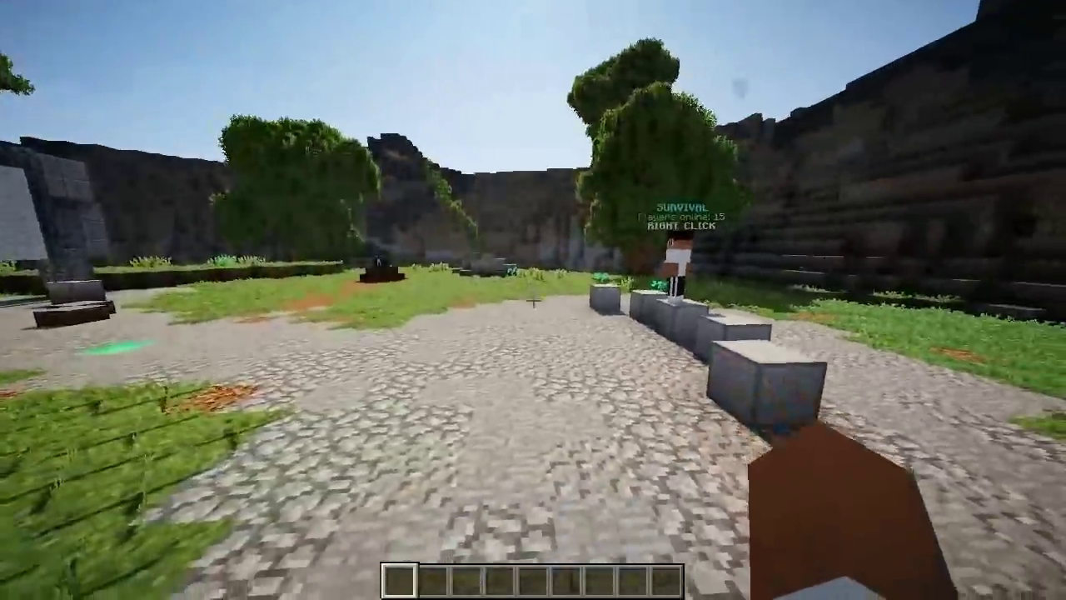
{"action": "key", "text": "w"}
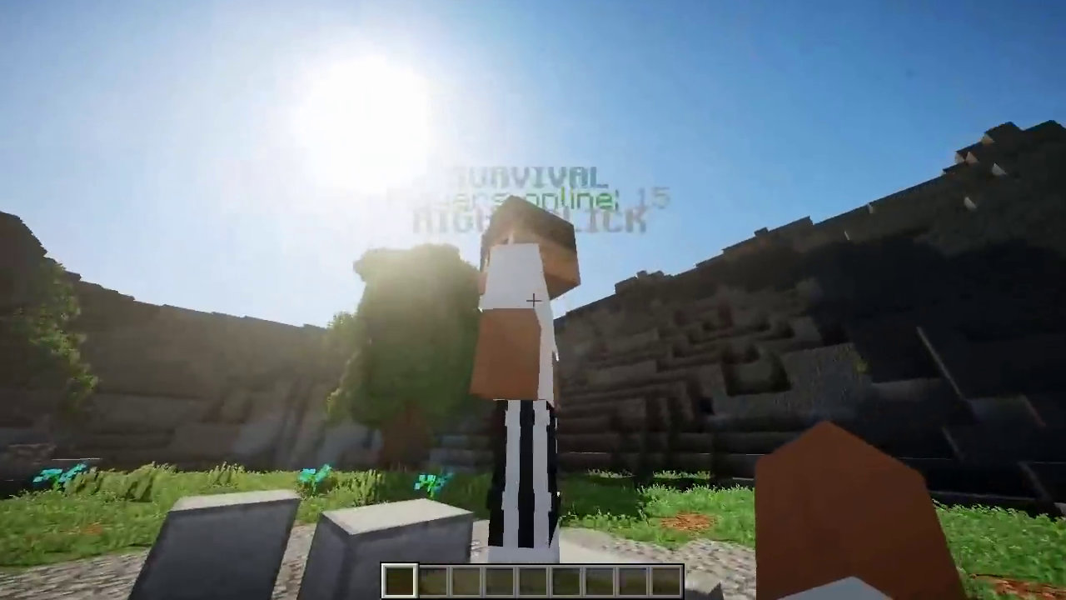
{"action": "key", "text": "s"}
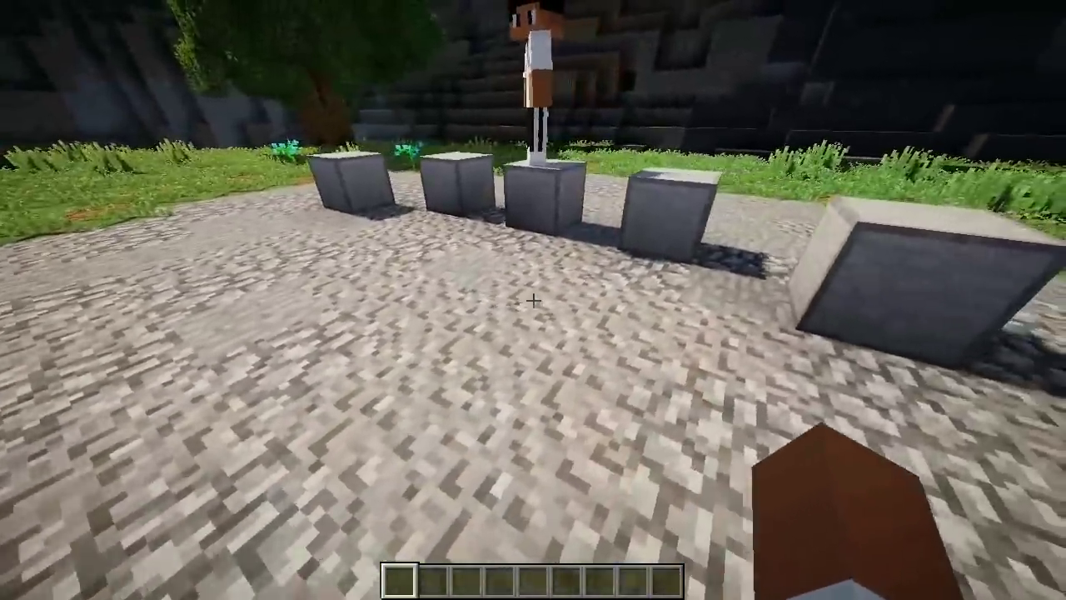
Make the Survival NPC lie down using its special actions and inspect the pose from above.
{"action": "type", "text": "w"}
{"action": "type", "text": "/npcs edit"}
{"action": "key", "text": "Return"}
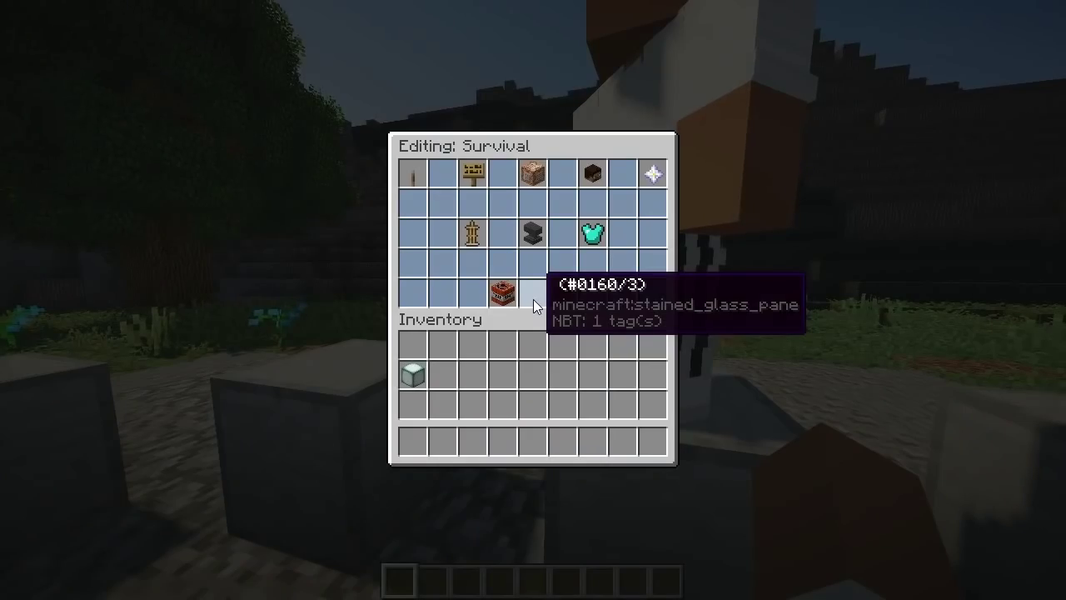
{"action": "left_click", "coordinate": [653, 173]}
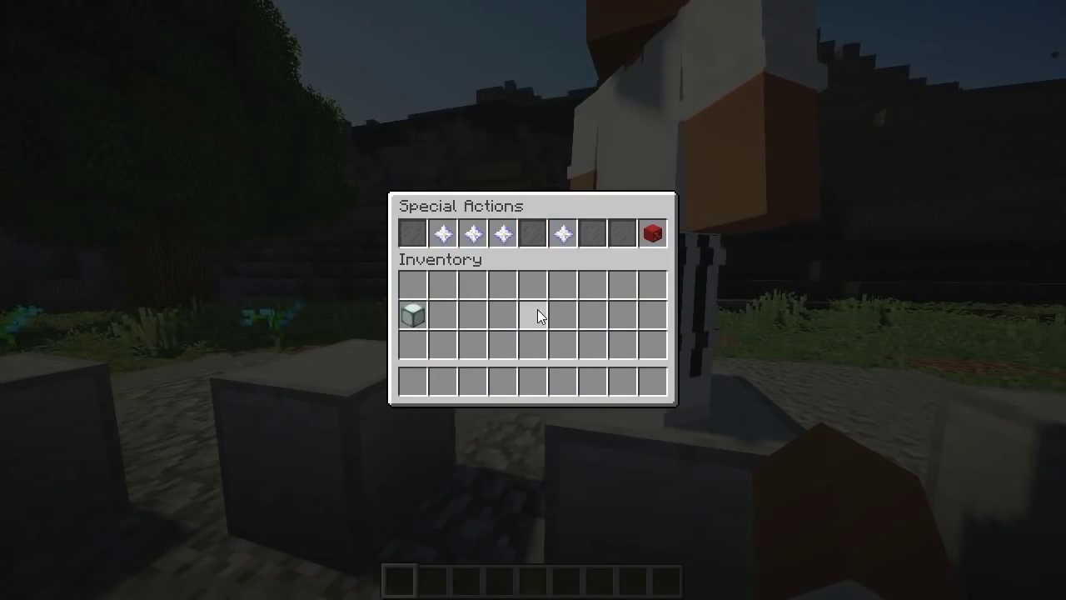
{"action": "left_click", "coordinate": [441, 233]}
{"action": "left_click", "coordinate": [654, 234]}
{"action": "key", "text": "Escape"}
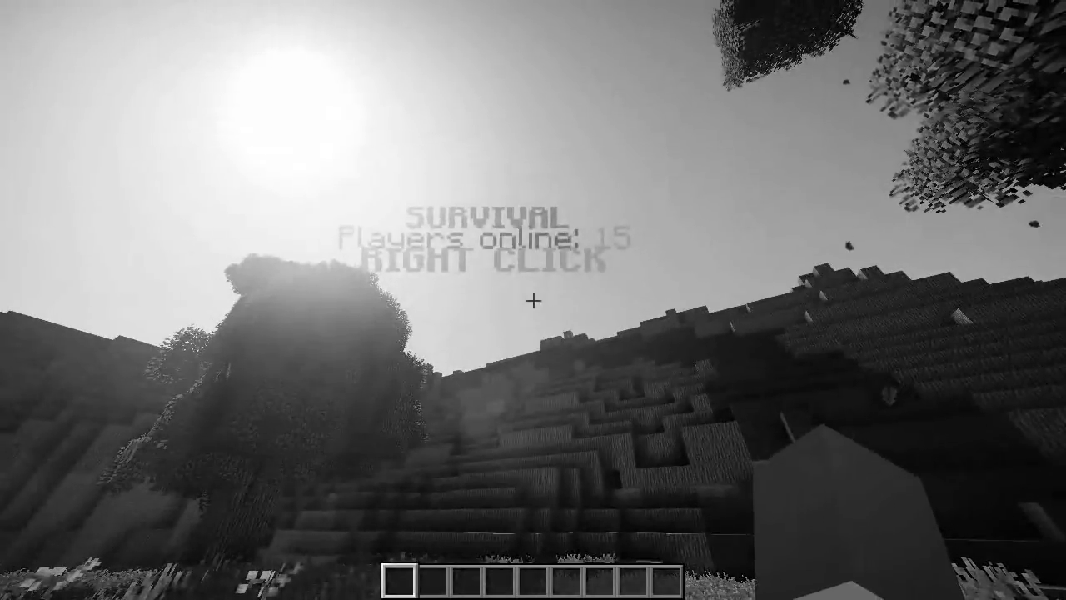
{"action": "key", "text": "space"}
{"action": "key", "text": "space"}
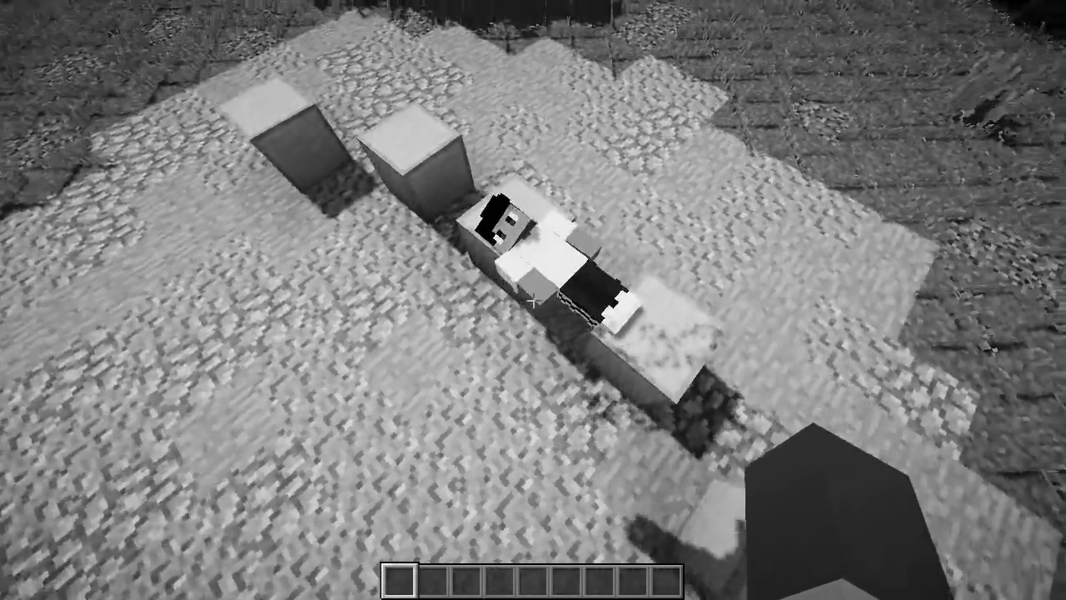
{"action": "key", "text": "shift"}
{"action": "key", "text": "w"}
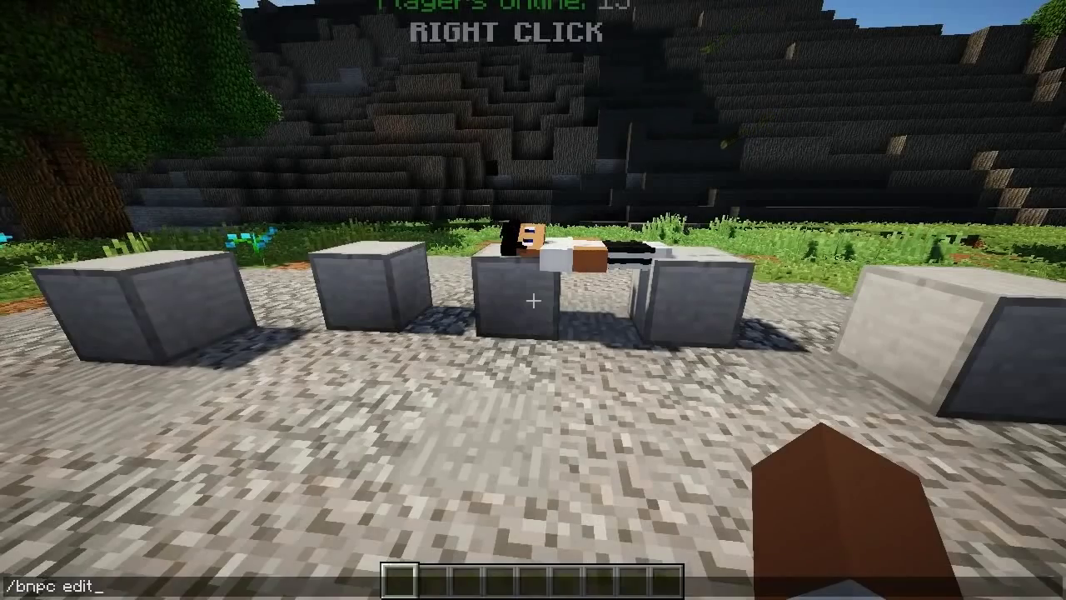
Stand the Survival NPC back up, apply the Sit special action and view the sitting pose.
{"action": "key", "text": "Return"}
{"action": "left_click", "coordinate": [505, 290]}
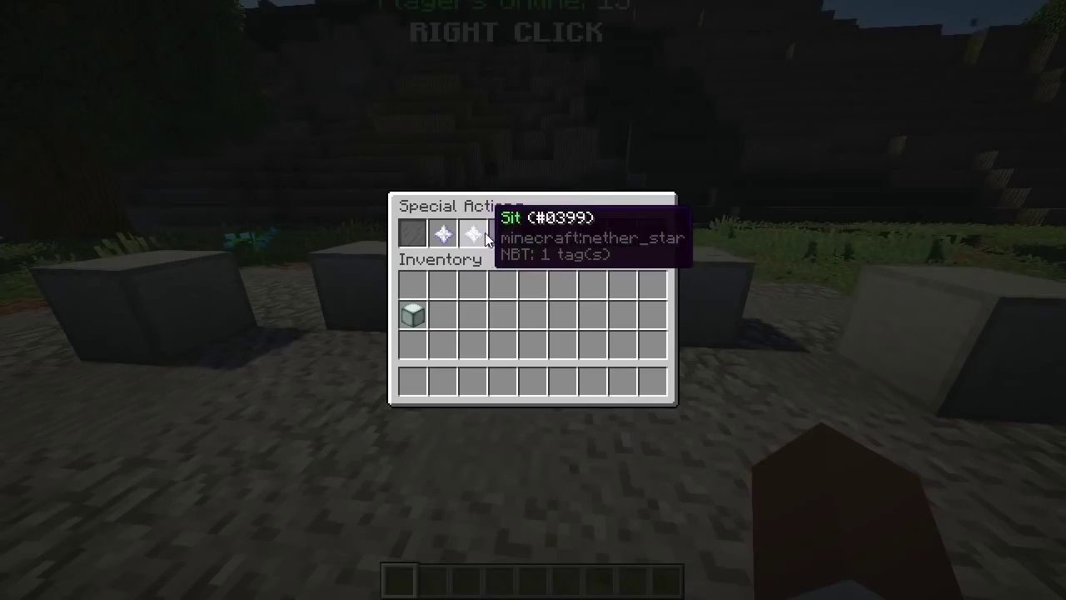
{"action": "left_click", "coordinate": [564, 232]}
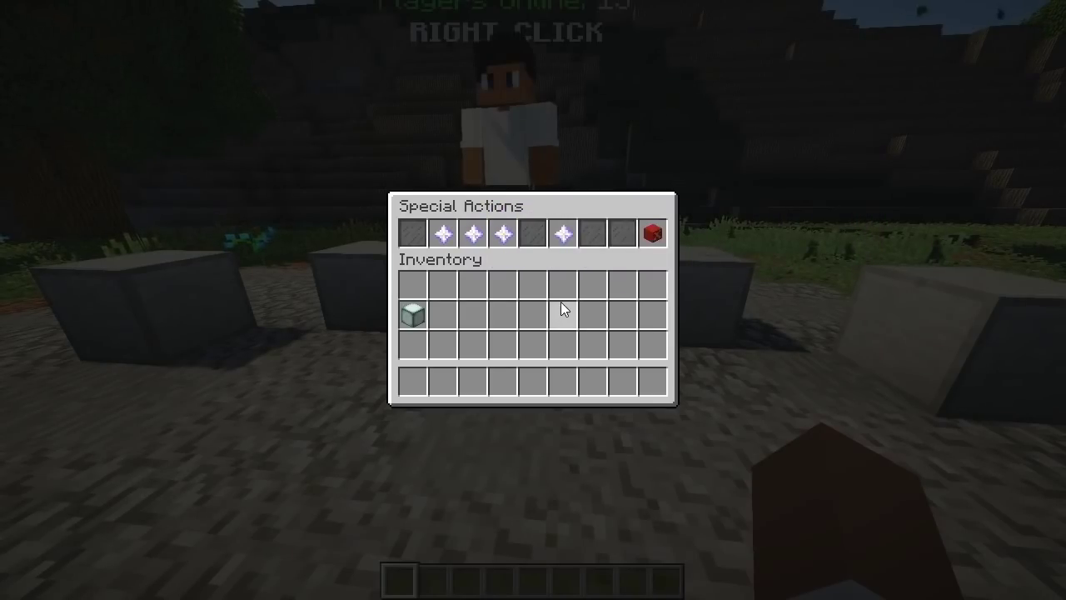
{"action": "key", "text": "Escape"}
{"action": "left_click", "coordinate": [471, 232]}
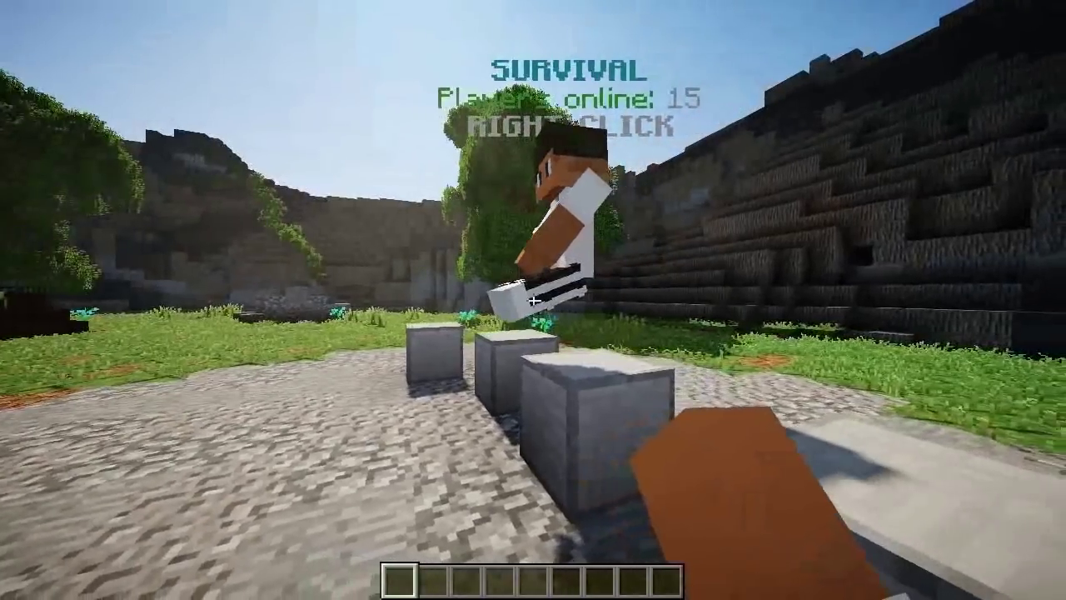
{"action": "key", "text": "a"}
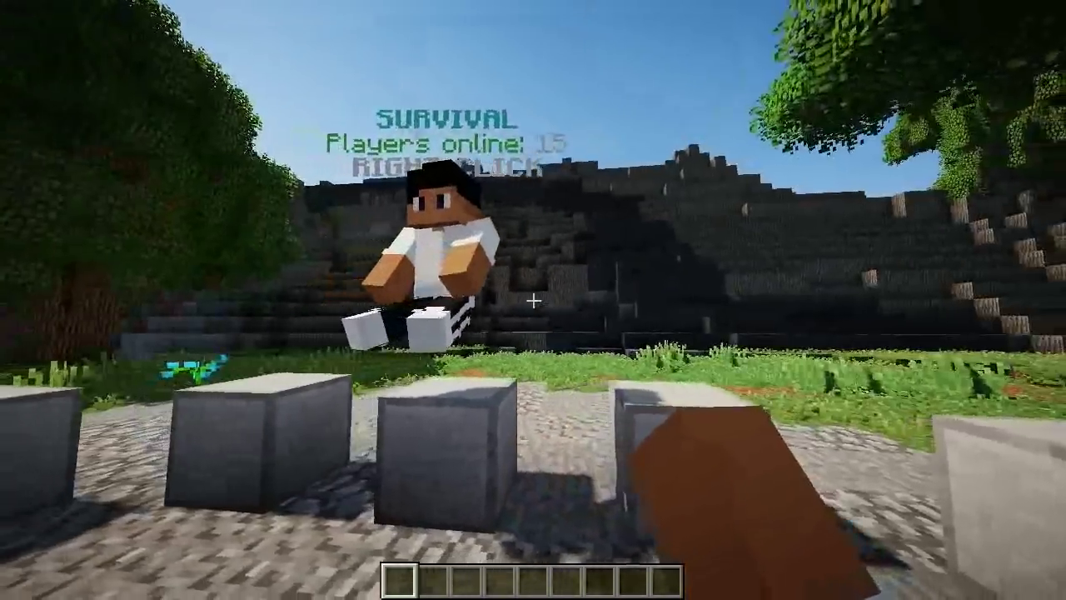
Reopen the Survival NPC's special actions and make it crouch on its pedestal.
{"action": "key", "text": "t"}
{"action": "key", "text": "Up"}
{"action": "key", "text": "Return"}
{"action": "left_click", "coordinate": [533, 299]}
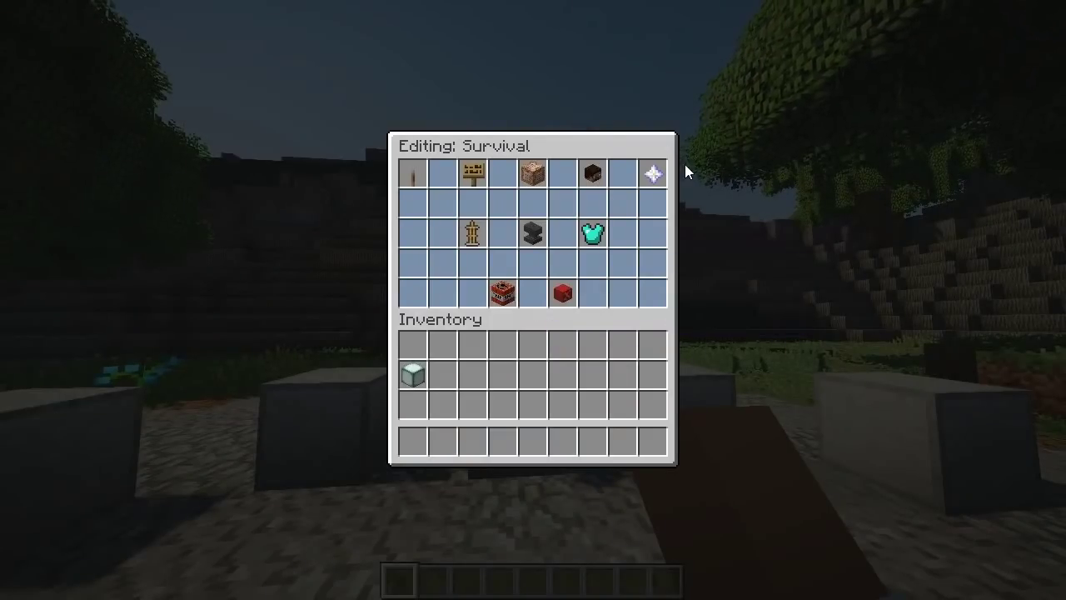
{"action": "left_click", "coordinate": [653, 172]}
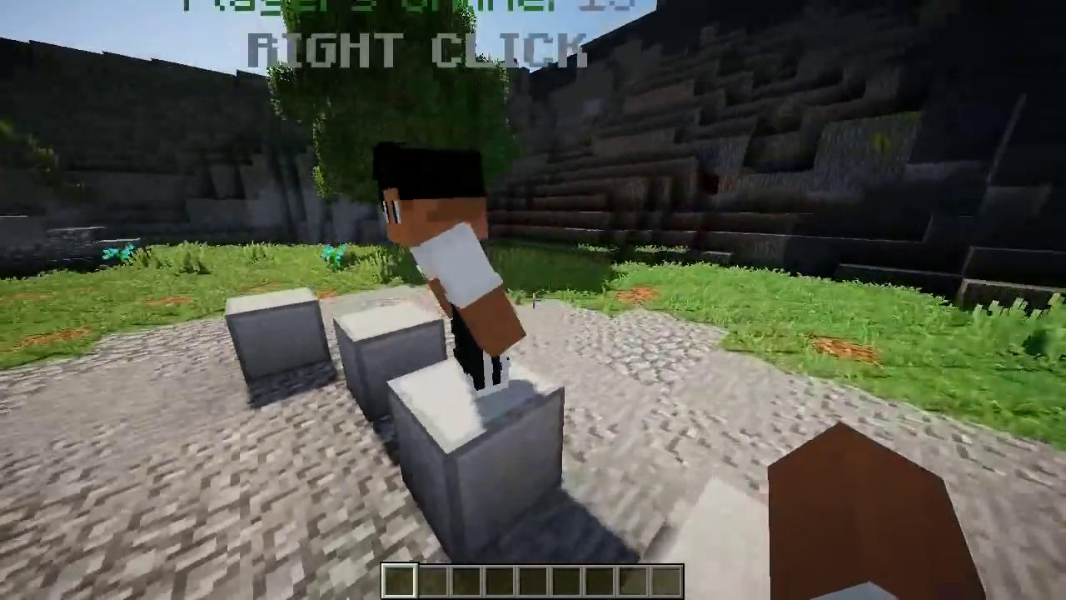
Open the Survival NPC's toggleable options and enable Look Close.
{"action": "key", "text": "w"}
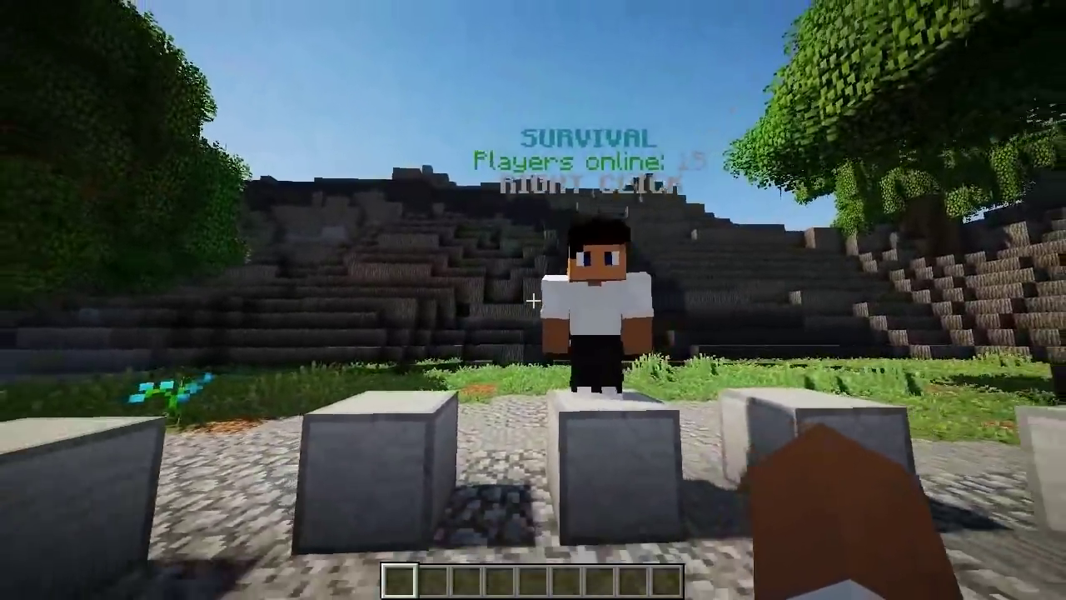
{"action": "type", "text": "/bnpc edit"}
{"action": "key", "text": "Return"}
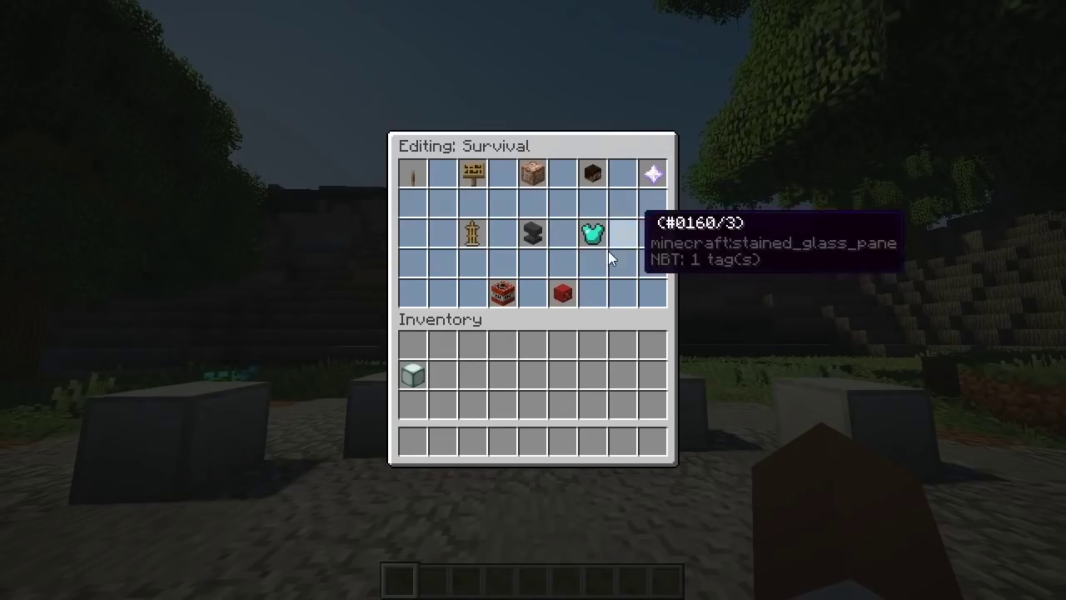
{"action": "left_click", "coordinate": [424, 180]}
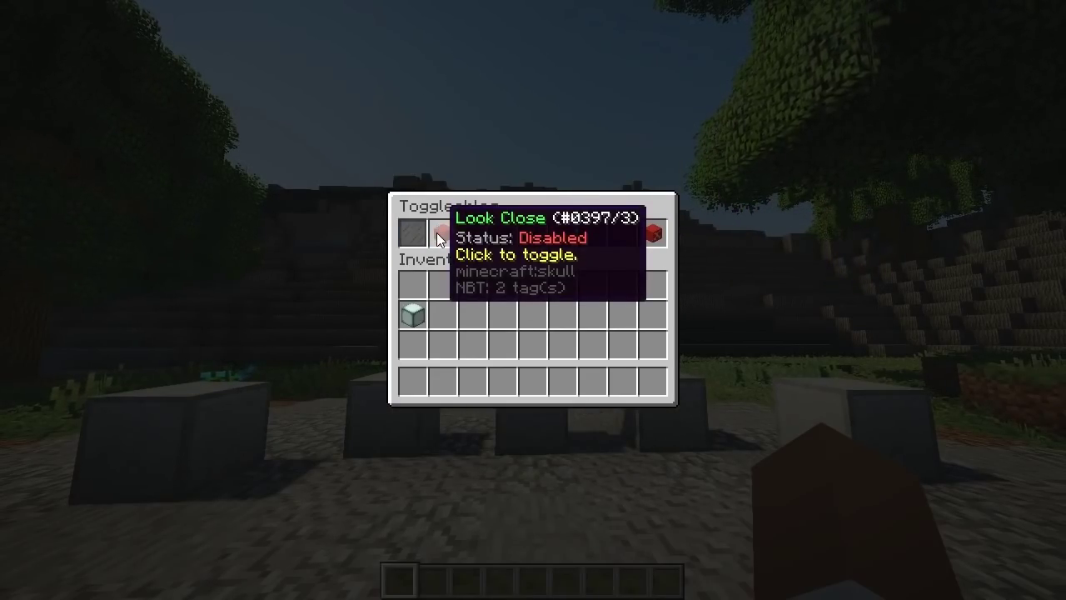
{"action": "left_click", "coordinate": [475, 241]}
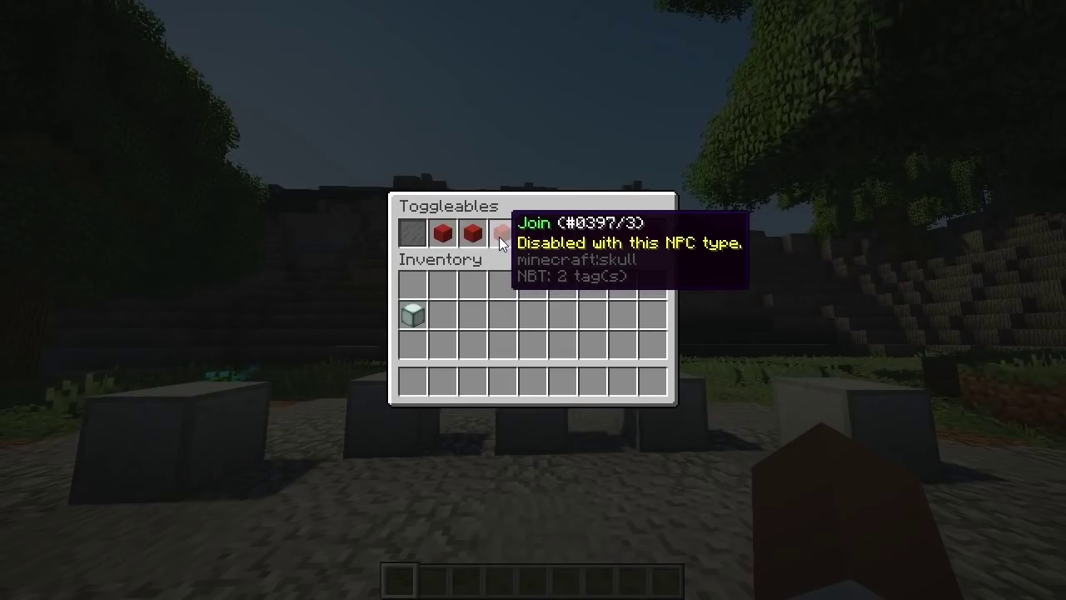
{"action": "left_click", "coordinate": [499, 237]}
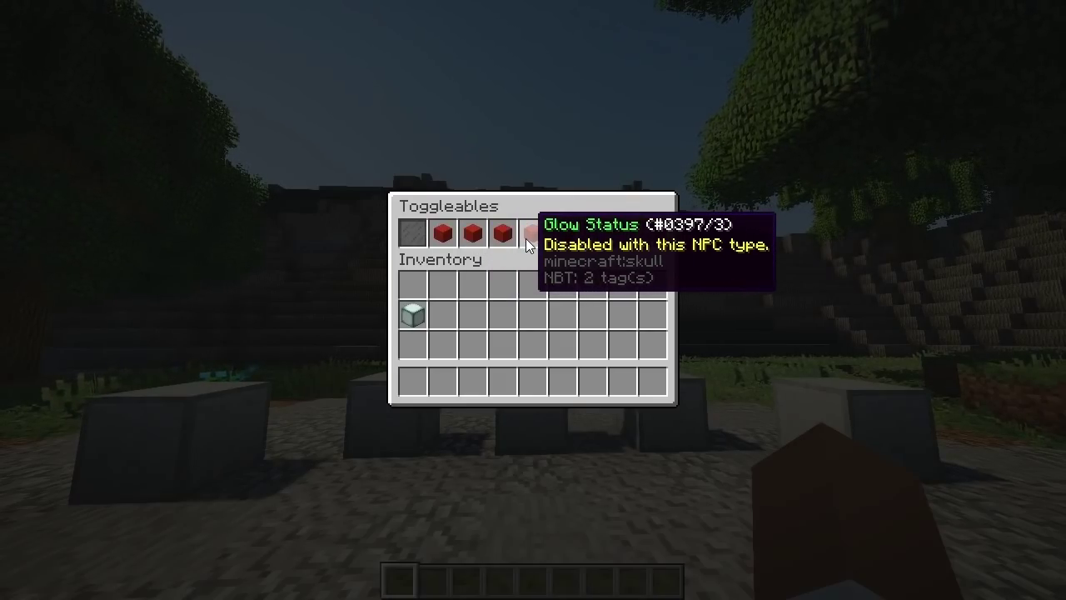
{"action": "left_click", "coordinate": [525, 238]}
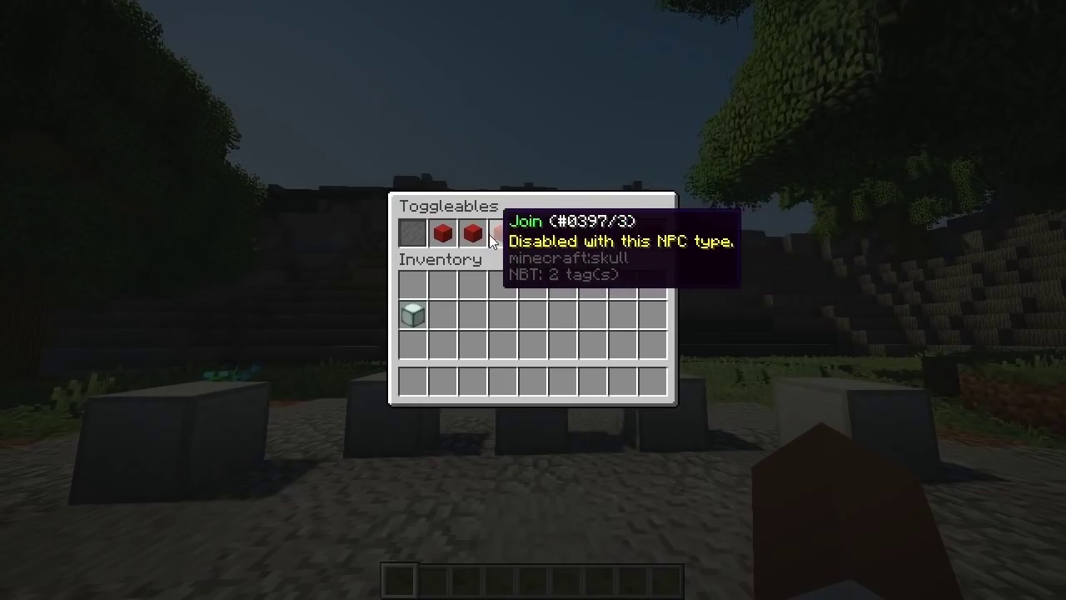
{"action": "left_click", "coordinate": [445, 234]}
{"action": "key", "text": "Escape"}
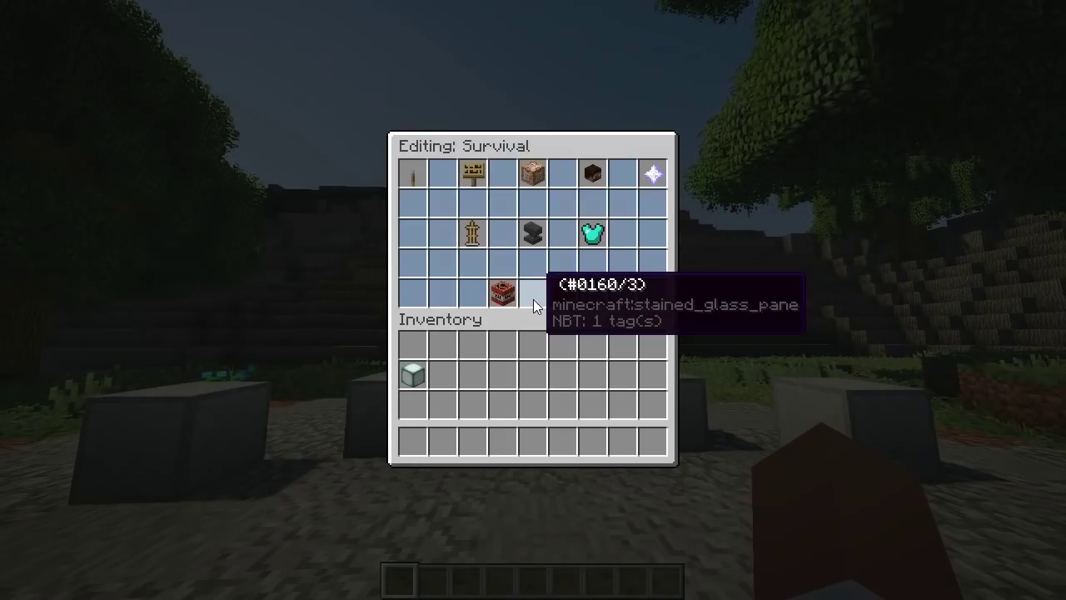
Walk around the Survival NPC and examine how its head behaves from different sides of the pedestals.
{"action": "key", "text": "d"}
{"action": "key", "text": "w"}
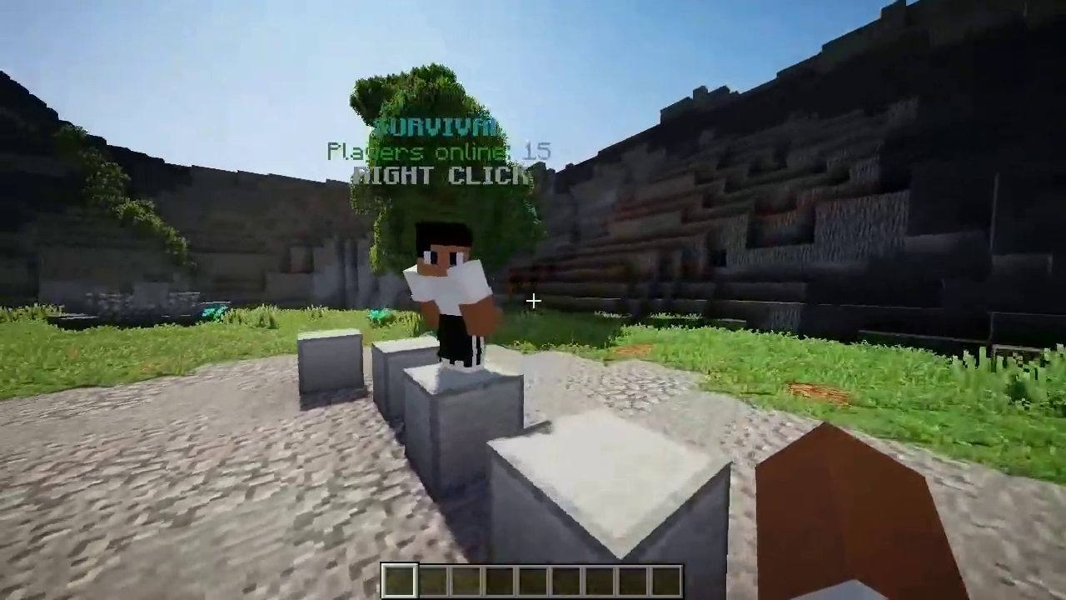
{"action": "key", "text": "d"}
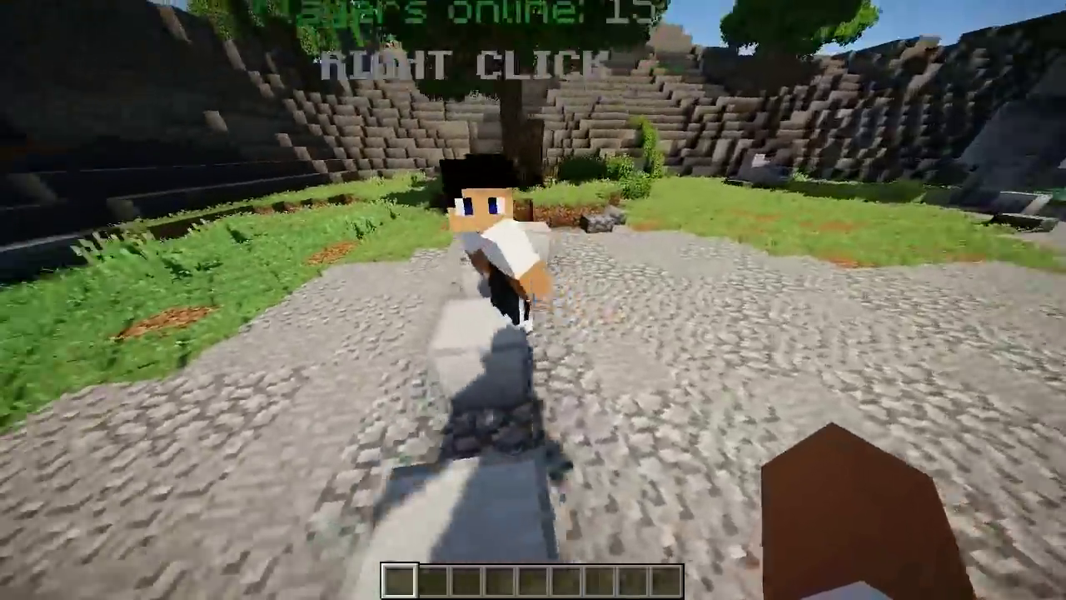
{"action": "key", "text": "s"}
{"action": "key", "text": "a"}
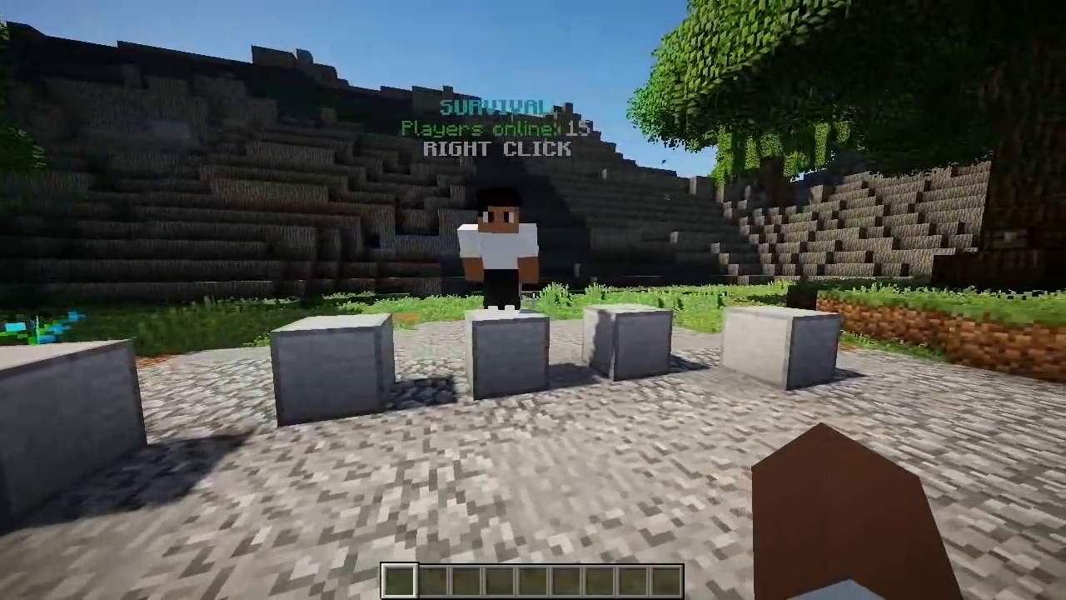
{"action": "key", "text": "d"}
Reopen the Survival NPC's editor with /bnpc edit and upload a new skin named True through the skin selector.
{"action": "key", "text": "slash"}
{"action": "type", "text": "npc edit"}
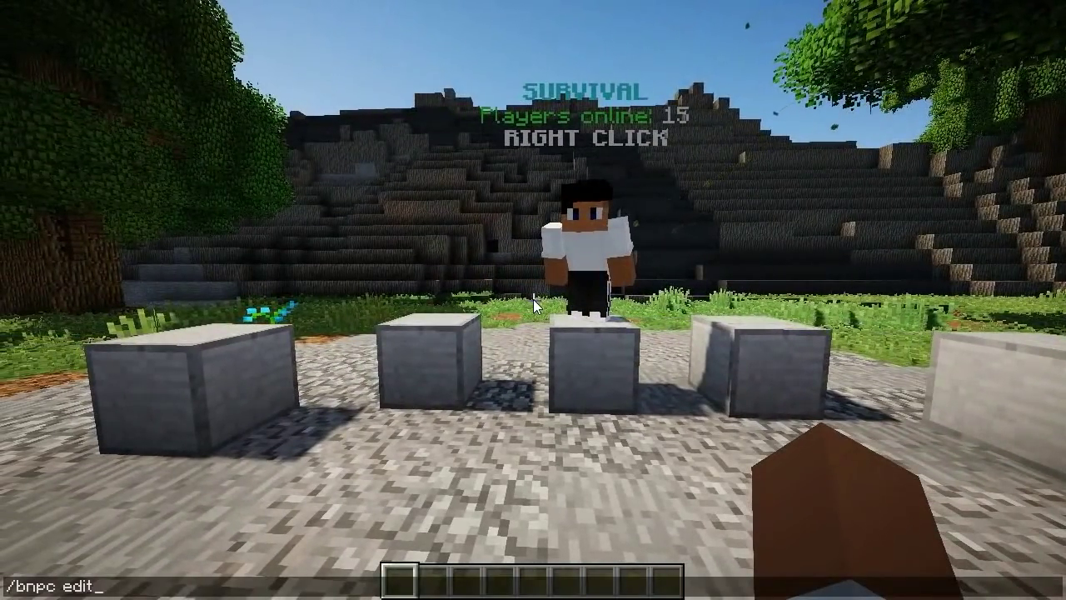
{"action": "key", "text": "Return"}
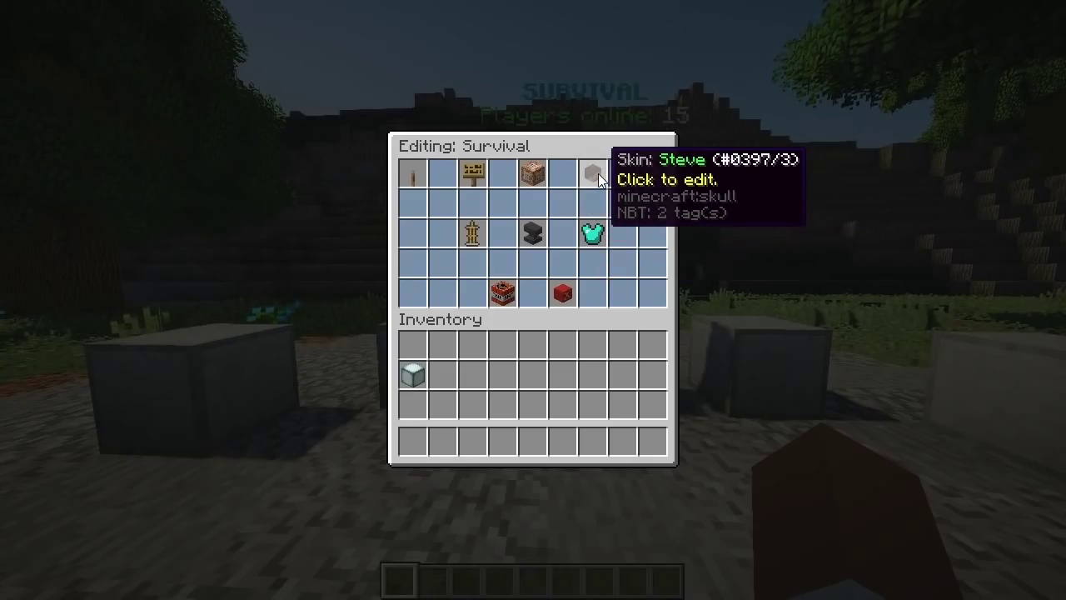
{"action": "left_click", "coordinate": [596, 173]}
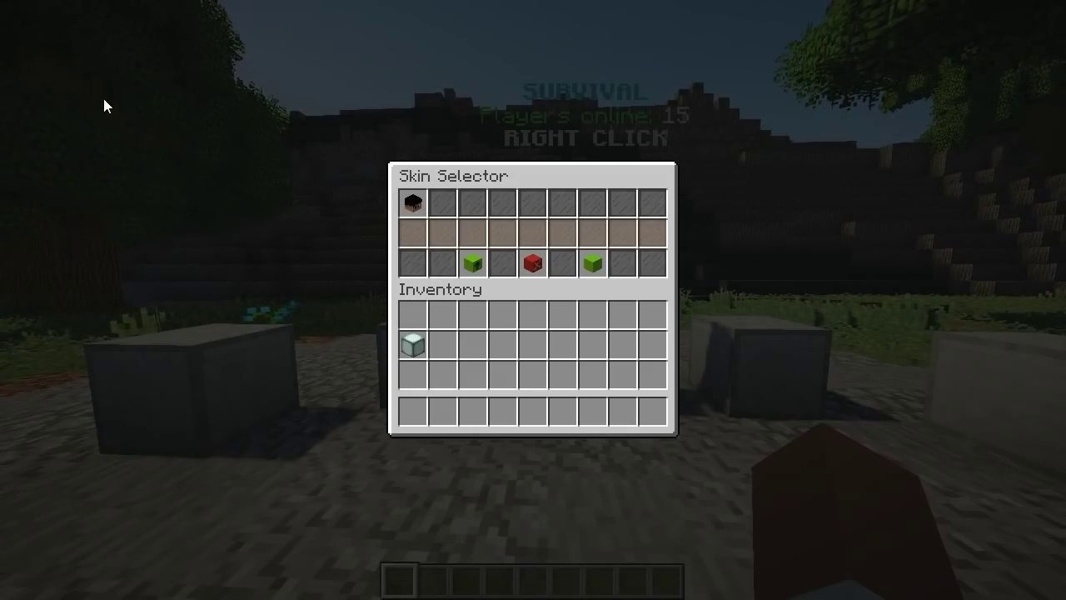
{"action": "left_click", "coordinate": [473, 267]}
{"action": "type", "text": "tT"}
{"action": "type", "text": "rue"}
{"action": "key", "text": "Return"}
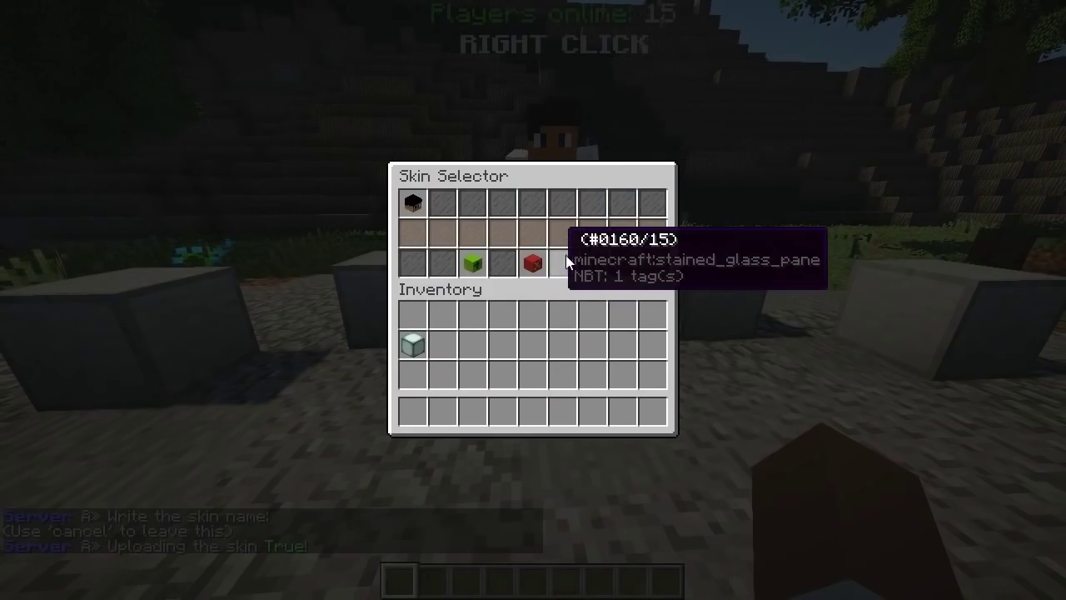
Select the uploaded True skin for the Survival NPC and disable its Mirror mode.
{"action": "left_click", "coordinate": [534, 264]}
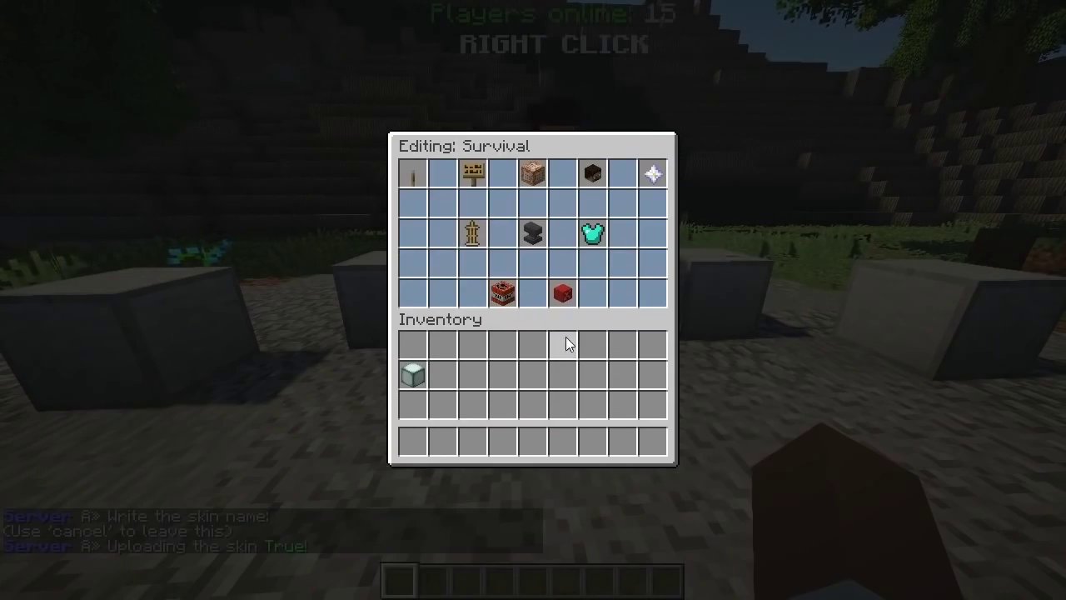
{"action": "left_click", "coordinate": [592, 169]}
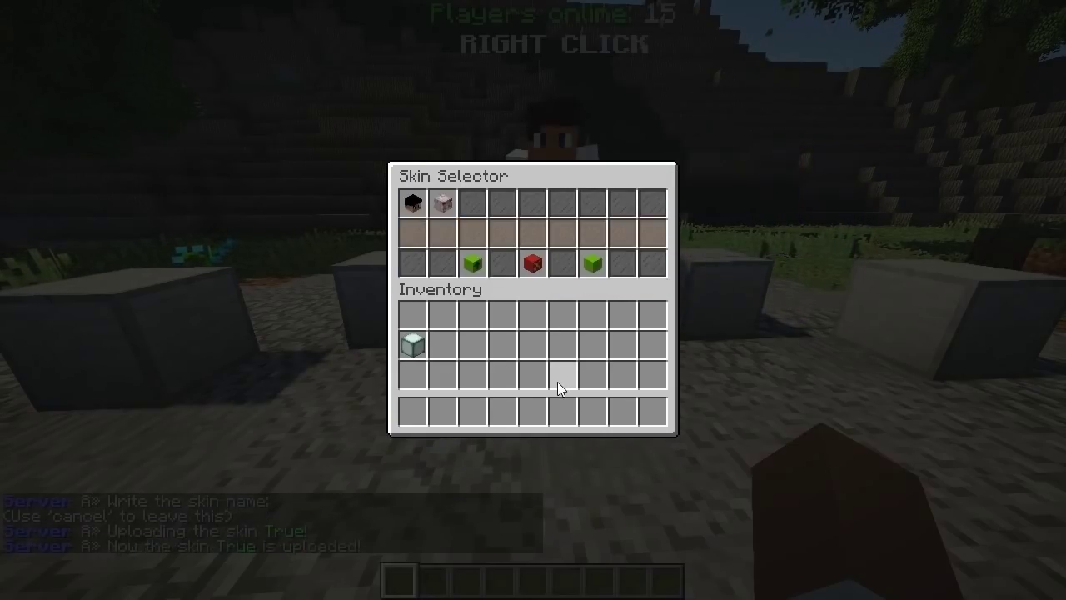
{"action": "left_click", "coordinate": [443, 203]}
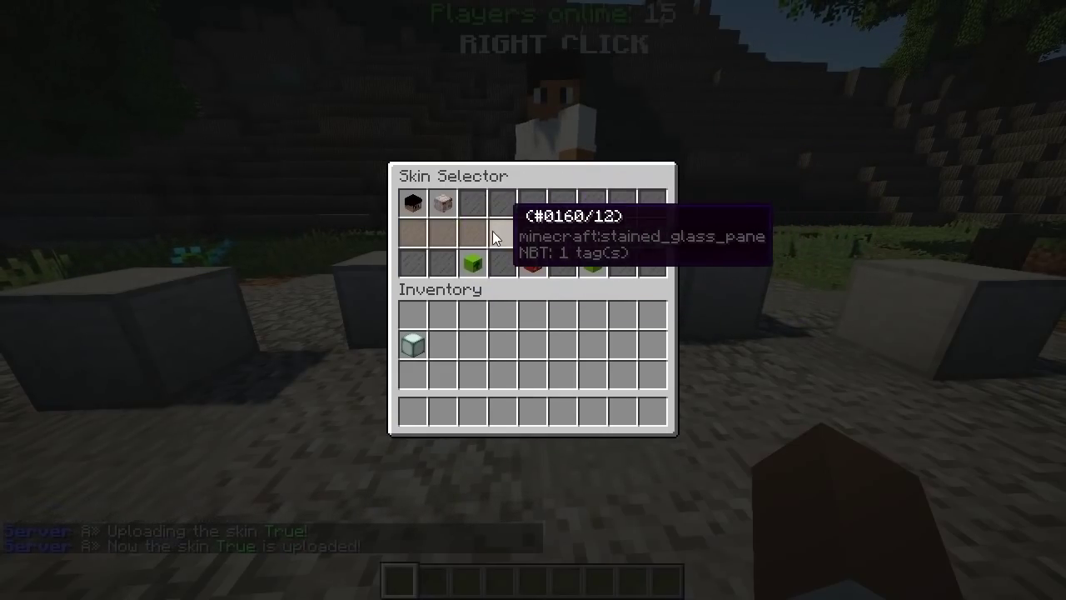
{"action": "left_click", "coordinate": [532, 264]}
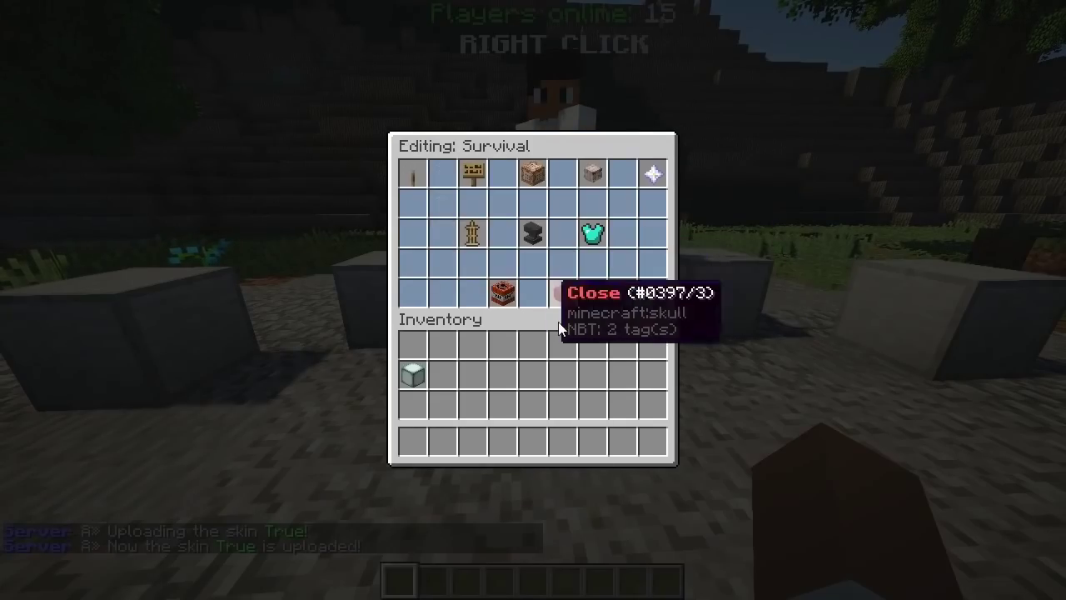
{"action": "left_click", "coordinate": [585, 177]}
{"action": "left_click", "coordinate": [602, 259]}
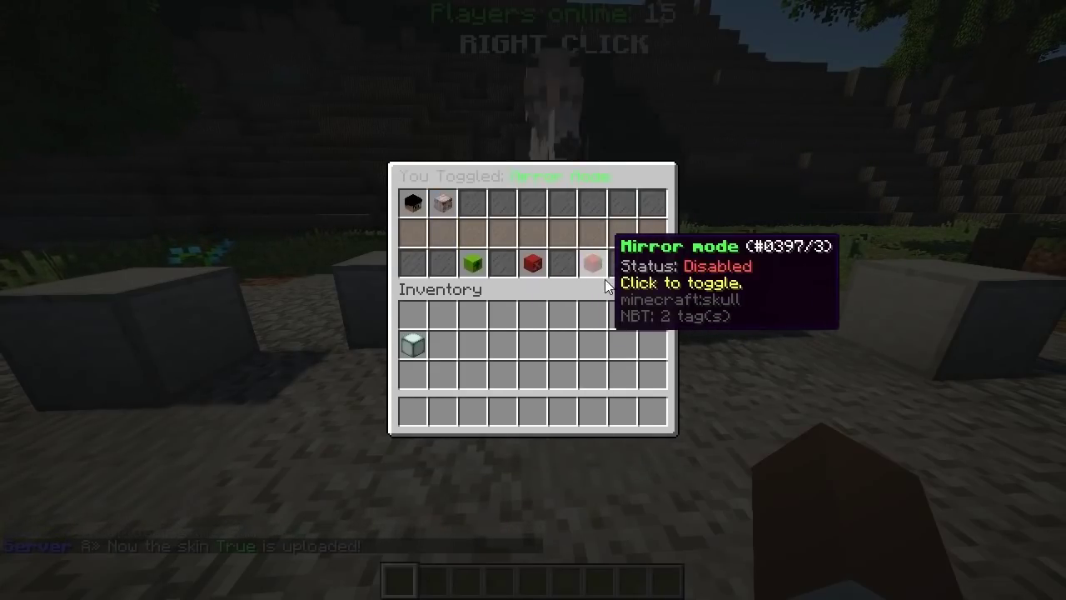
Move around the pedestals and inspect the Survival NPC's new skin from above and from both sides.
{"action": "key", "text": "Escape"}
{"action": "key", "text": "a"}
{"action": "key", "text": "space"}
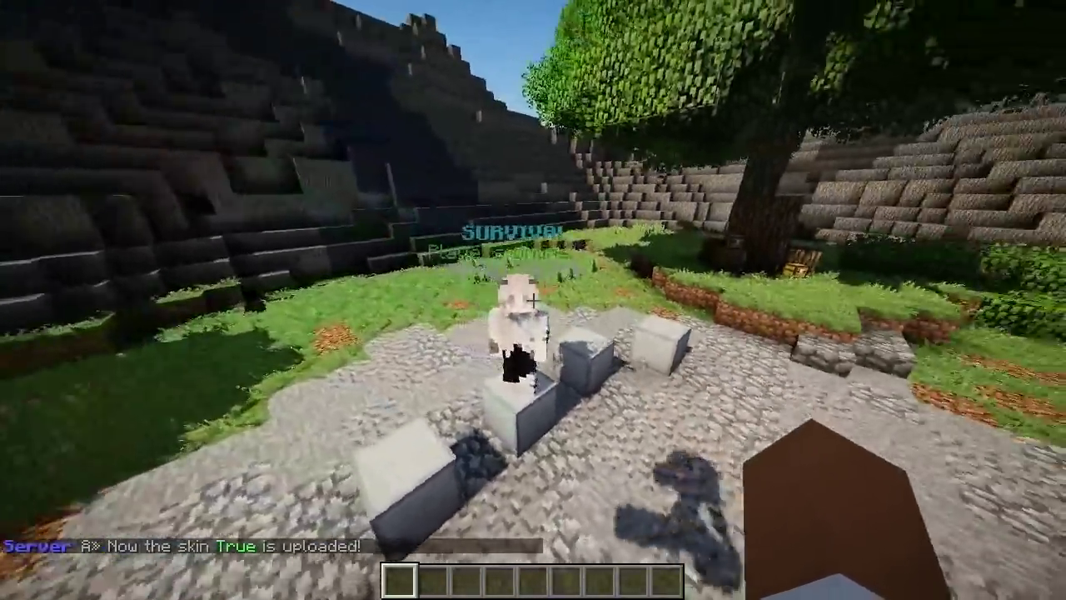
{"action": "key", "text": "w"}
{"action": "key", "text": "d"}
{"action": "key", "text": "d"}
{"action": "key", "text": "s"}
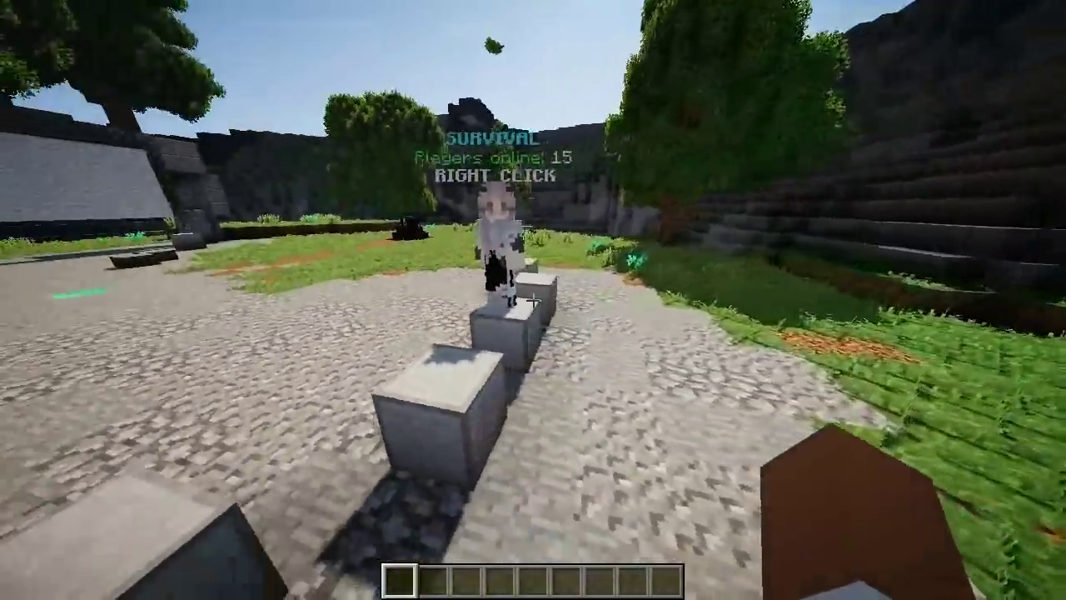
{"action": "key", "text": "a"}
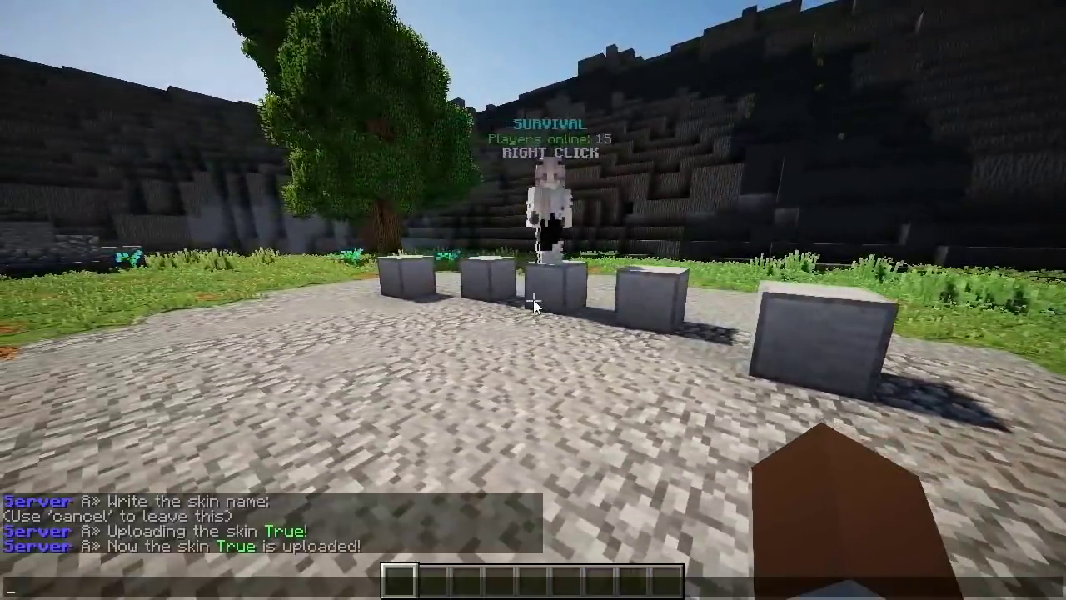
View the Survival NPC's default command in the command editor and interact with the NPC to test it.
{"action": "type", "text": "tTrue"}
{"action": "key", "text": "Up"}
{"action": "key", "text": "Return"}
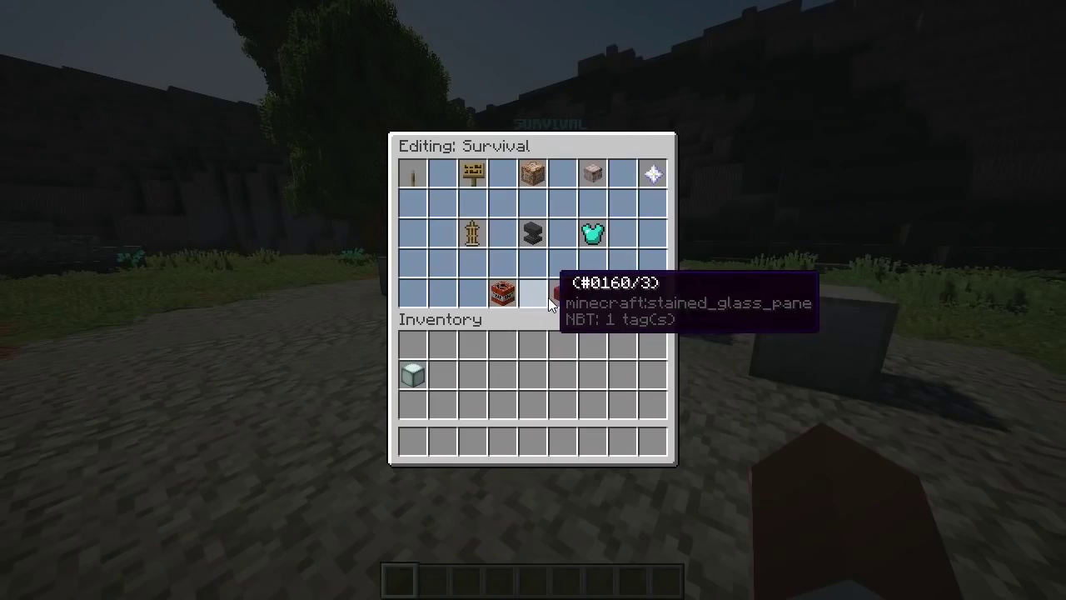
{"action": "left_click", "coordinate": [536, 240]}
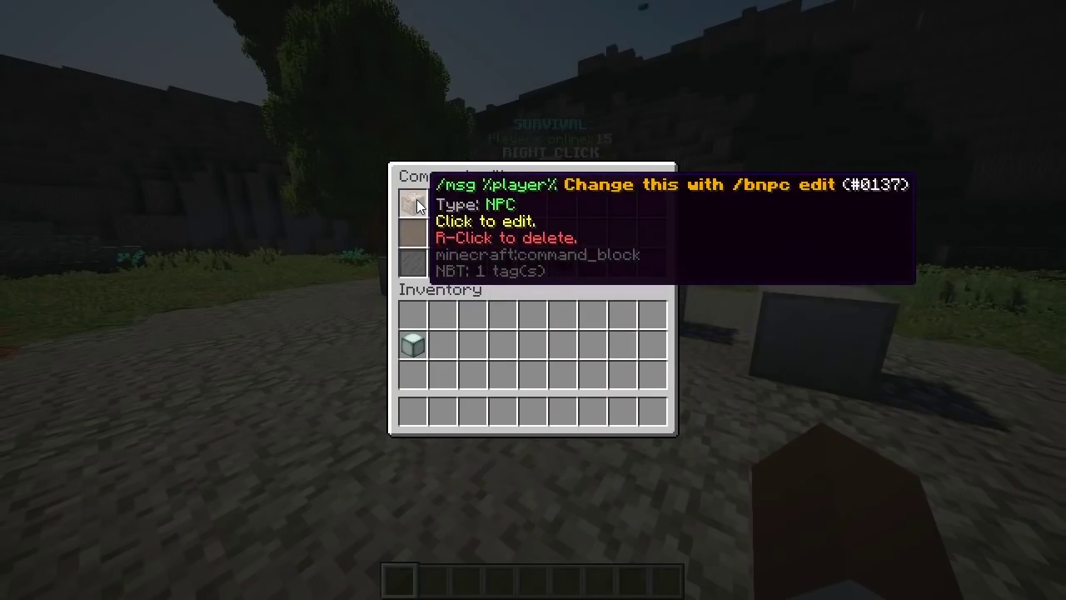
{"action": "key", "text": "Escape"}
{"action": "left_click", "coordinate": [551, 292]}
{"action": "key", "text": "w"}
{"action": "right_click", "coordinate": [533, 299]}
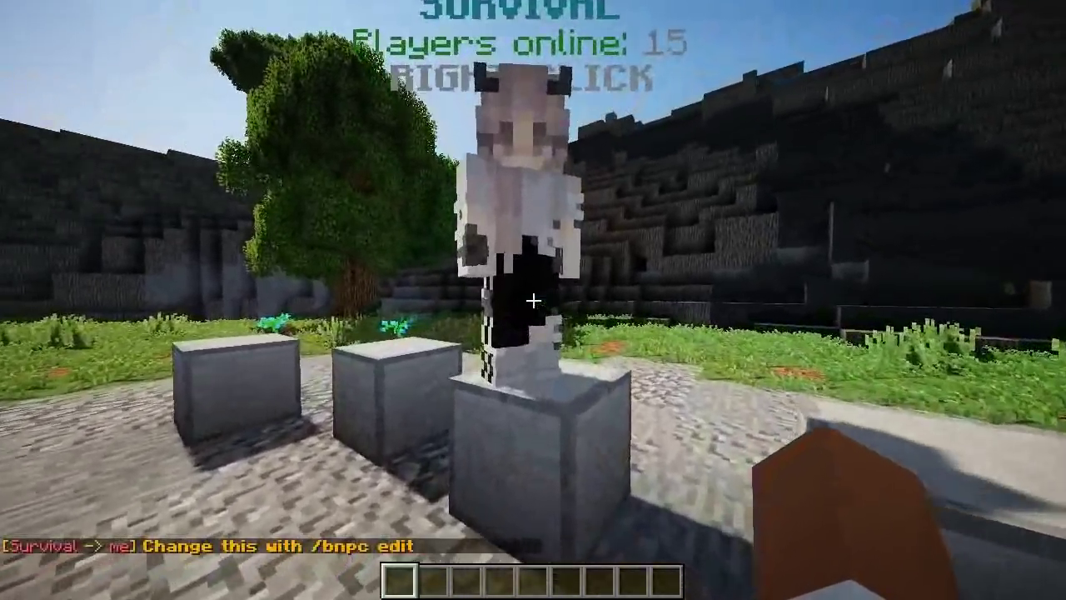
Reopen the Survival NPC's command editor and delete the default /msg %player% command.
{"action": "key", "text": "t"}
{"action": "key", "text": "Escape"}
{"action": "key", "text": "t"}
{"action": "key", "text": "Up"}
{"action": "key", "text": "Return"}
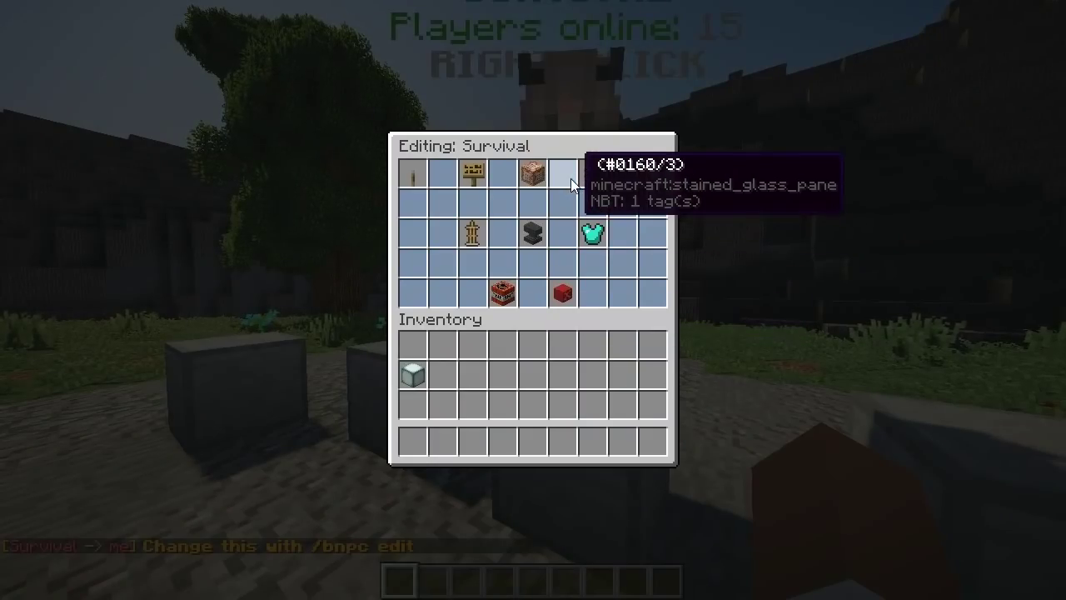
{"action": "left_click", "coordinate": [533, 235]}
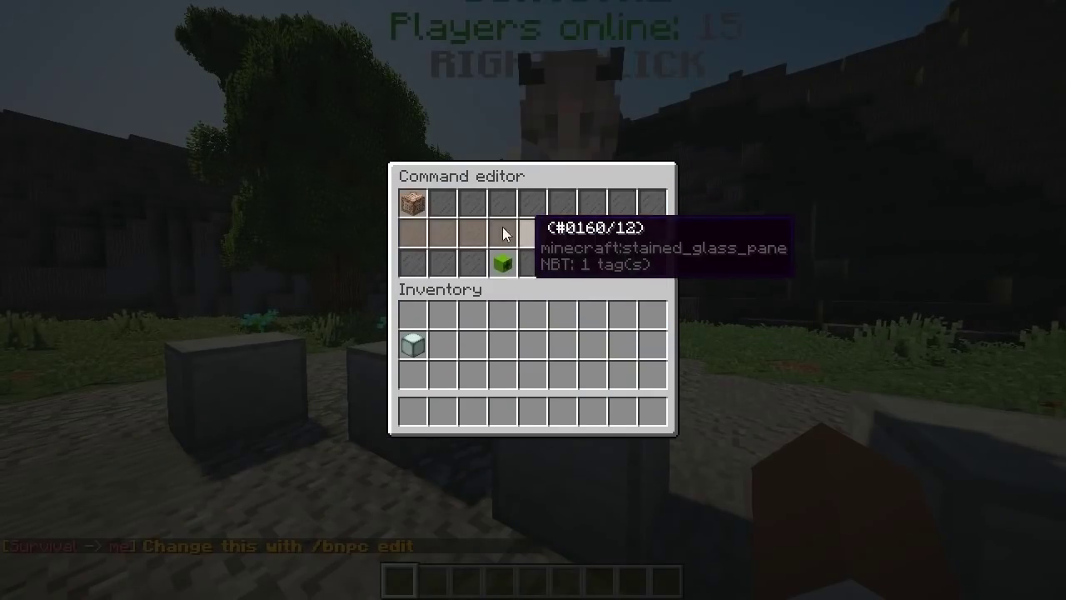
{"action": "left_click", "coordinate": [419, 210]}
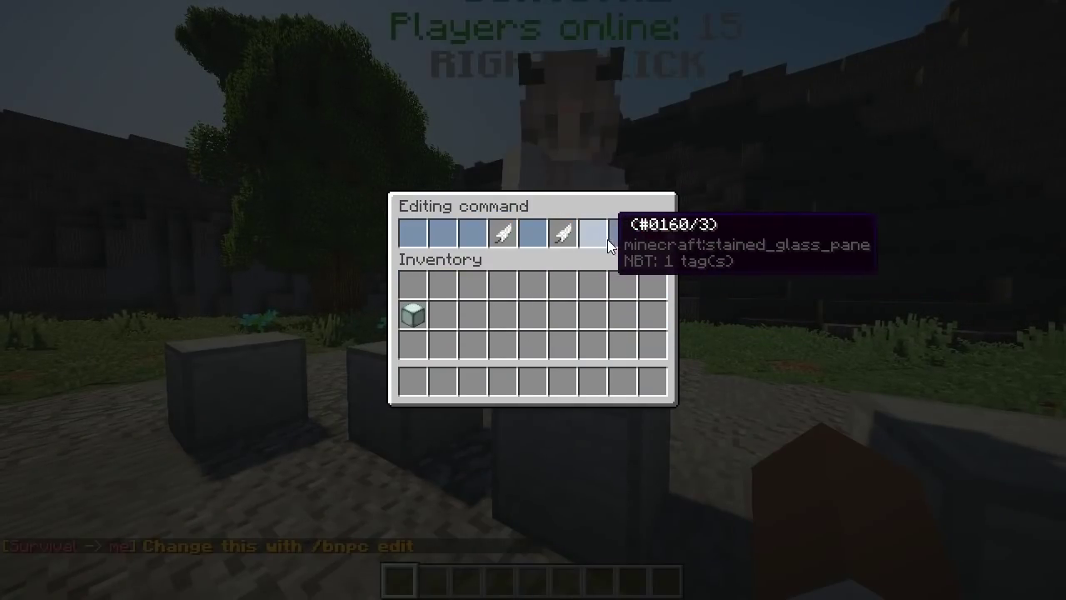
{"action": "left_click", "coordinate": [646, 237]}
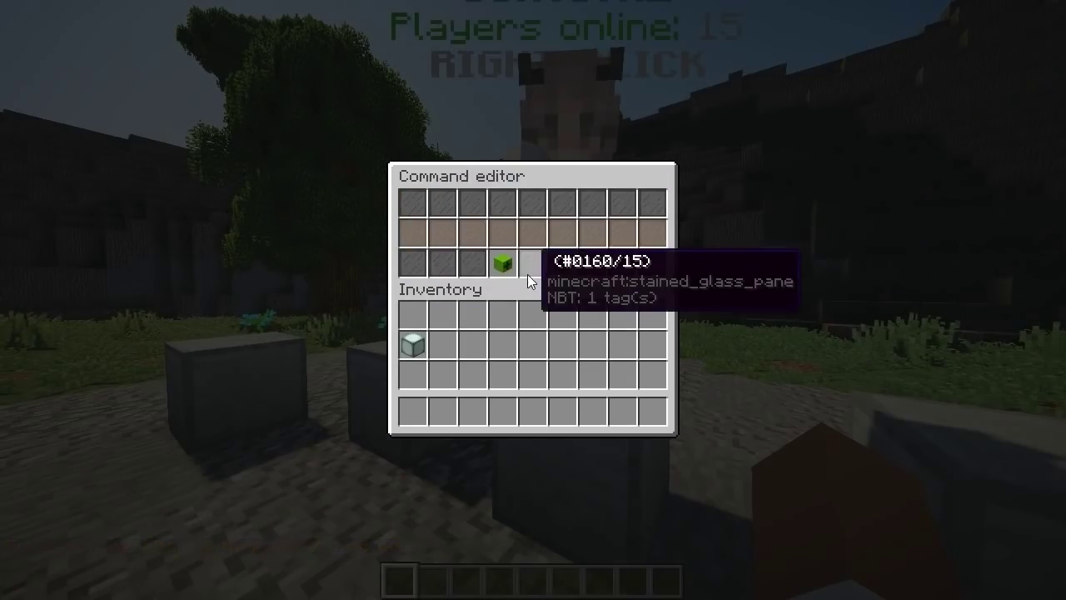
Add the command gm 1 to the Survival NPC and set its type to PLAYER.
{"action": "left_click", "coordinate": [505, 270]}
{"action": "key", "text": "t"}
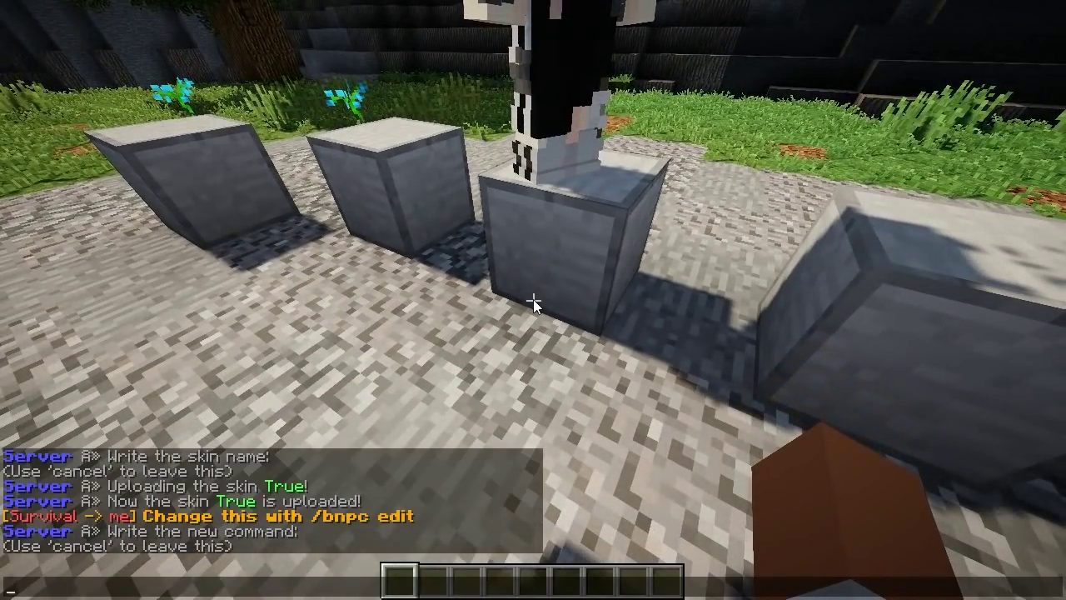
{"action": "type", "text": "gm 1"}
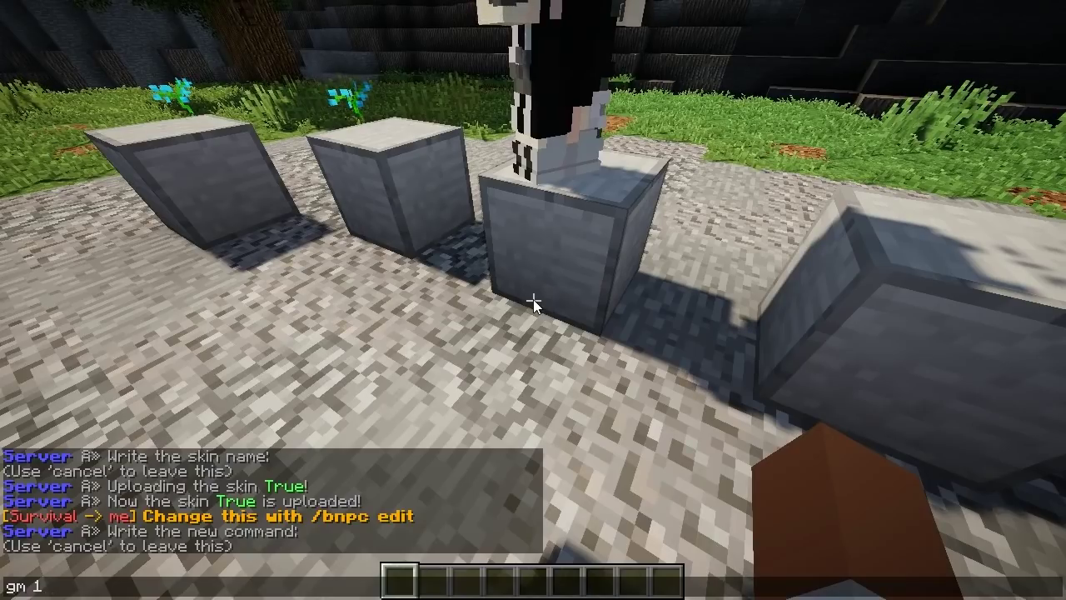
{"action": "key", "text": "Return"}
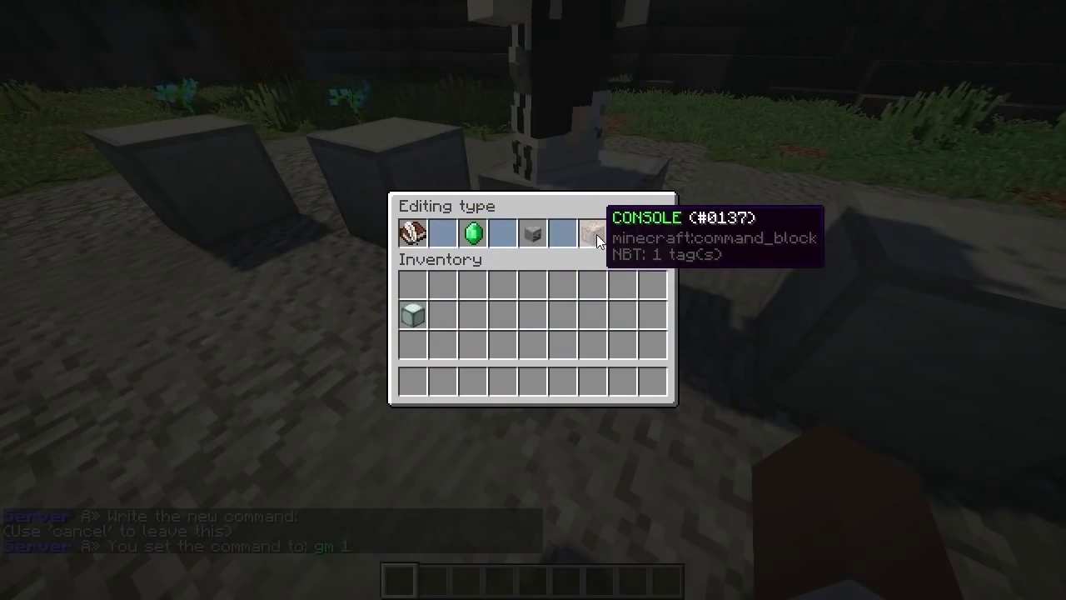
{"action": "left_click", "coordinate": [530, 230]}
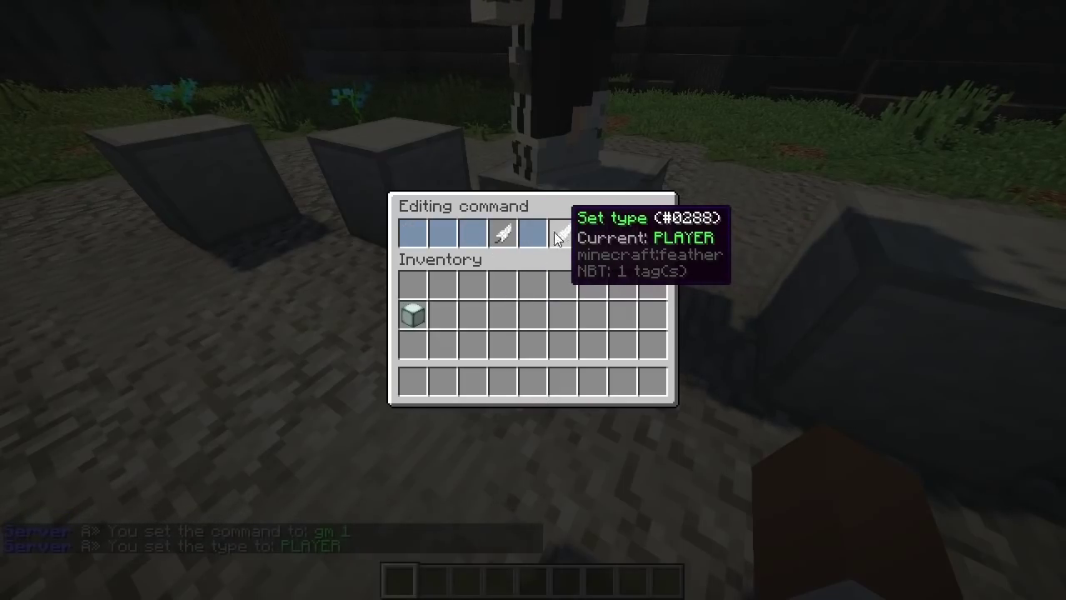
{"action": "left_click", "coordinate": [640, 234]}
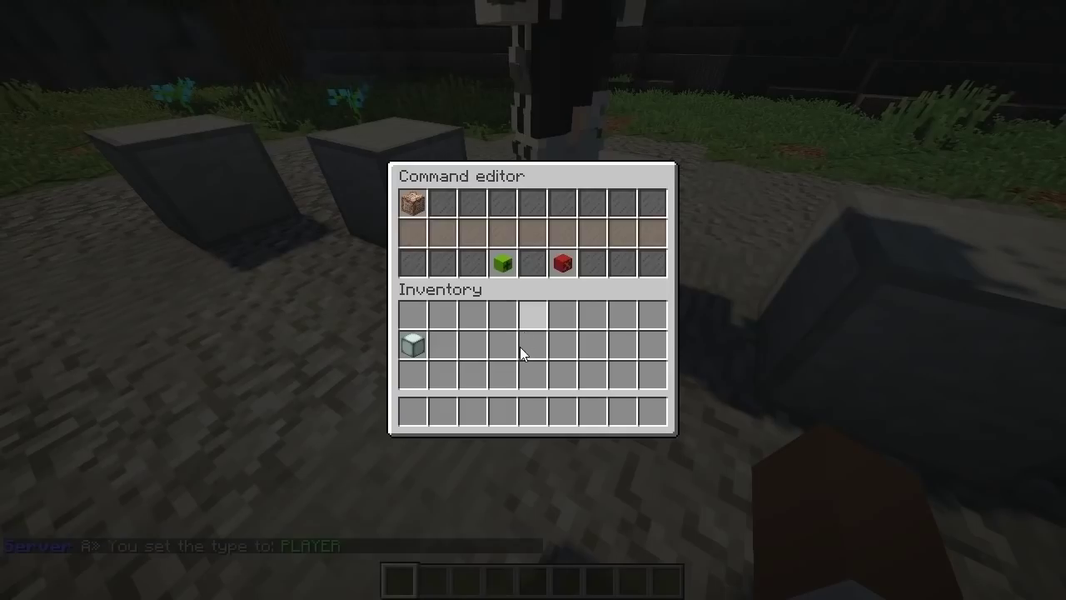
Add a second command, tp ~ 150 ~, to the Survival NPC, set its type to PLAYER and close the editor.
{"action": "left_click", "coordinate": [486, 267]}
{"action": "key", "text": "t"}
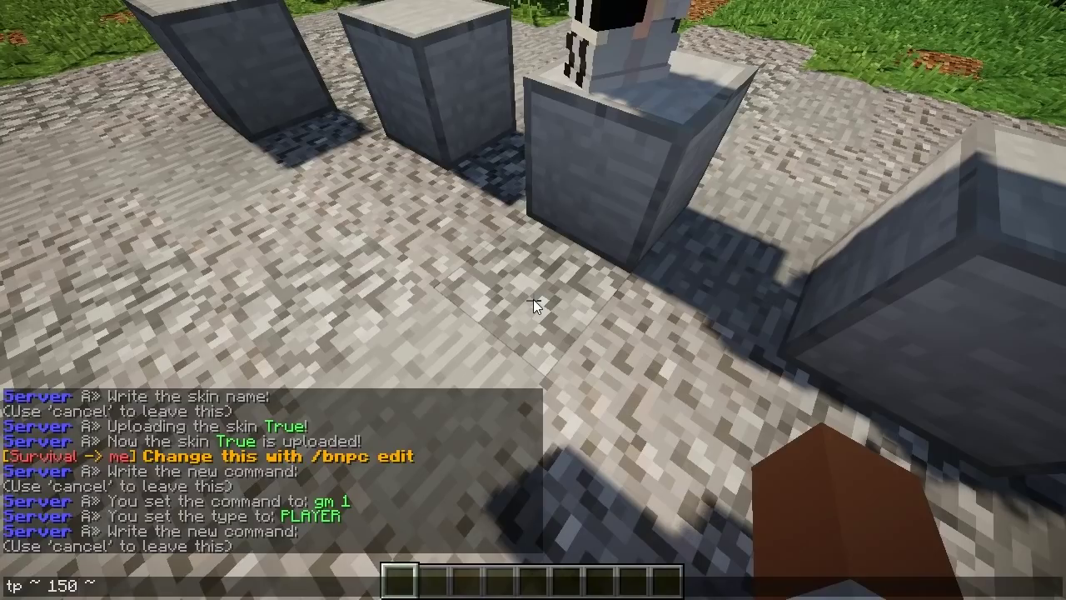
{"action": "key", "text": "Return"}
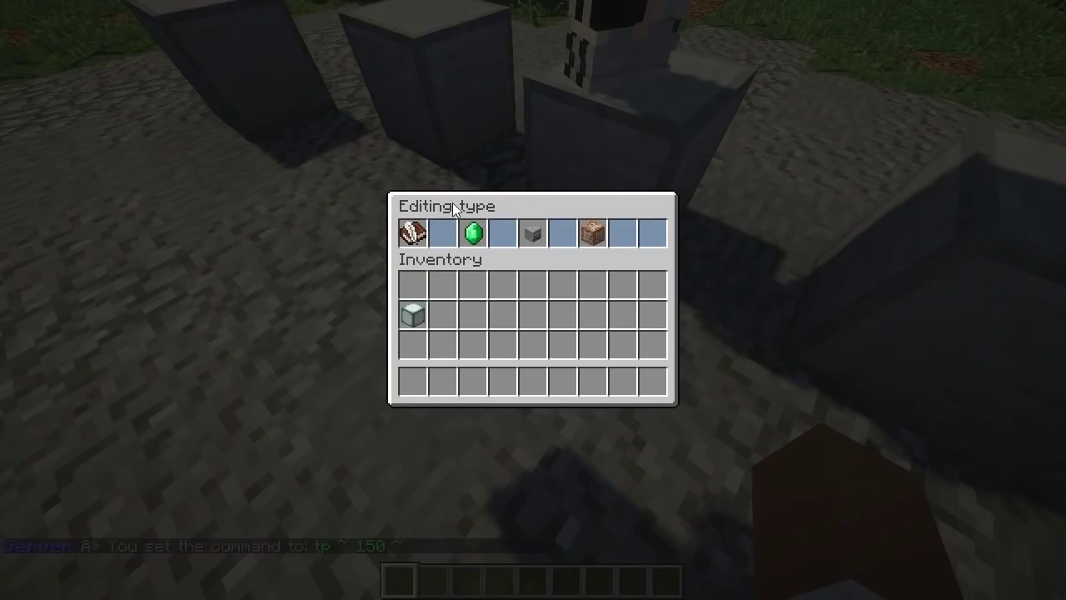
{"action": "left_click", "coordinate": [539, 230]}
{"action": "key", "text": "Escape"}
{"action": "key", "text": "Escape"}
{"action": "key", "text": "Escape"}
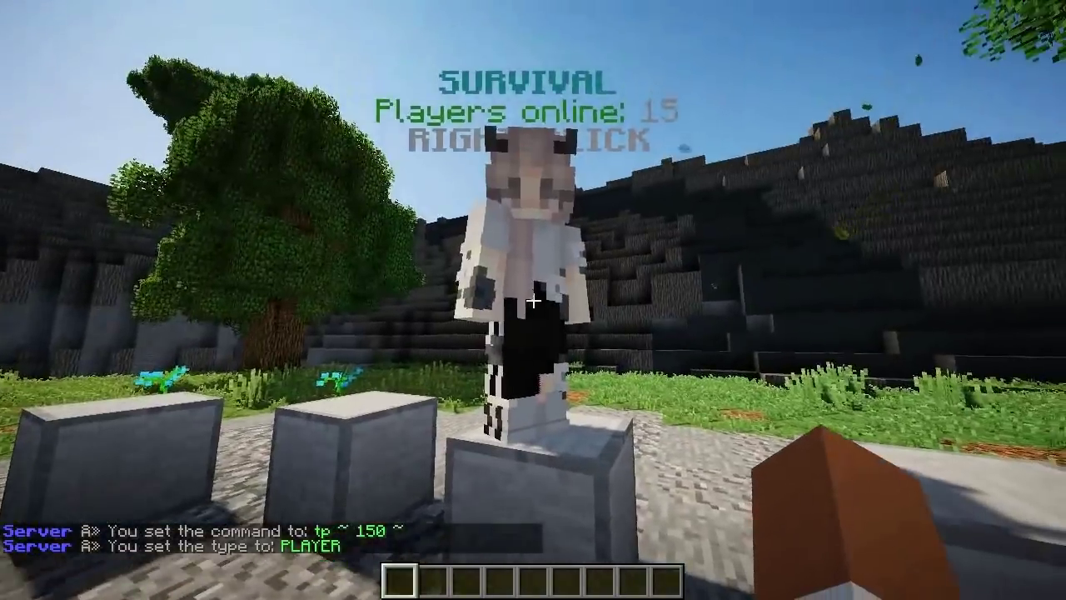
Test the Survival NPC's commands, switch the player back with /gamemode 0, and interact with the NPC again.
{"action": "right_click", "coordinate": [533, 300]}
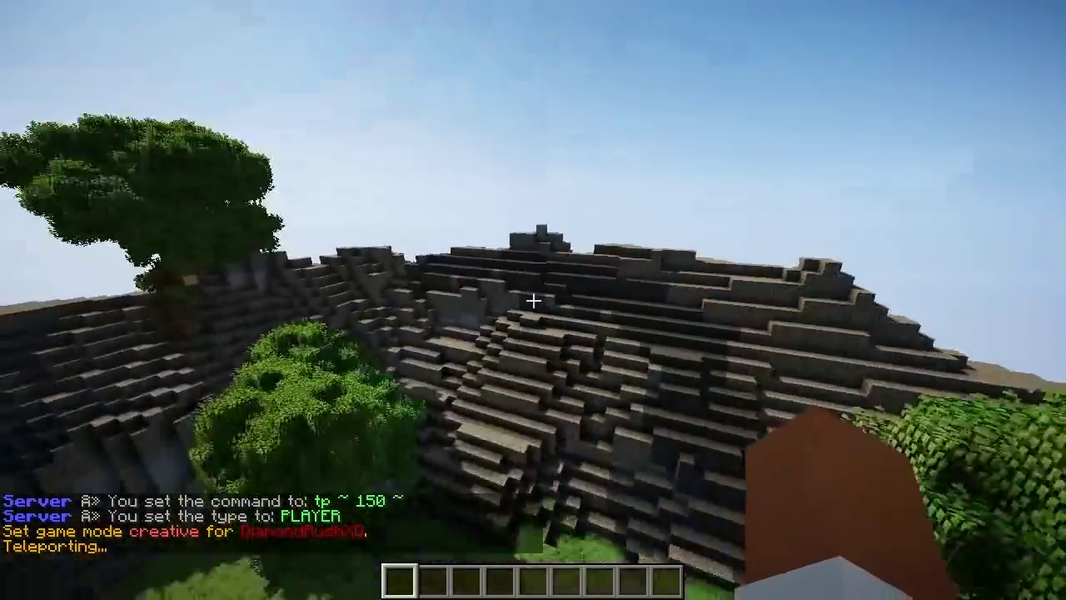
{"action": "type", "text": "/ga"}
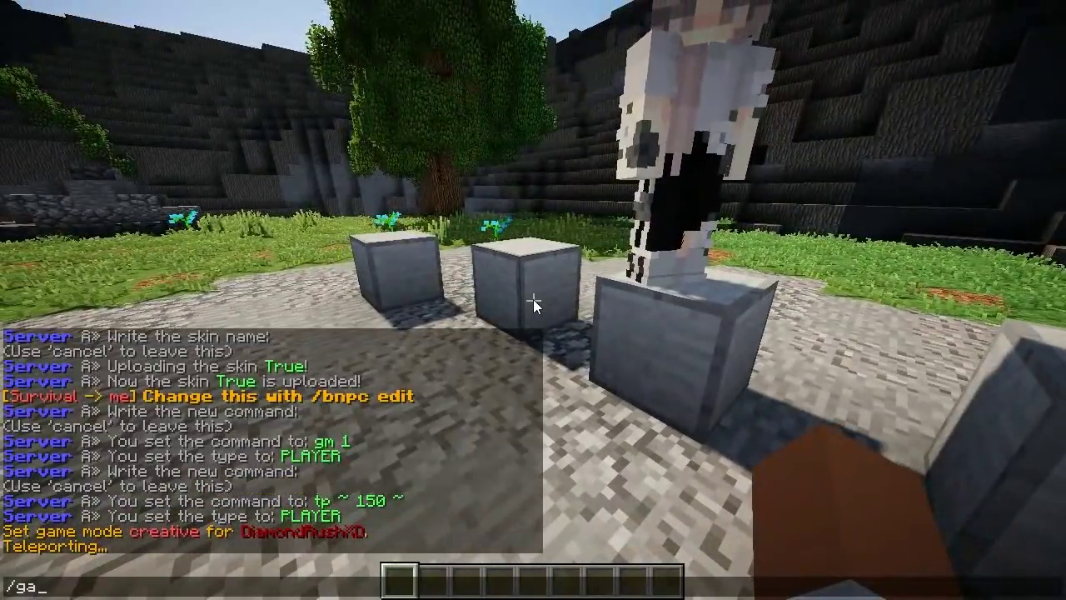
{"action": "type", "text": "memode 0"}
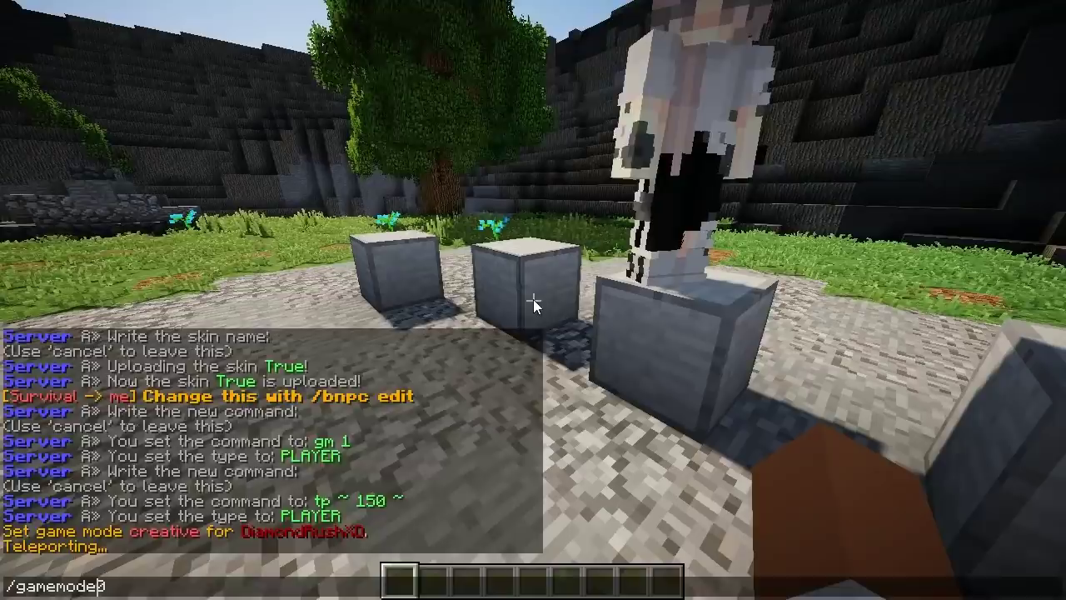
{"action": "key", "text": "Return"}
{"action": "right_click", "coordinate": [534, 300]}
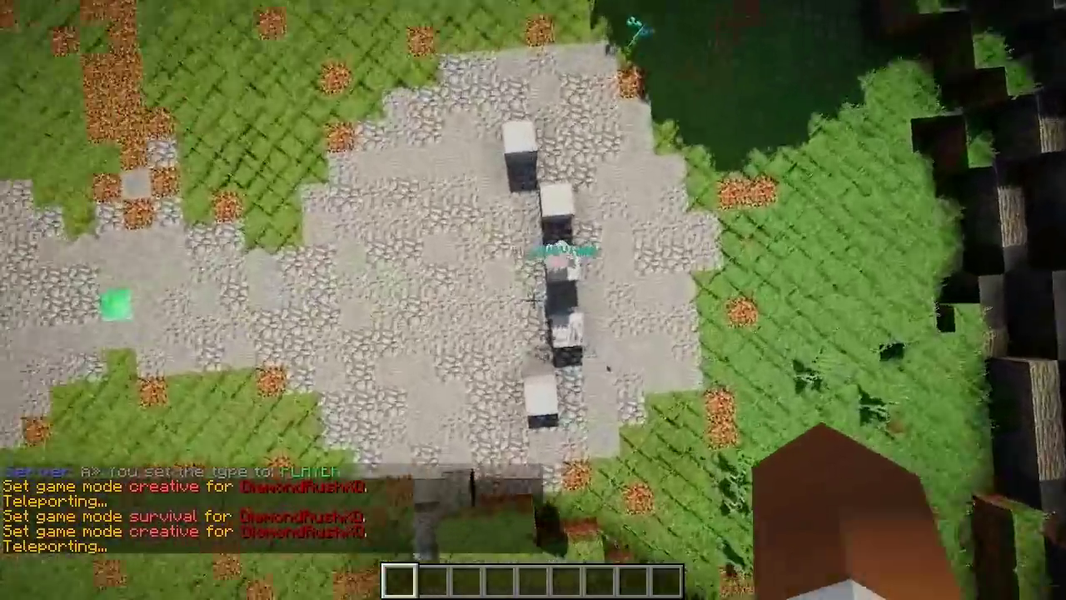
Walk through the lobby back to the pedestals and trigger the Survival NPC's commands once more.
{"action": "key", "text": "w"}
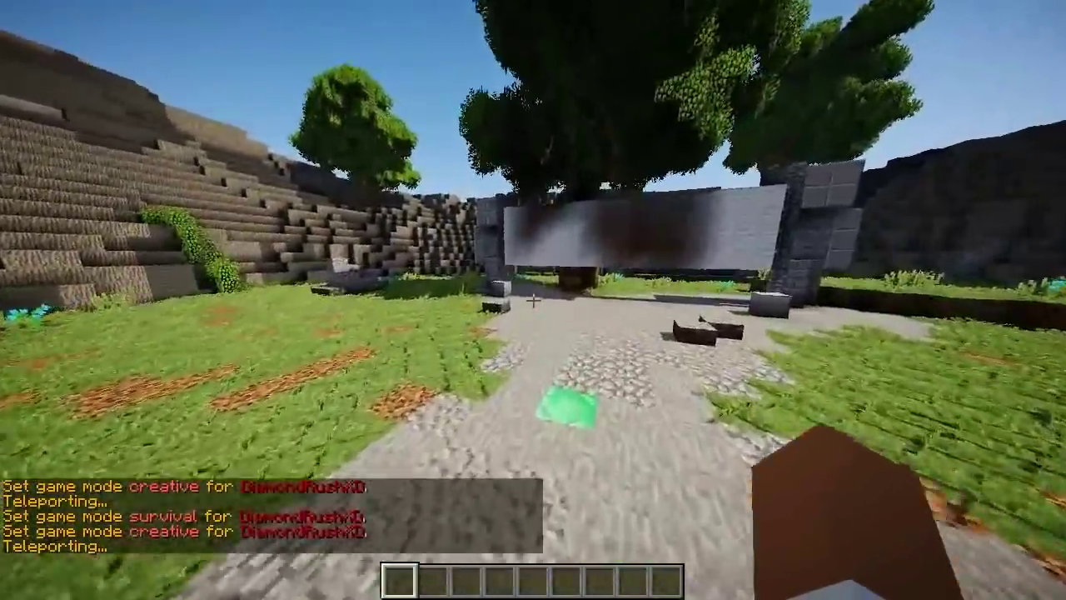
{"action": "key", "text": "w"}
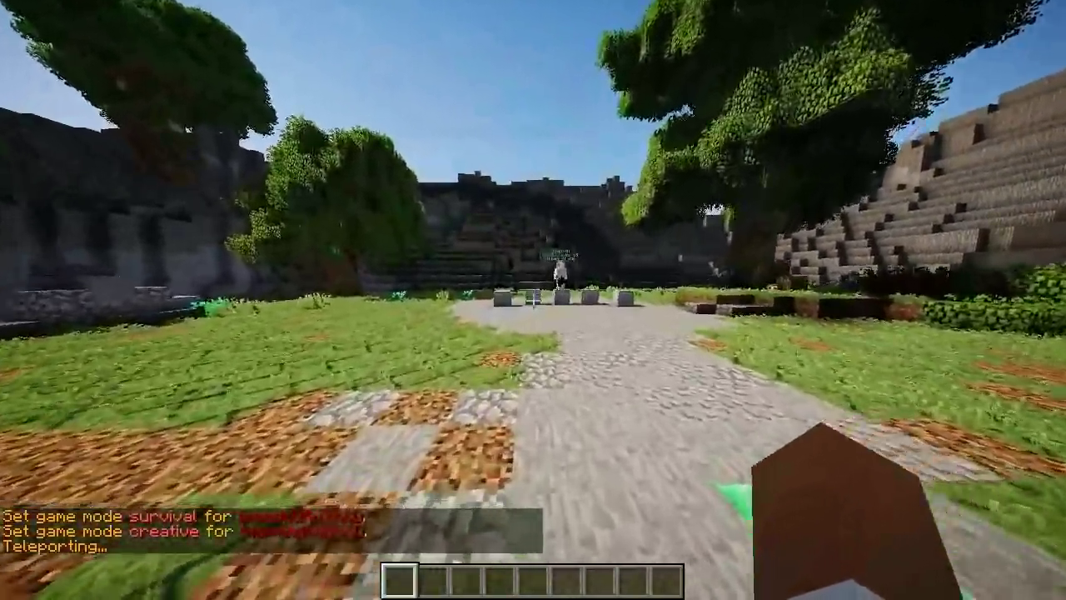
{"action": "key", "text": "w"}
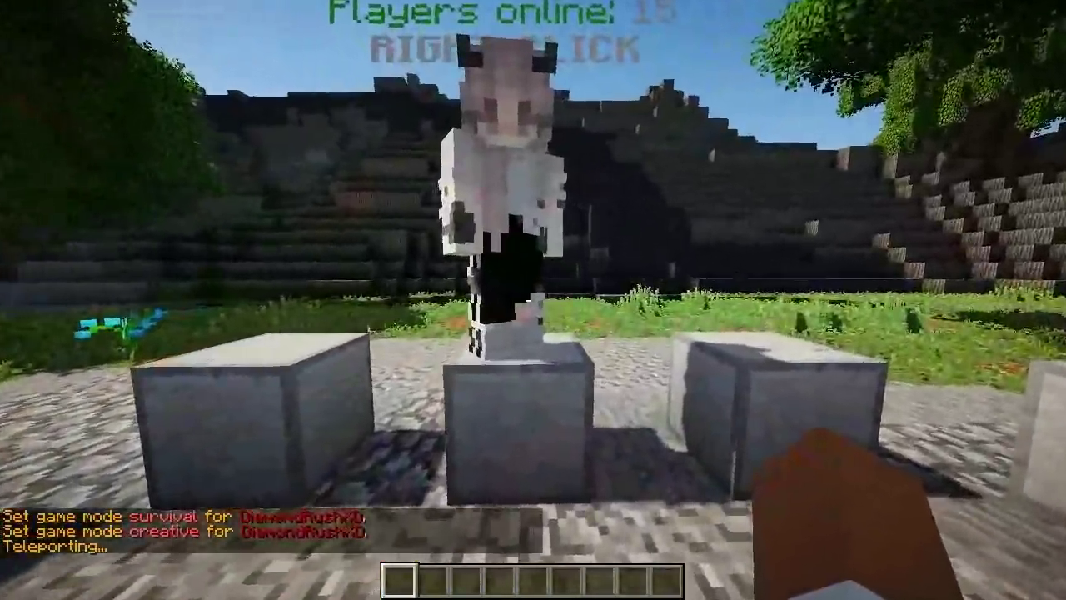
{"action": "right_click", "coordinate": [533, 300]}
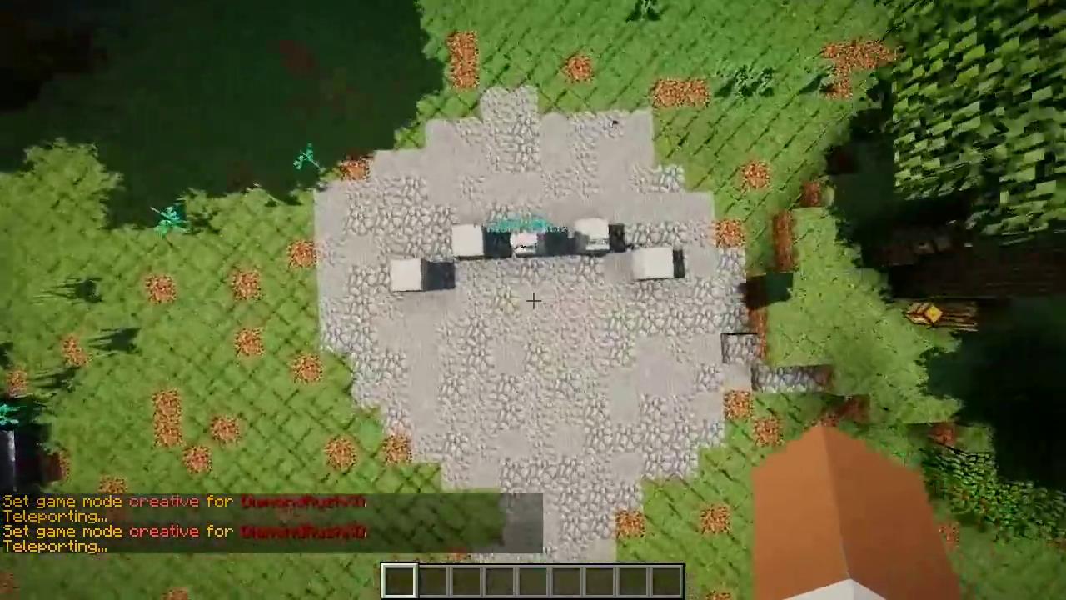
{"action": "key", "text": "t"}
{"action": "key", "text": "Up"}
{"action": "key", "text": "Up"}
{"action": "key", "text": "Up"}
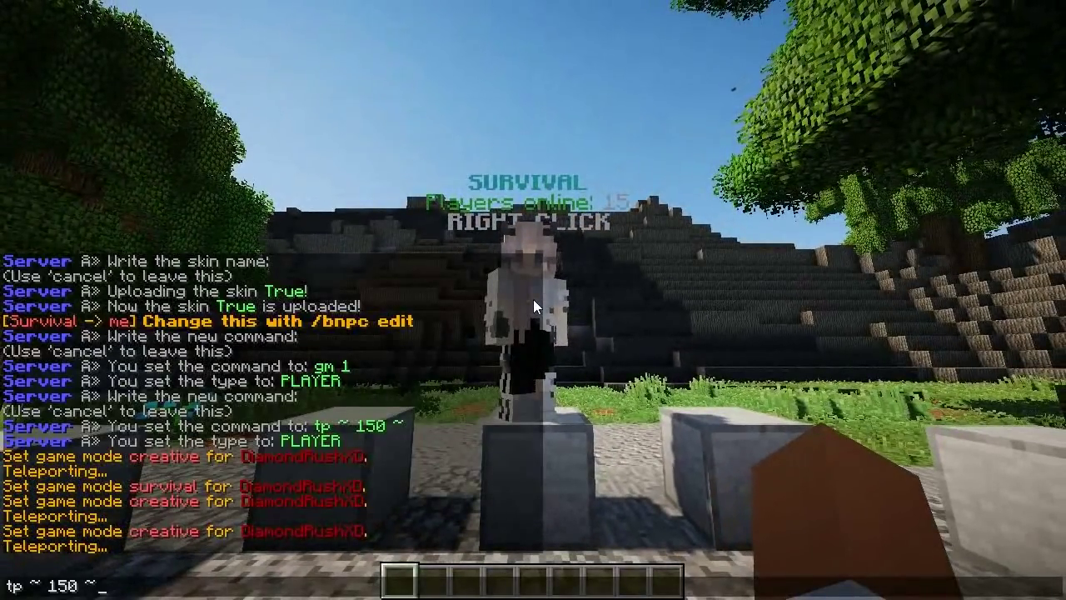
{"action": "key", "text": "Escape"}
Put a bow and a pair of diamond boots from the Combat category into the hotbar.
{"action": "key", "text": "e"}
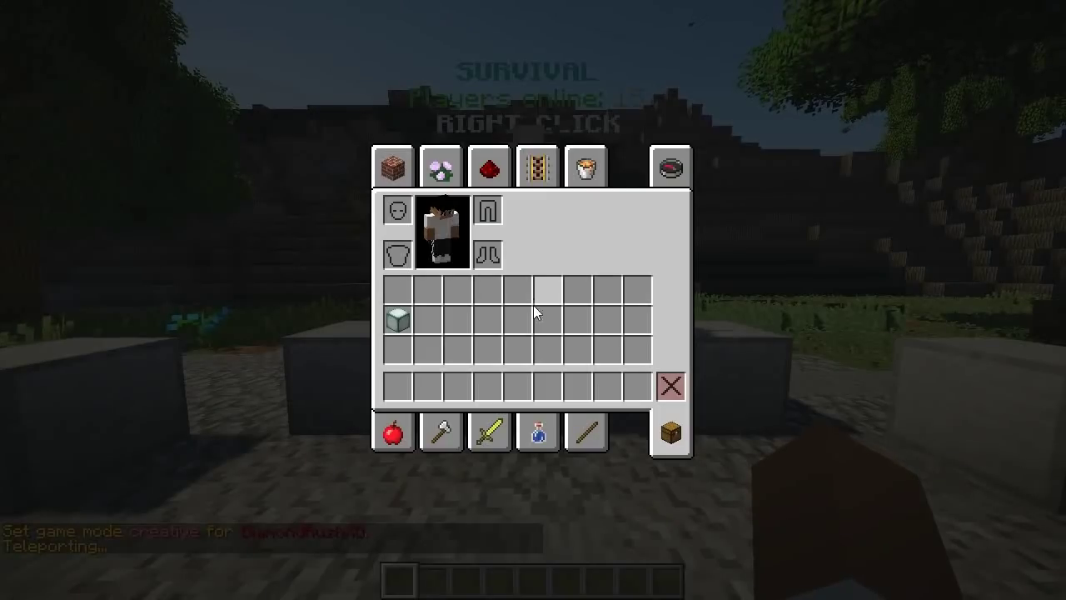
{"action": "left_click", "coordinate": [507, 434]}
{"action": "left_click", "coordinate": [487, 290]}
{"action": "left_click", "coordinate": [461, 386]}
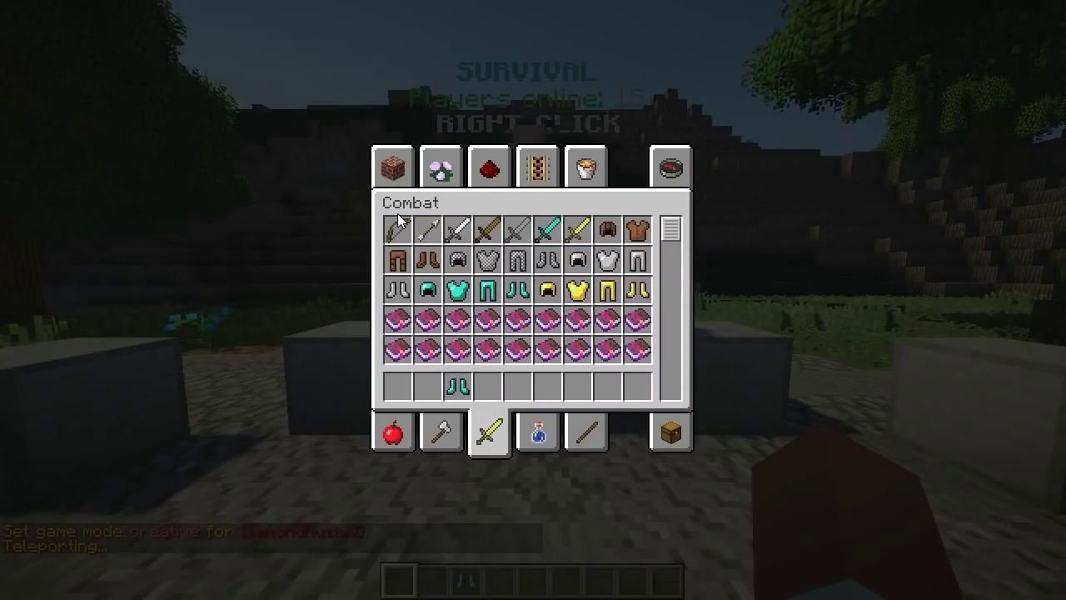
{"action": "left_click", "coordinate": [427, 389]}
{"action": "key", "text": "e"}
Open the Survival NPC's equipment editor and equip it with the bow in hand and the diamond boots.
{"action": "key", "text": "w"}
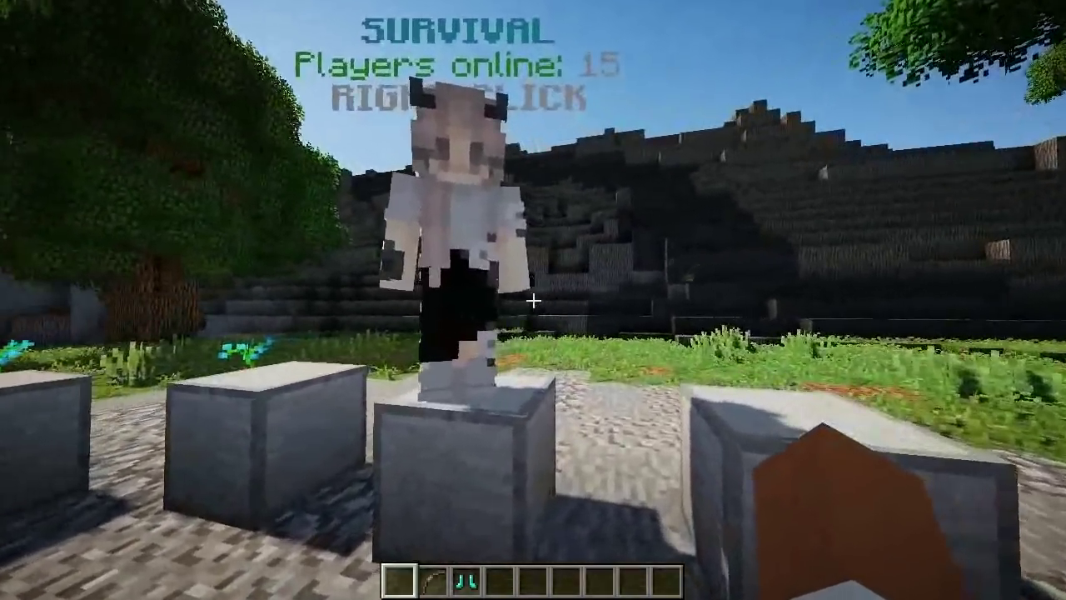
{"action": "key", "text": "t"}
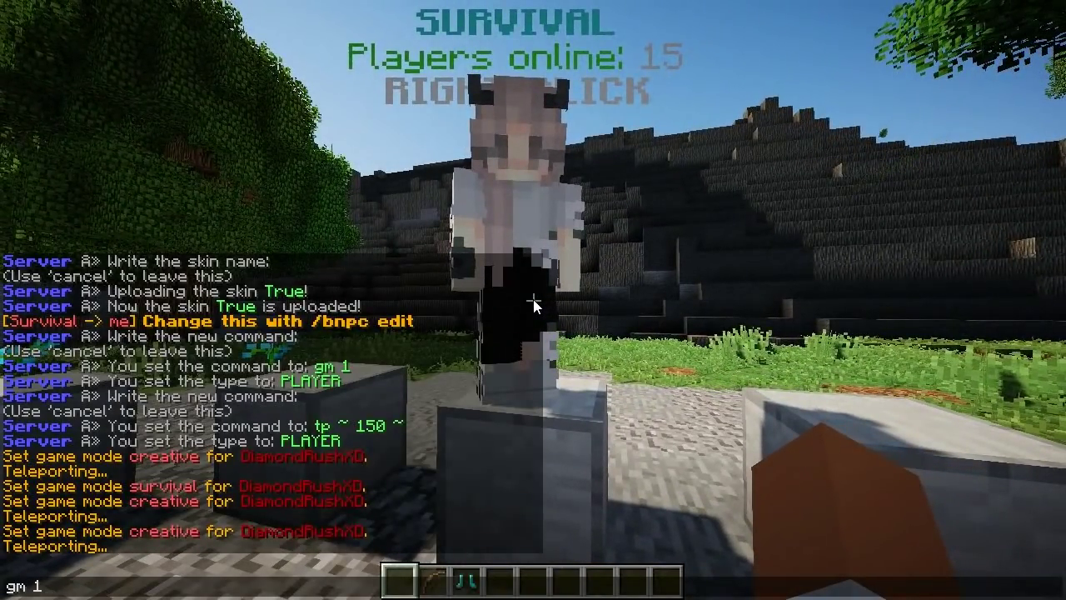
{"action": "key", "text": "Return"}
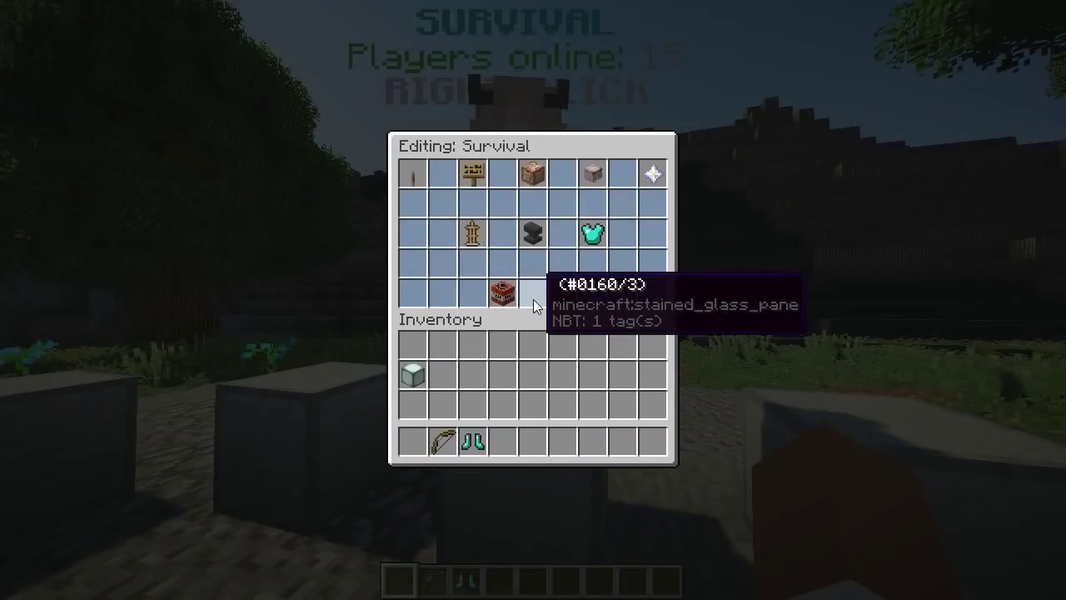
{"action": "left_click", "coordinate": [600, 233]}
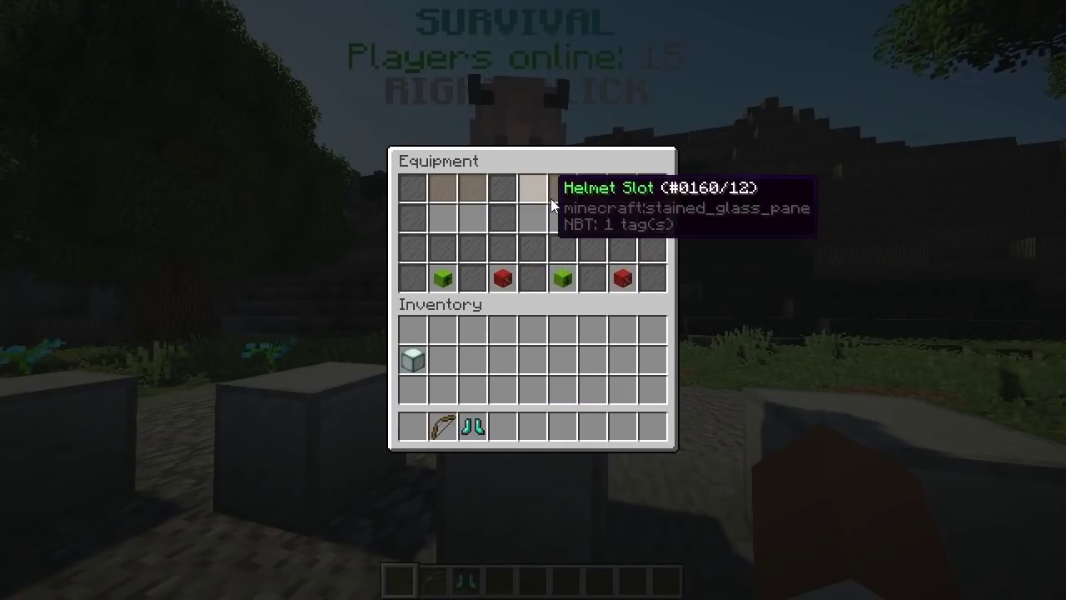
{"action": "left_click", "coordinate": [472, 426]}
{"action": "left_click", "coordinate": [605, 248]}
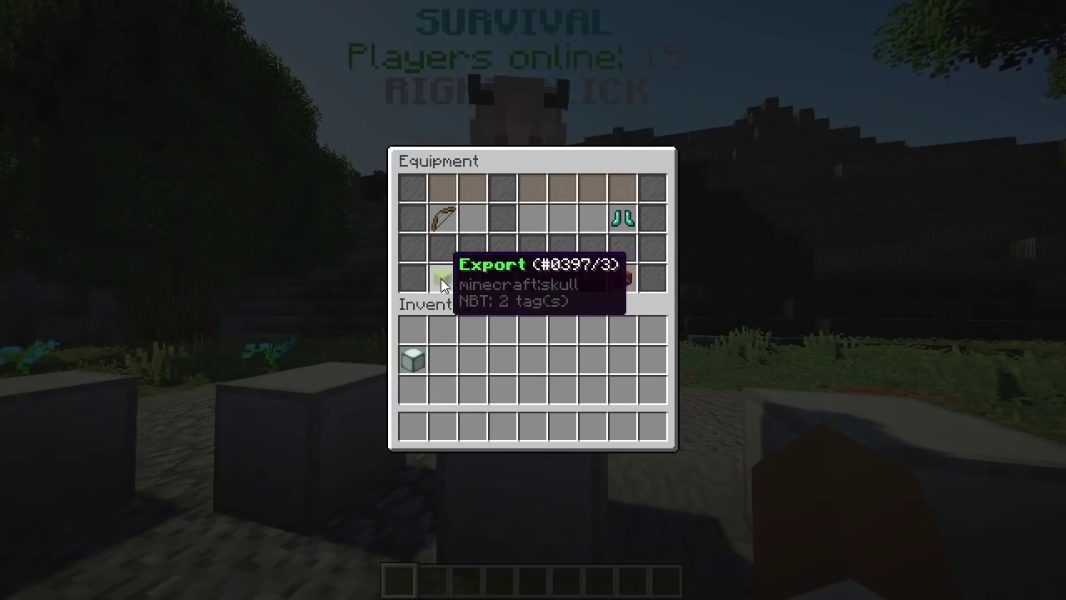
{"action": "left_click", "coordinate": [621, 277]}
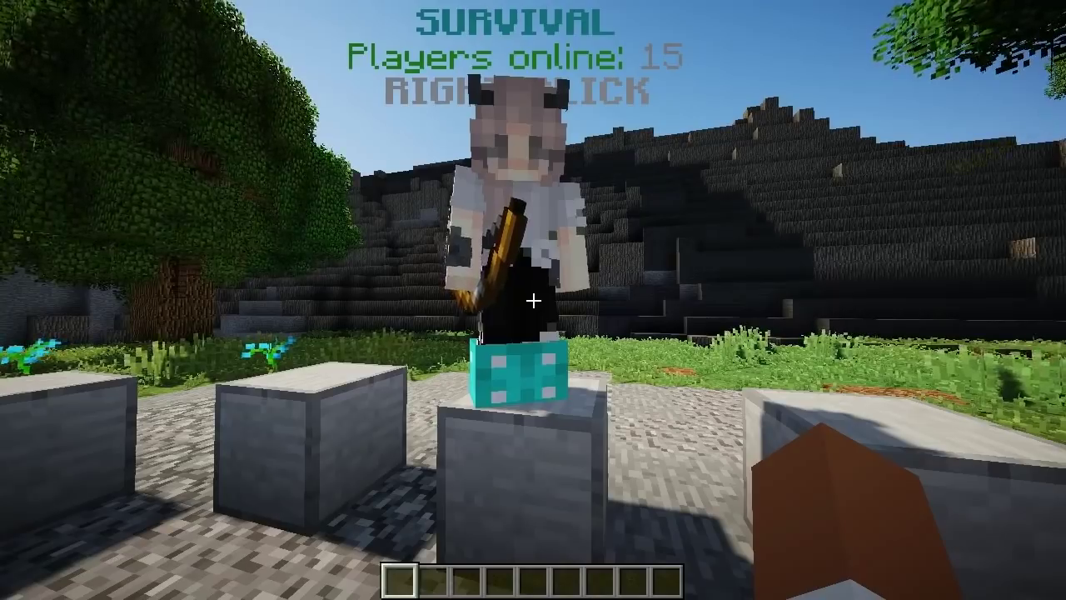
Move around the Survival NPC and inspect its equipped bow and boots from the front, behind and the side.
{"action": "key", "text": "s"}
{"action": "key", "text": "space"}
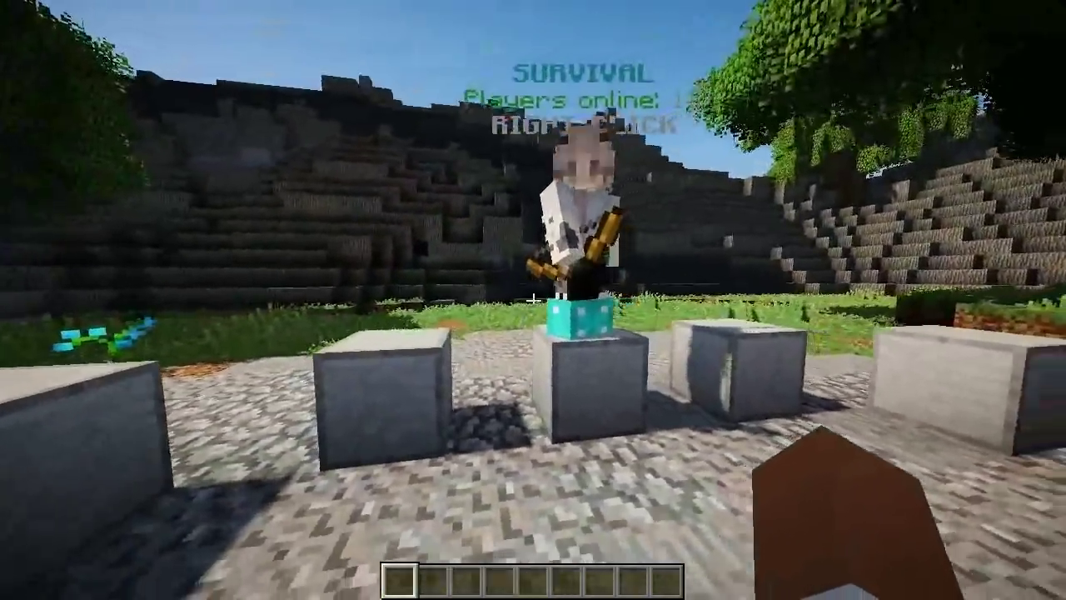
{"action": "key", "text": "t"}
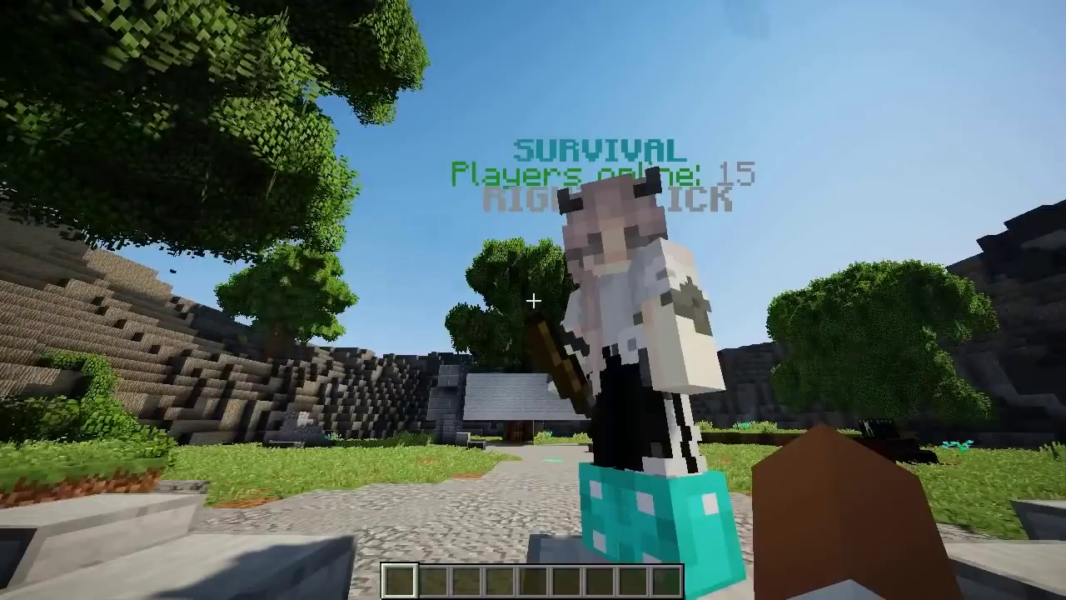
{"action": "key", "text": "s"}
{"action": "key", "text": "s"}
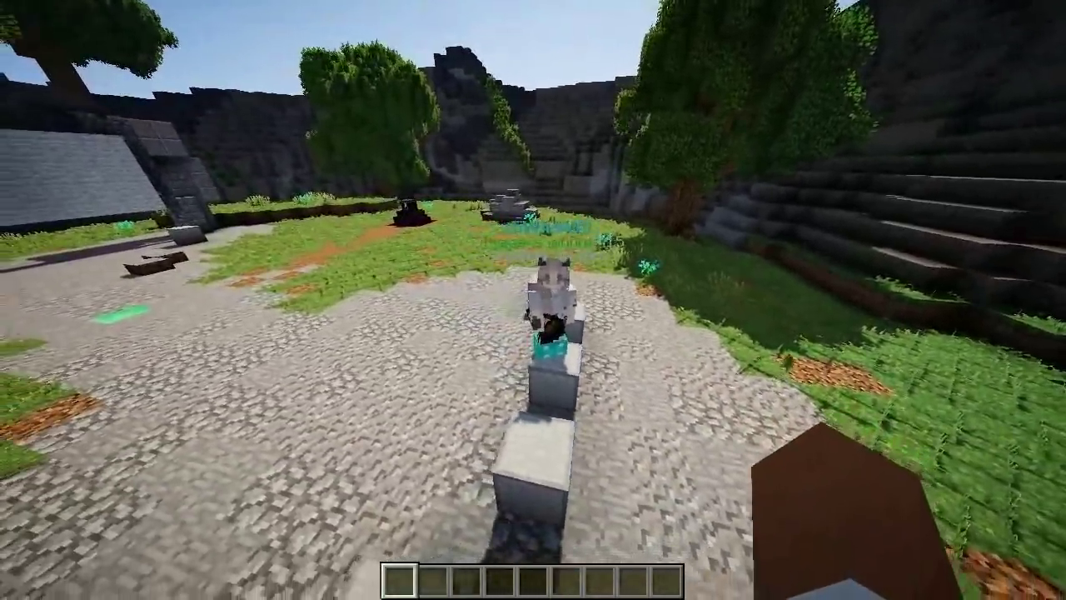
{"action": "key", "text": "a"}
{"action": "key", "text": "s"}
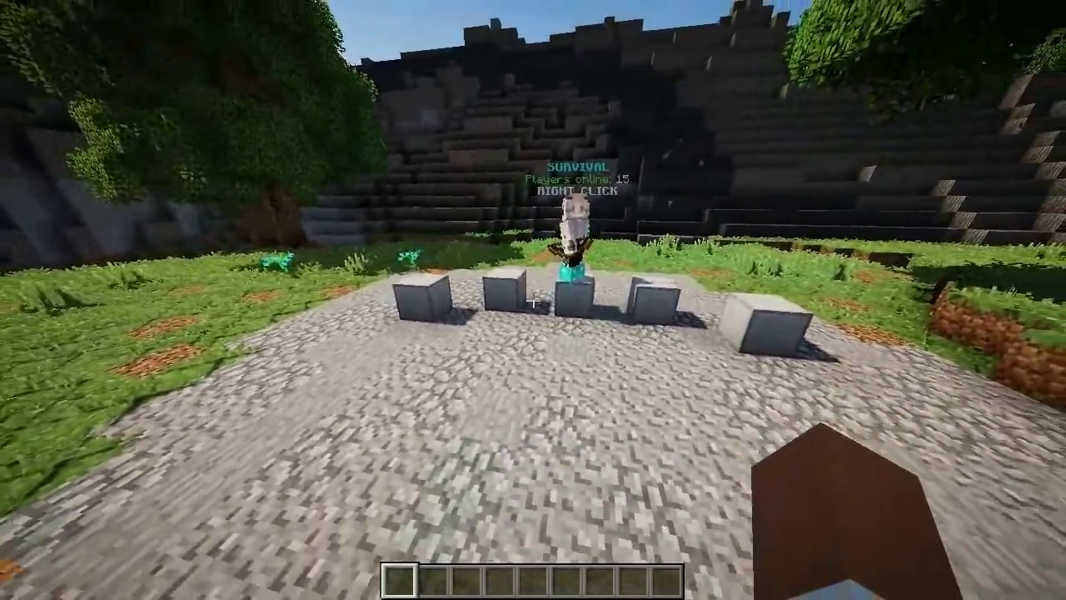
Teleport to the Survival NPC's location with /bnpc teleportto.
{"action": "key", "text": "slash"}
{"action": "type", "text": "bnpc teleportto"}
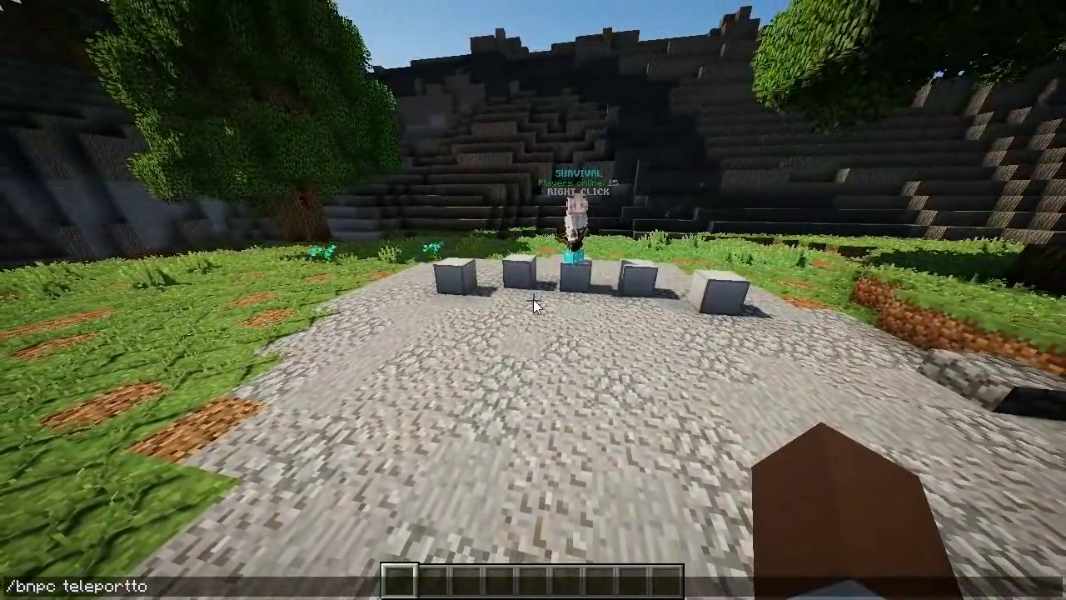
{"action": "key", "text": "Return"}
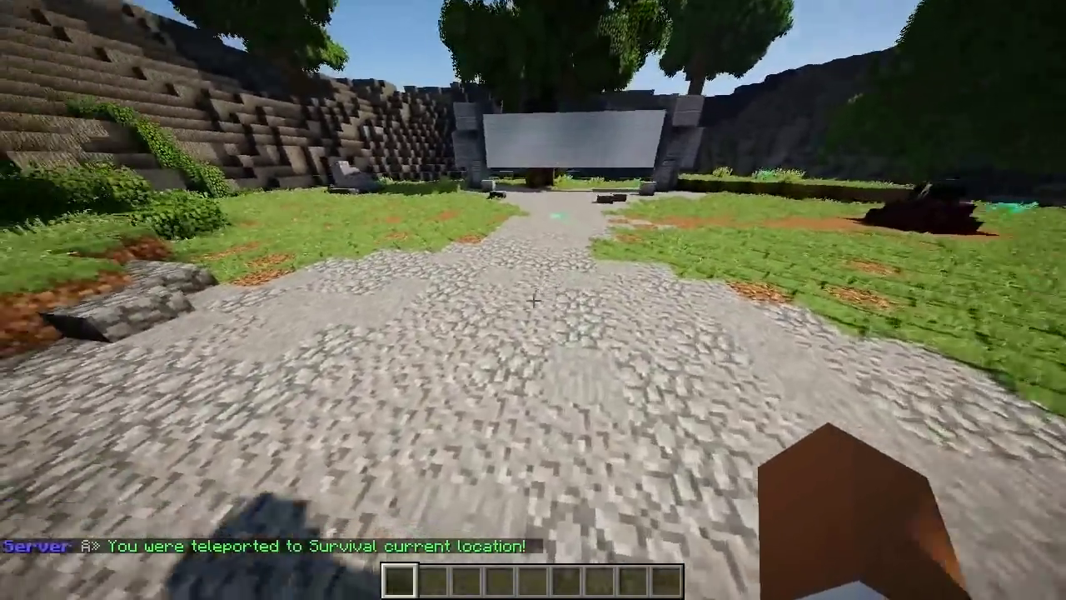
Display the first page of the /bnpc command help in the chat.
{"action": "key", "text": "t"}
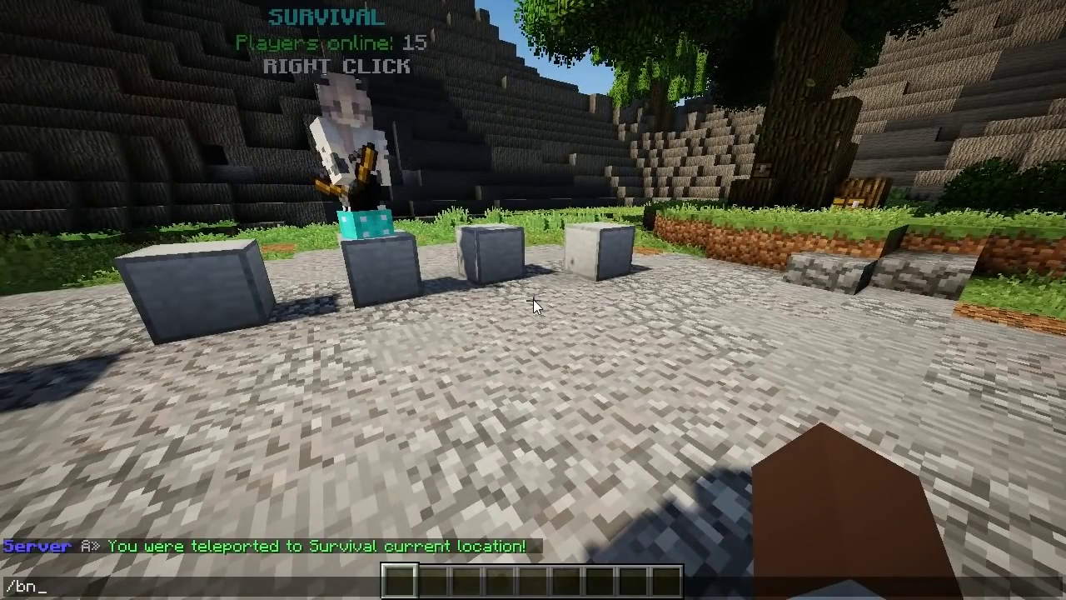
{"action": "type", "text": "/bnpxc"}
{"action": "key", "text": "BackSpace"}
{"action": "key", "text": "BackSpace"}
{"action": "type", "text": "c help 3"}
{"action": "key", "text": "Return"}
{"action": "key", "text": "Left"}
{"action": "key", "text": "Return"}
Display pages 2 and 4 of the /bnpc command help.
{"action": "key", "text": "t"}
{"action": "key", "text": "Up"}
{"action": "key", "text": "BackSpace"}
{"action": "type", "text": "3"}
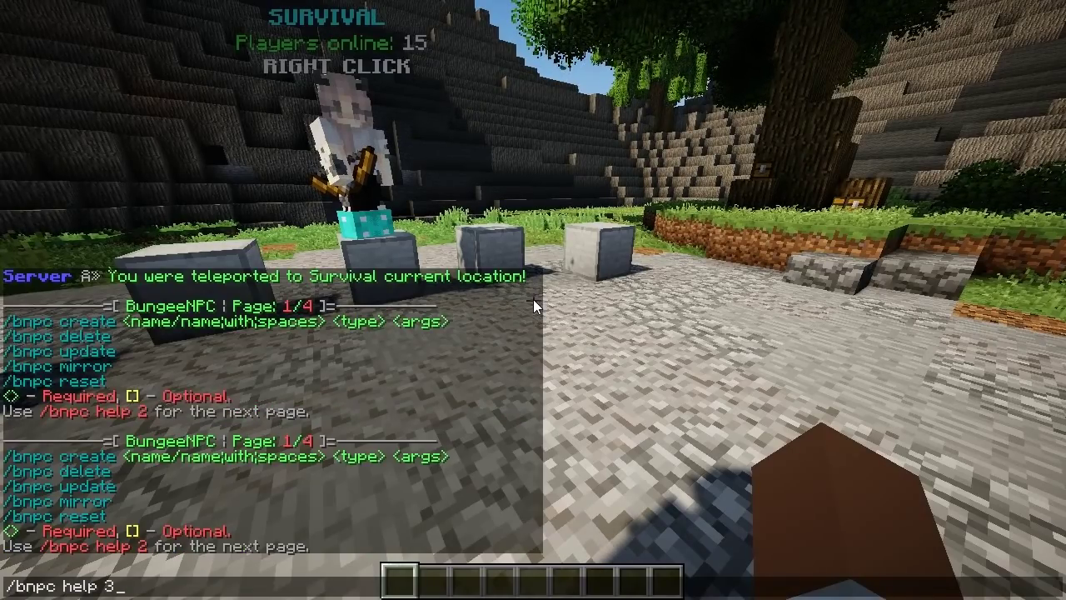
{"action": "key", "text": "BackSpace"}
{"action": "type", "text": "2"}
{"action": "key", "text": "Return"}
{"action": "key", "text": "slash"}
{"action": "key", "text": "Up"}
{"action": "key", "text": "BackSpace"}
{"action": "type", "text": "4"}
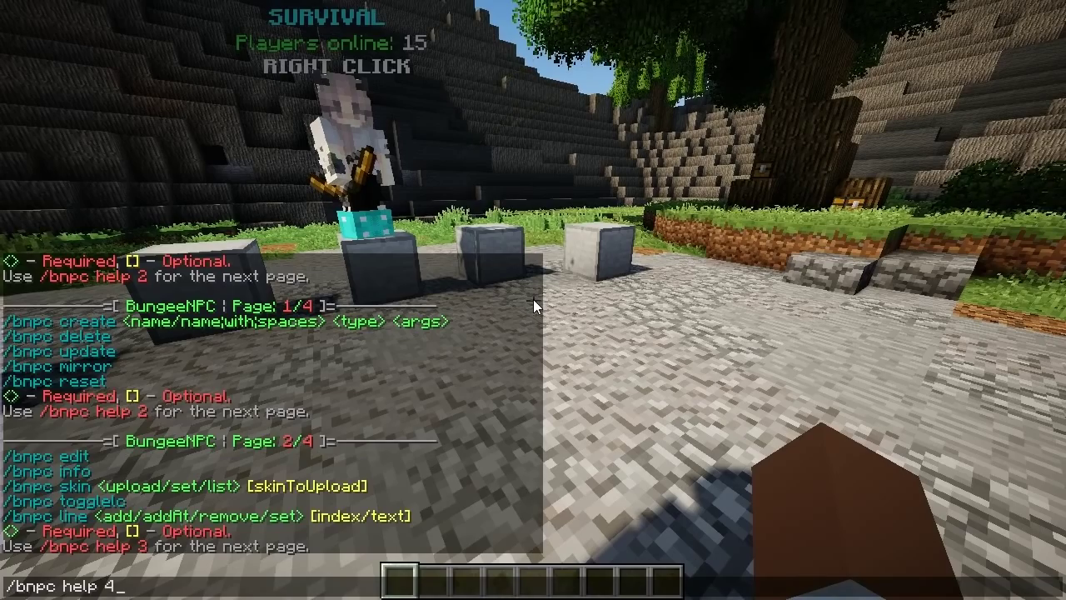
{"action": "key", "text": "Return"}
Display page 3 of the /bnpc command help and review the listed commands.
{"action": "key", "text": "slash"}
{"action": "key", "text": "Up"}
{"action": "key", "text": "BackSpace"}
{"action": "type", "text": "3"}
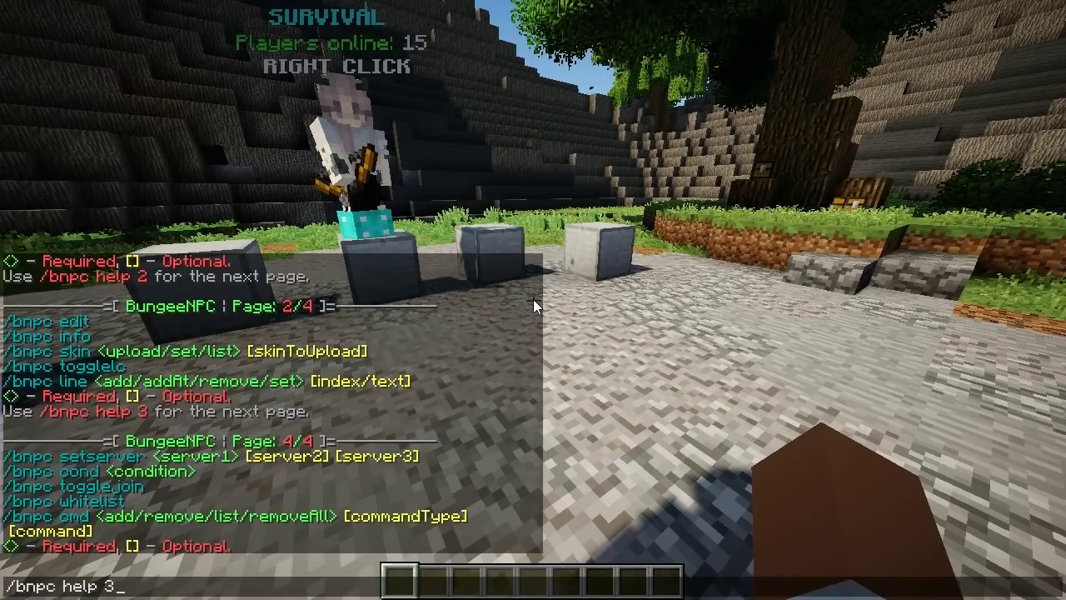
{"action": "key", "text": "Return"}
{"action": "key", "text": "t"}
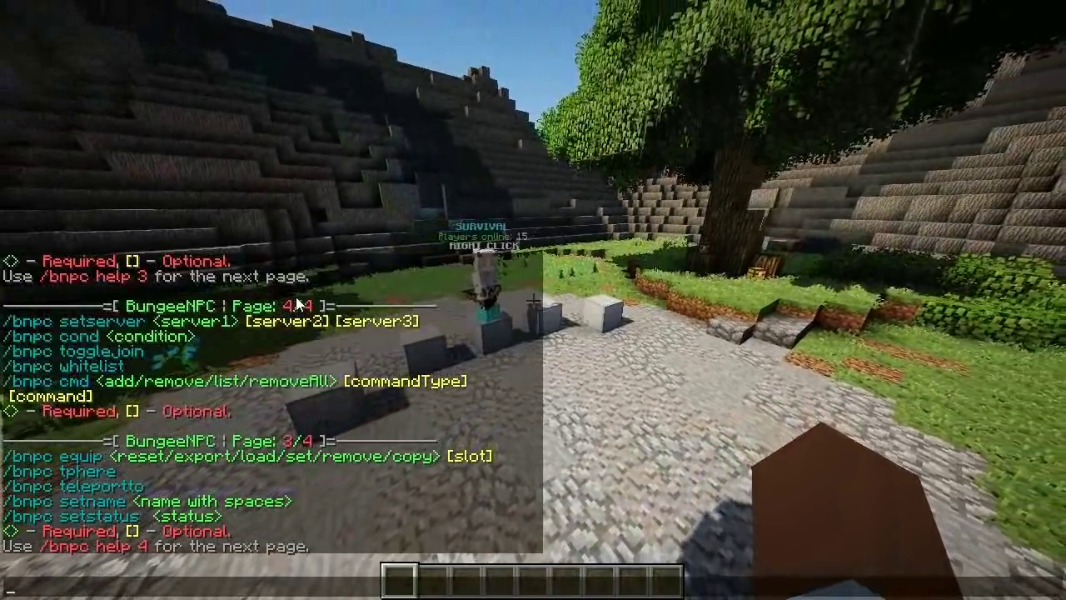
{"action": "key", "text": "Escape"}
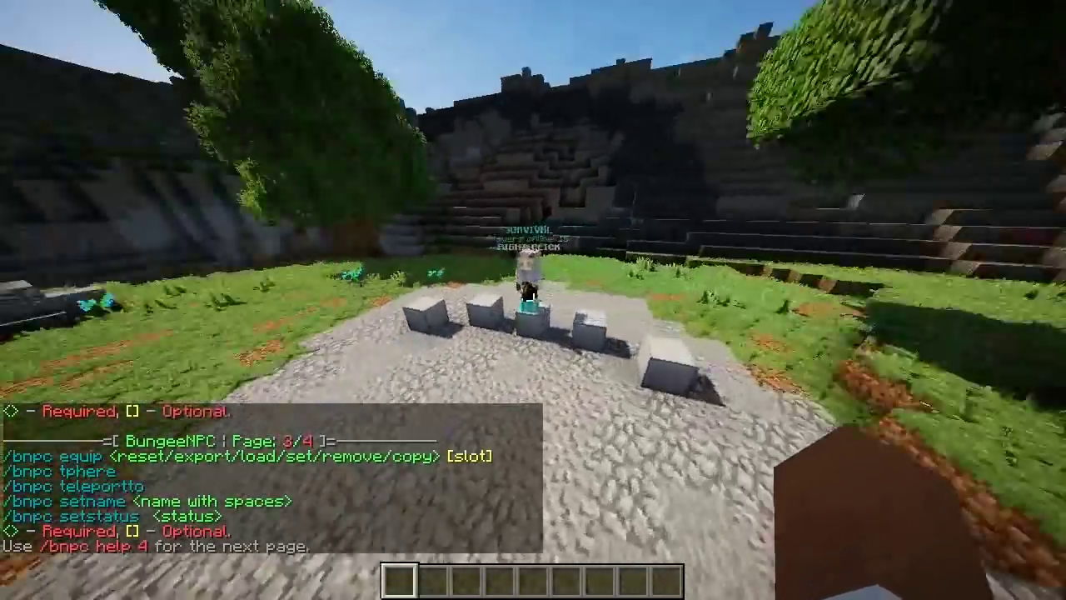
{"action": "key", "text": "w"}
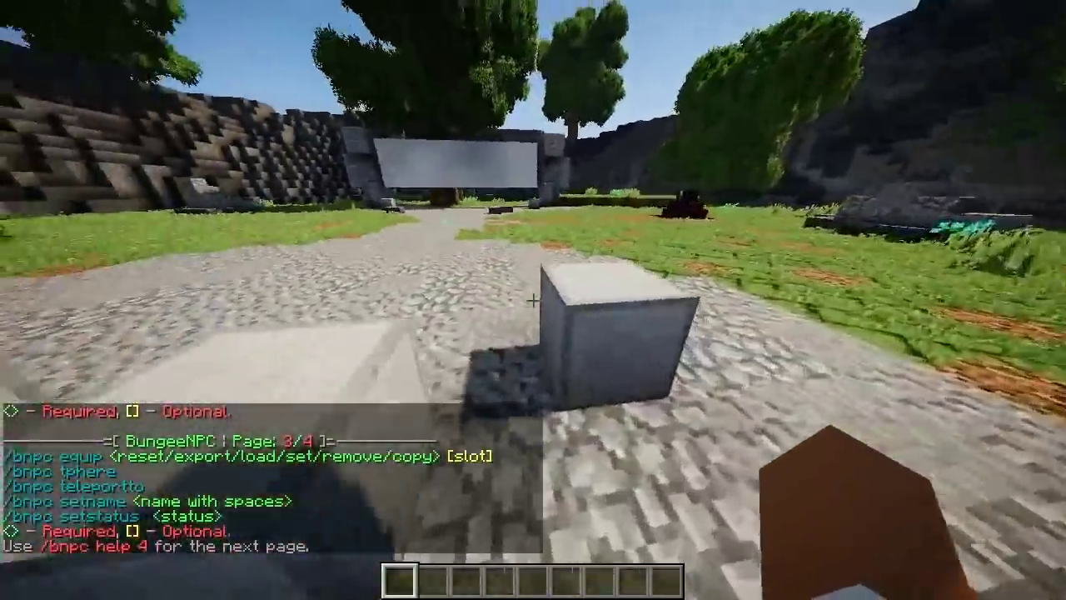
{"action": "key", "text": "w"}
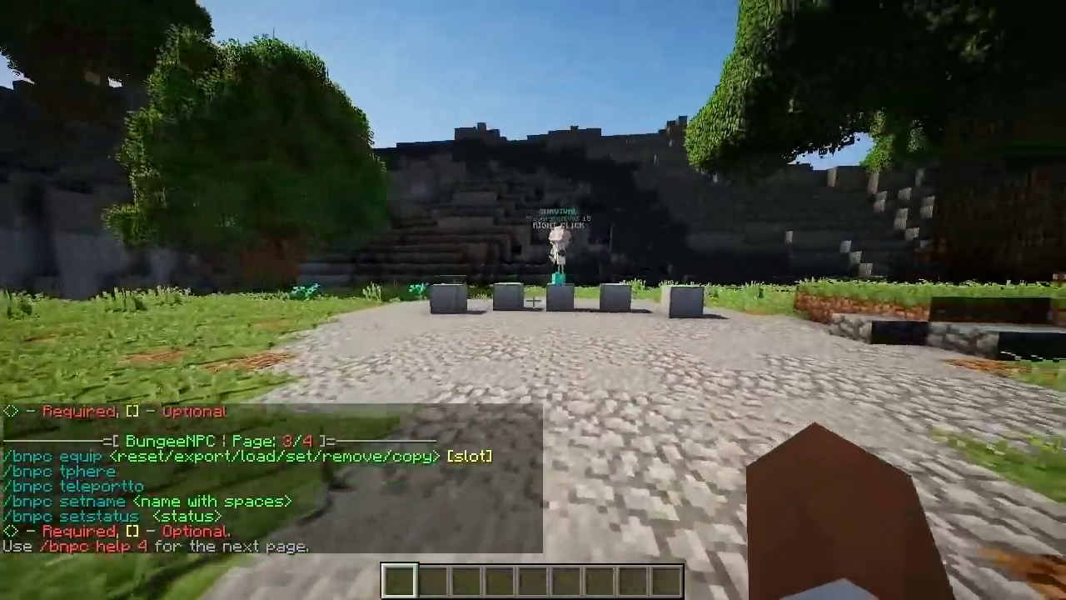
{"action": "key", "text": "w"}
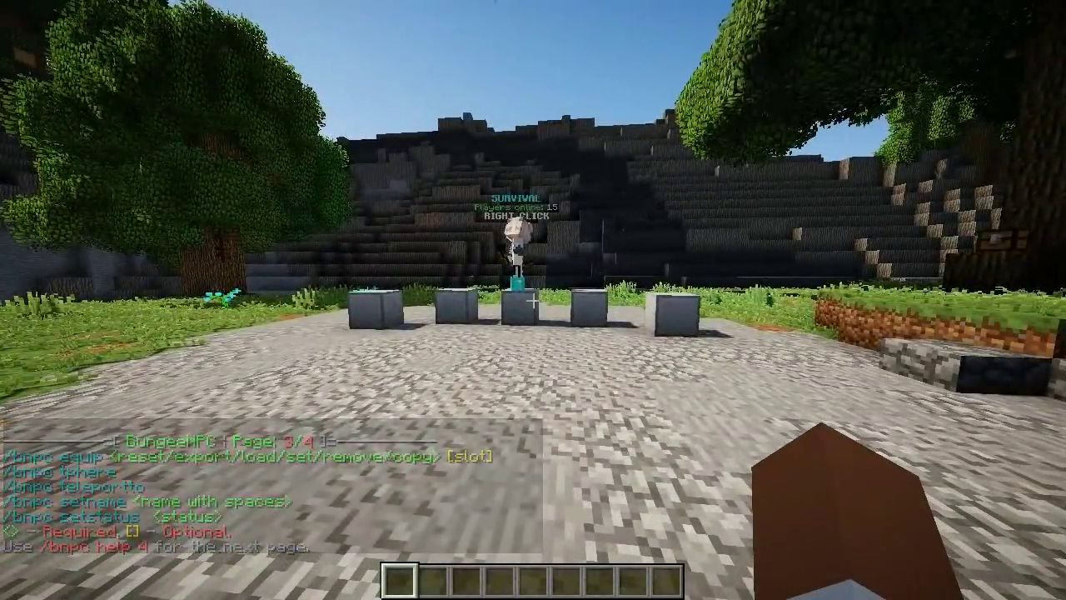
{"action": "key", "text": "w"}
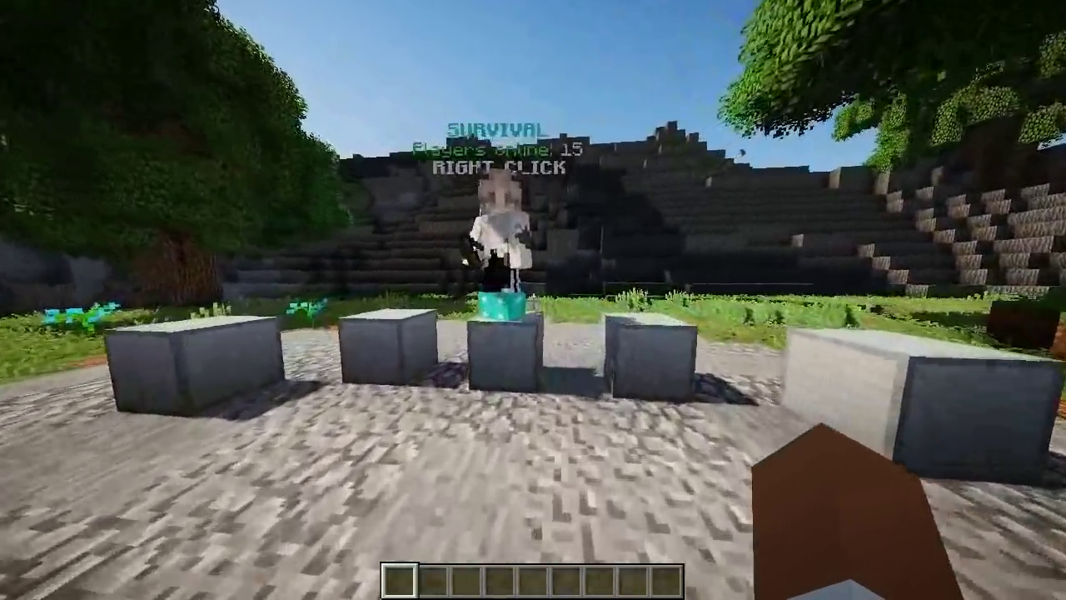
{"action": "key", "text": "w"}
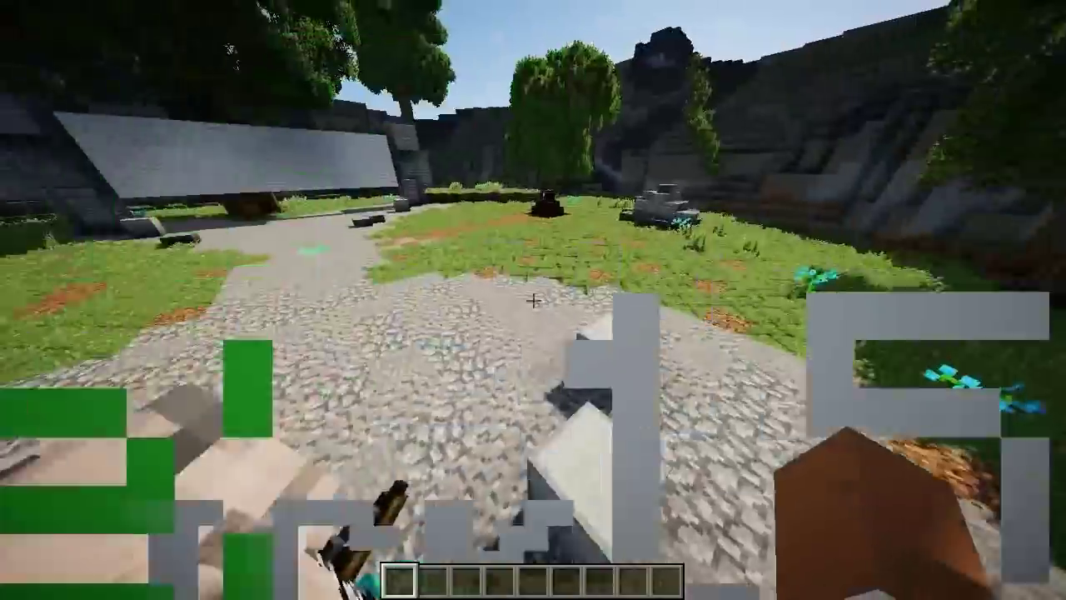
{"action": "key", "text": "w"}
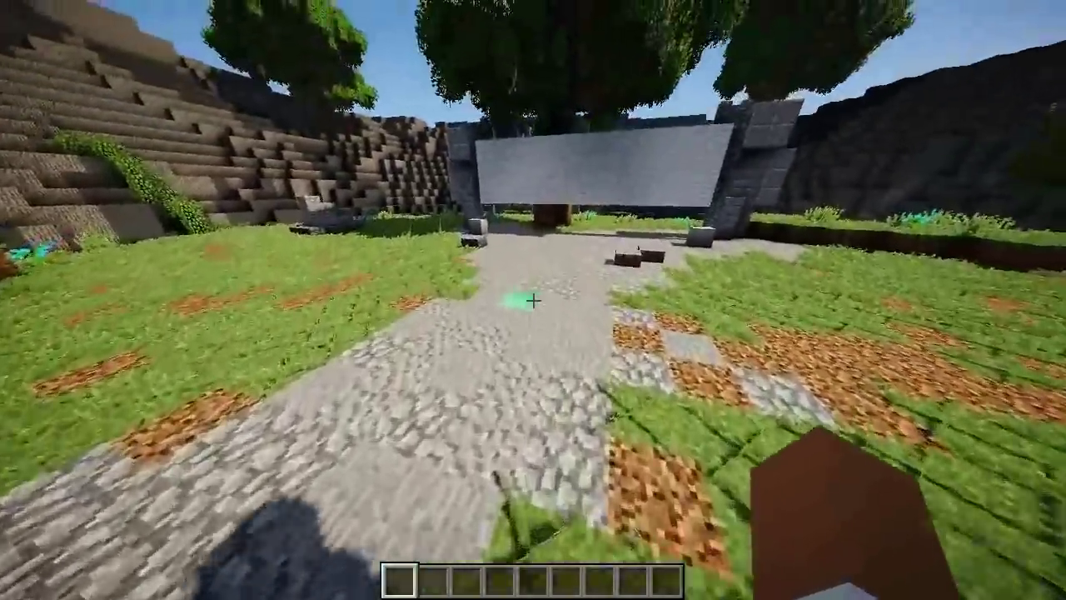
{"action": "key", "text": "s"}
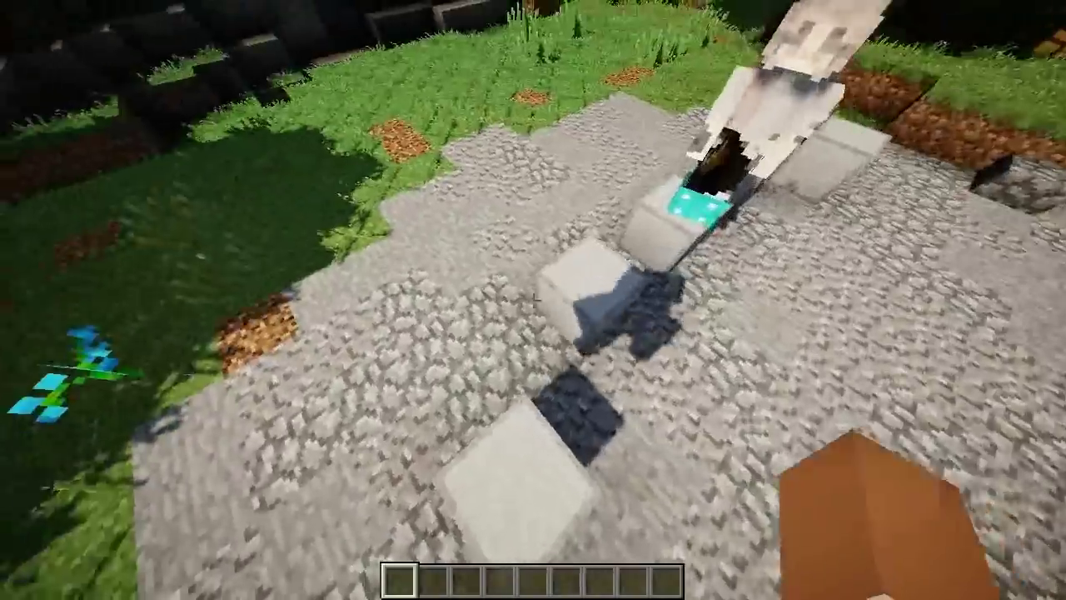
Switch to the front-facing third-person camera with the pedestals and Survival NPC behind the character.
{"action": "key", "text": "w"}
{"action": "key", "text": "F5"}
{"action": "key", "text": "F5"}
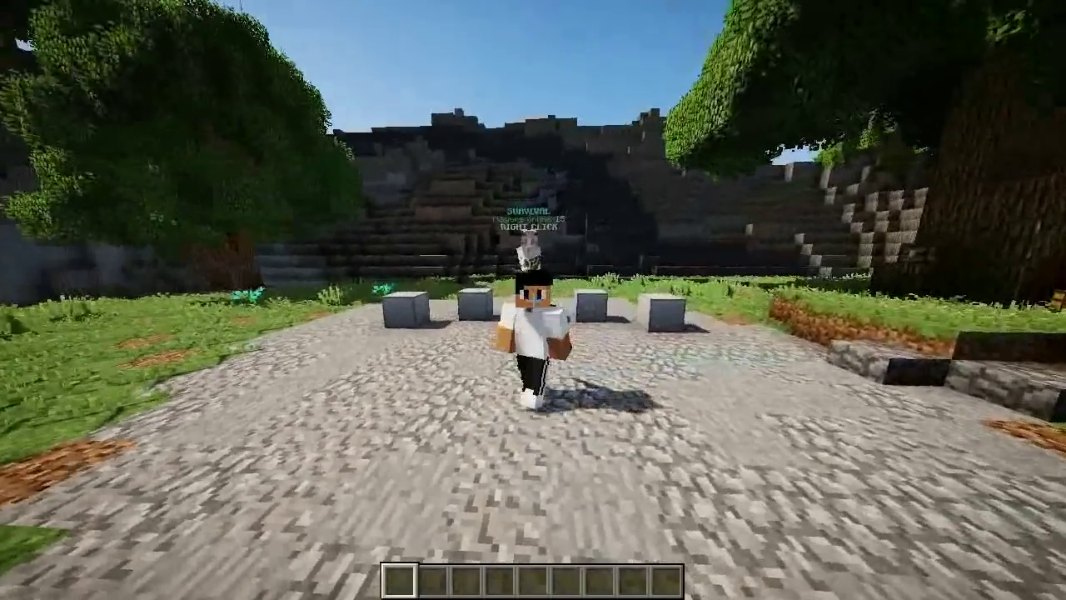